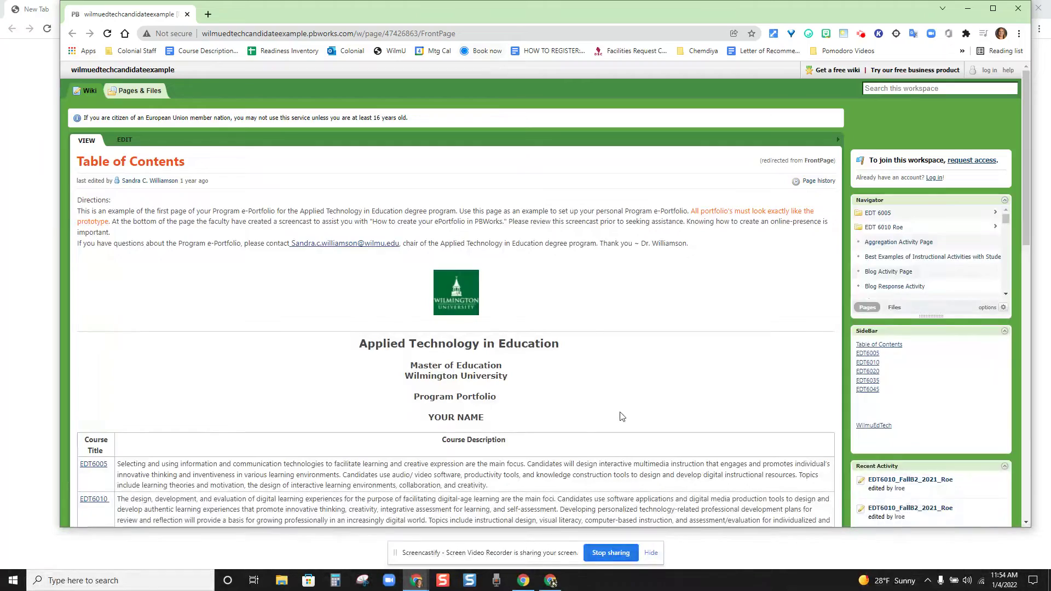
Step: Dismiss the Screencastify bar, maximize the browser and scroll through the example Table of Contents page
click(651, 553)
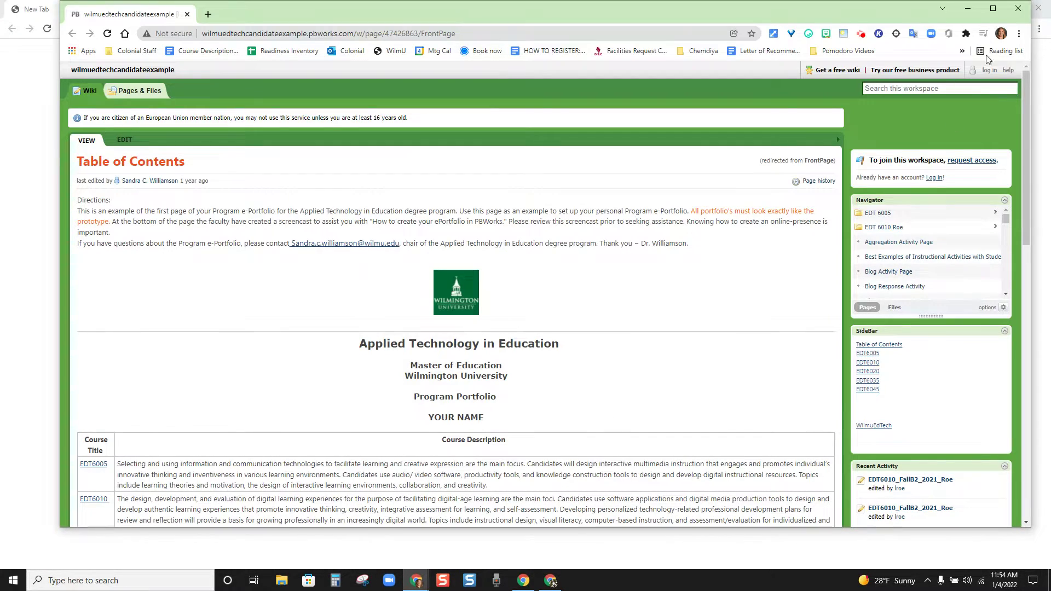
click(992, 8)
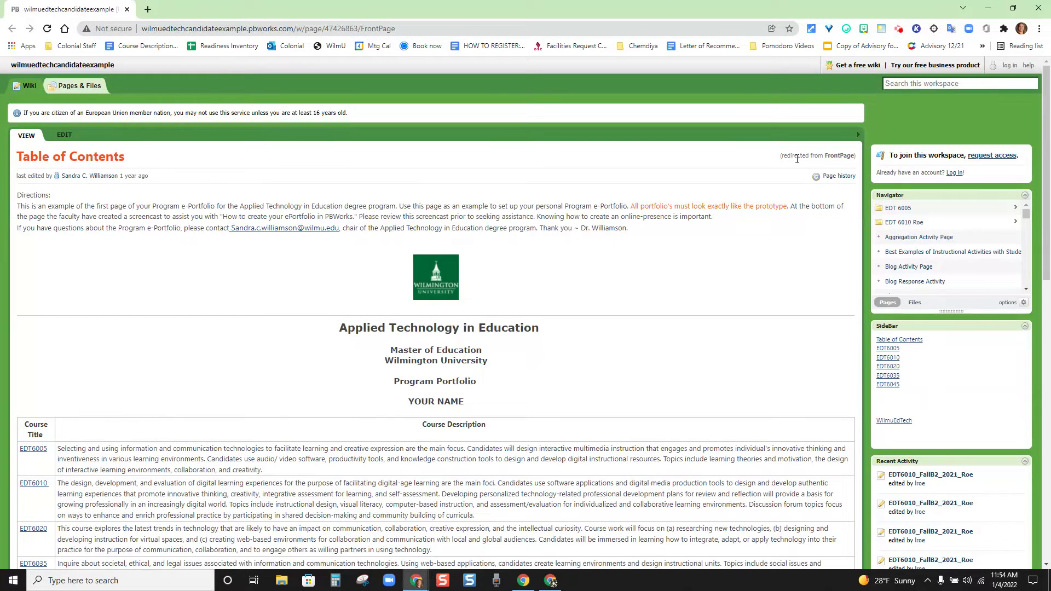
scroll(797, 158, down, 3)
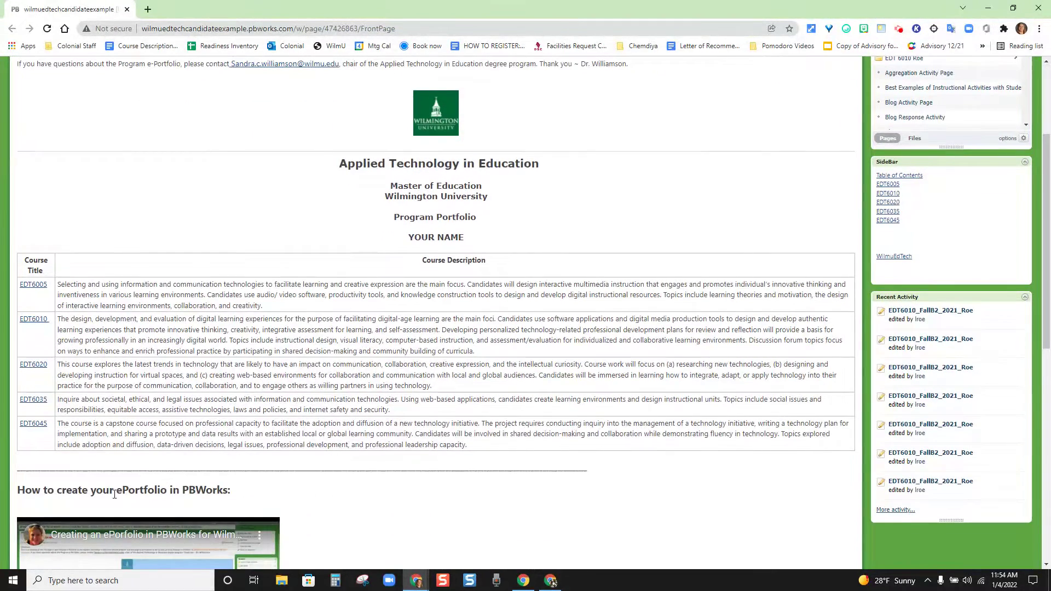
scroll(679, 468, up, 2)
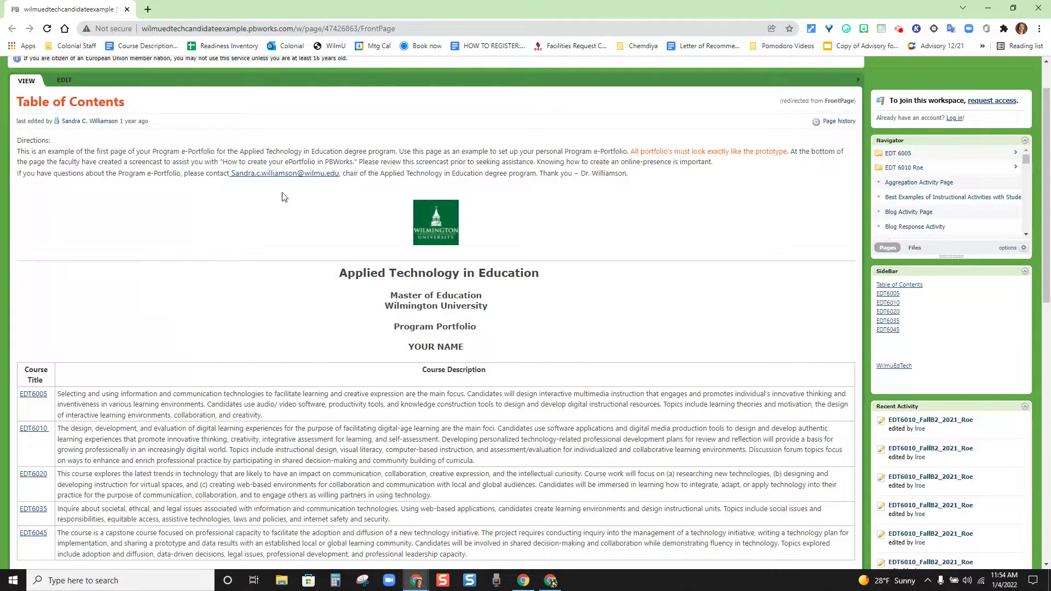
click(200, 30)
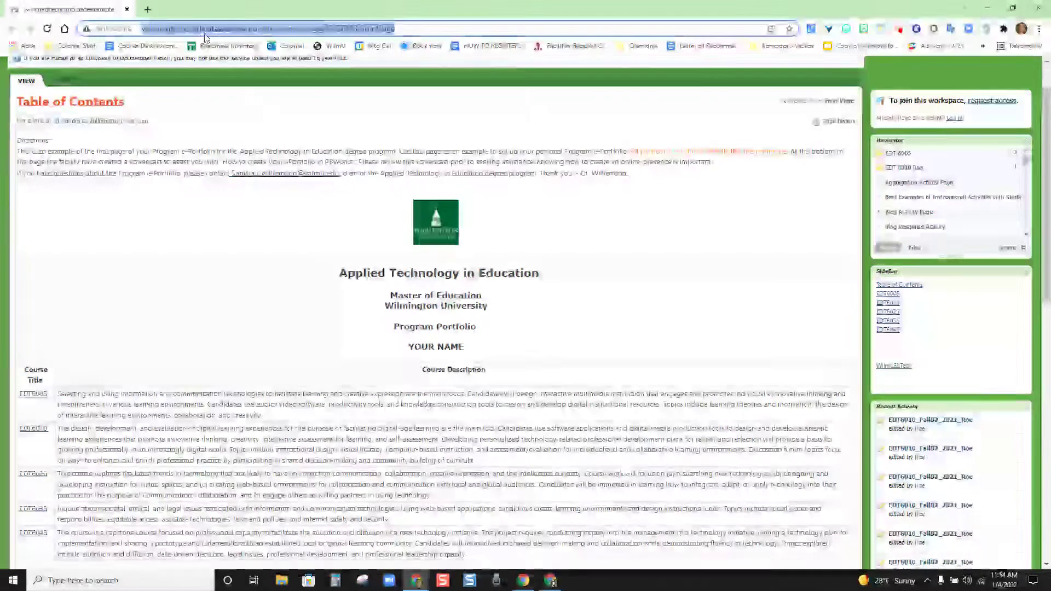
scroll(277, 203, down, 1)
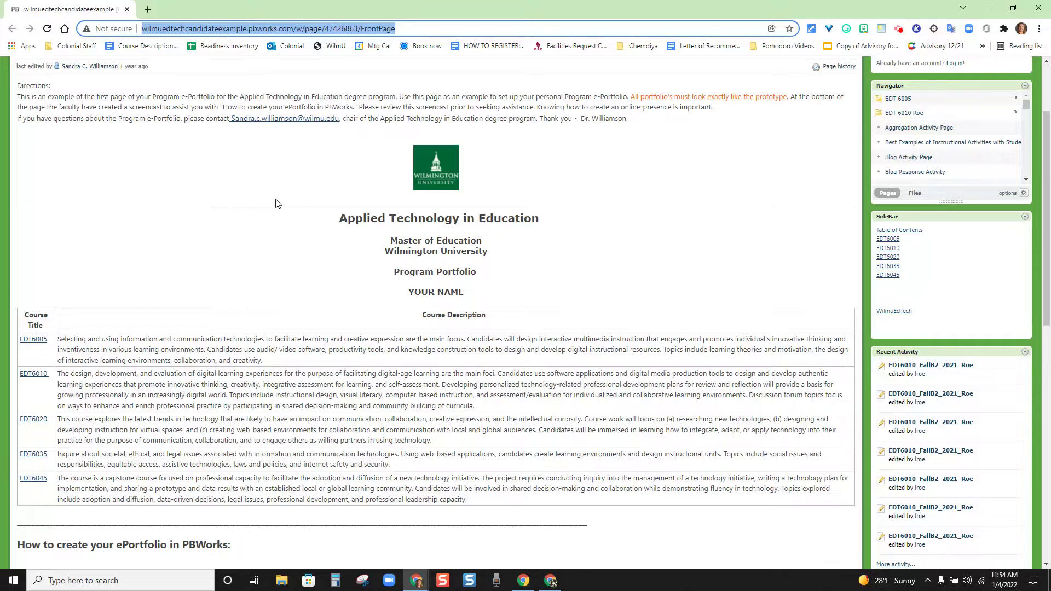
scroll(277, 203, up, 1)
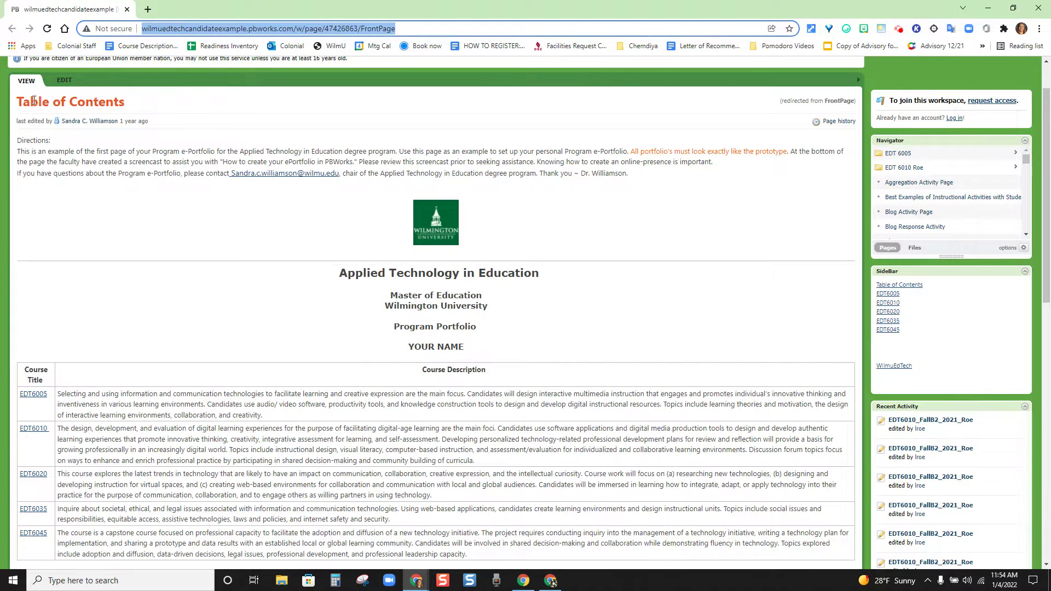
scroll(184, 164, down, 1)
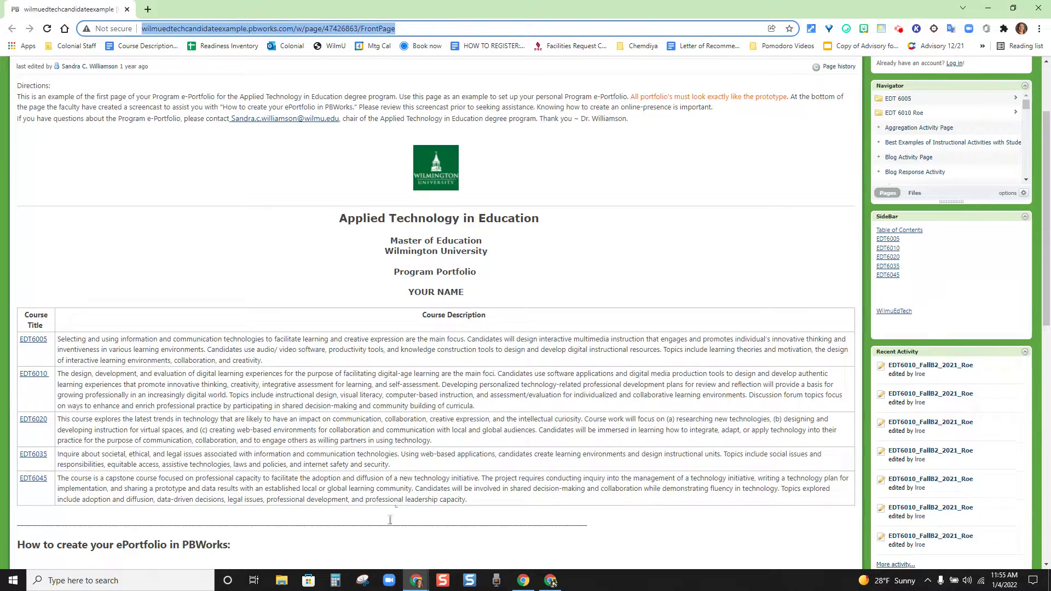
scroll(389, 519, up, 1)
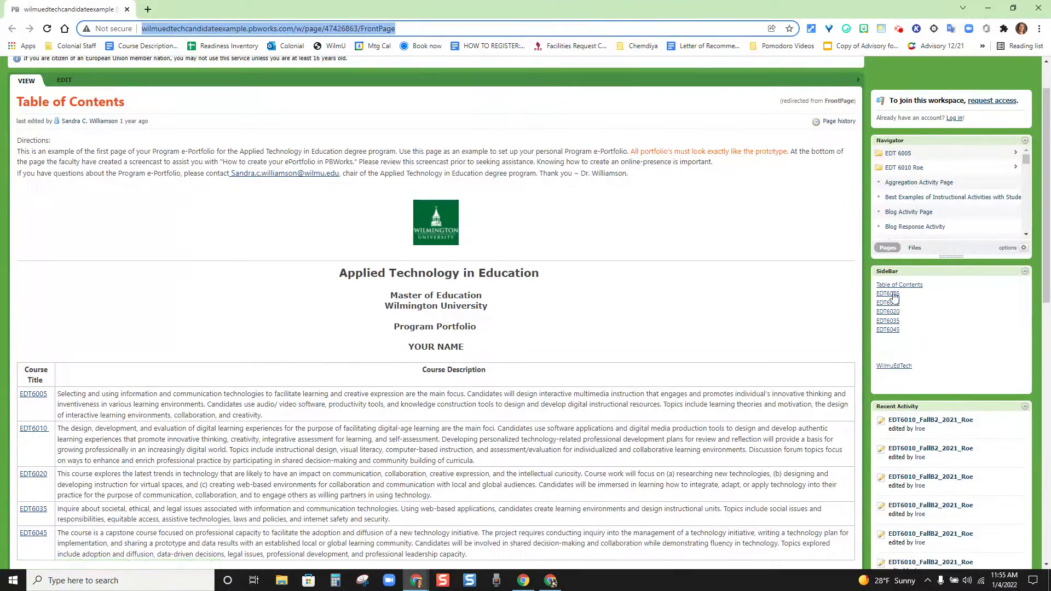
Step: Open the EDT6005 course page from the SideBar and scroll down to its assignments table
click(888, 295)
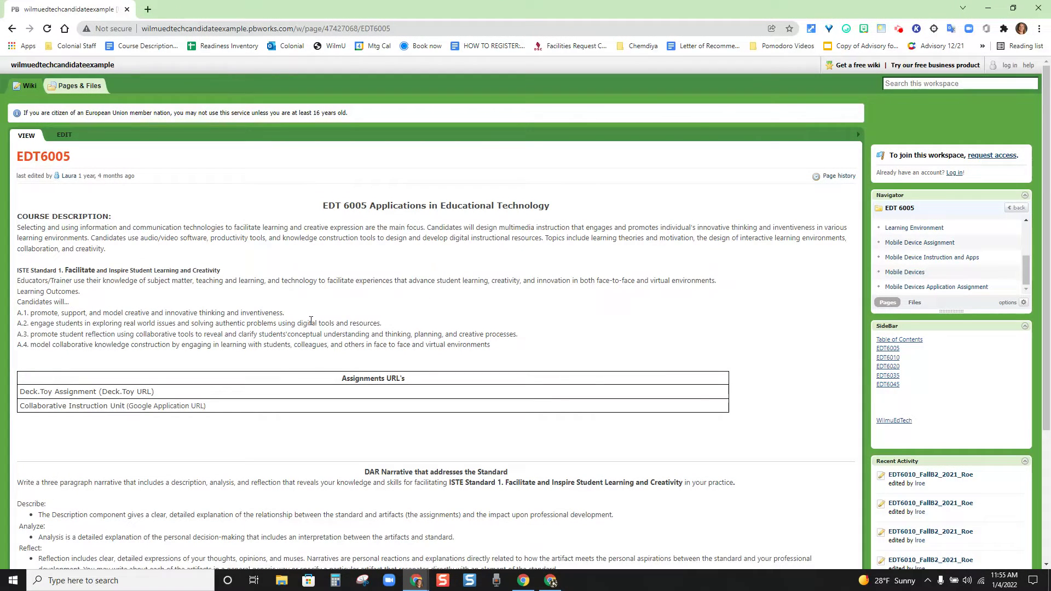
scroll(382, 323, down, 1)
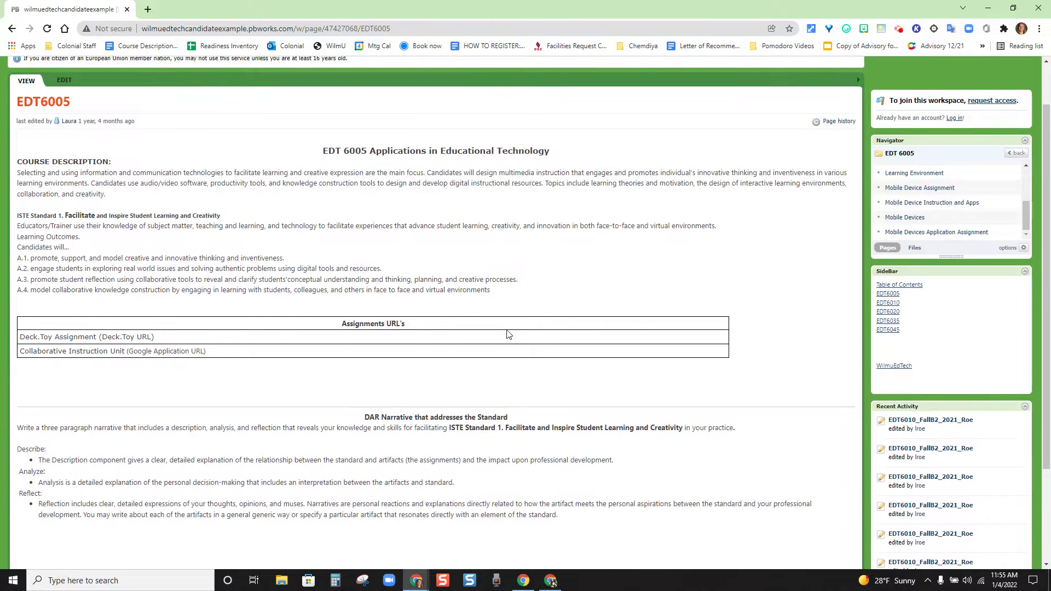
scroll(384, 291, down, 1)
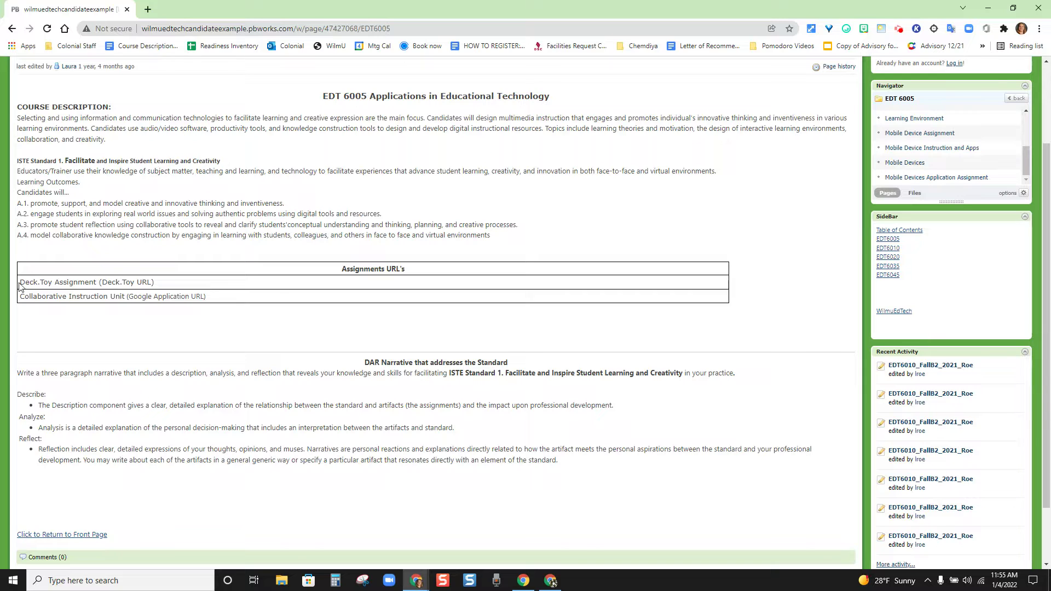
Step: Highlight the Deck.Toy Assignment row text twice, clearing the selection each time
drag(20, 283, 169, 286)
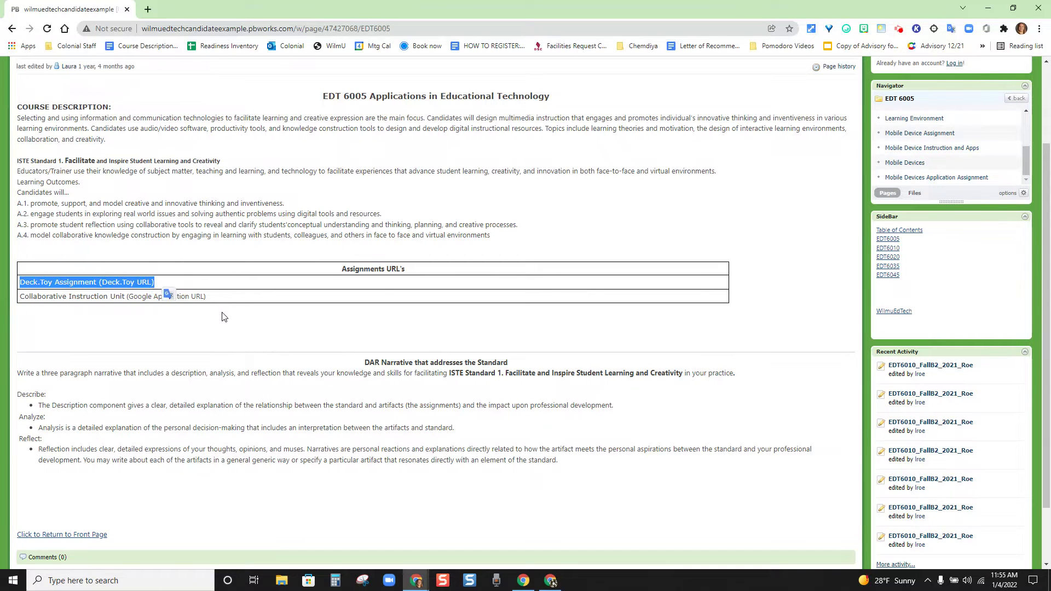
click(214, 294)
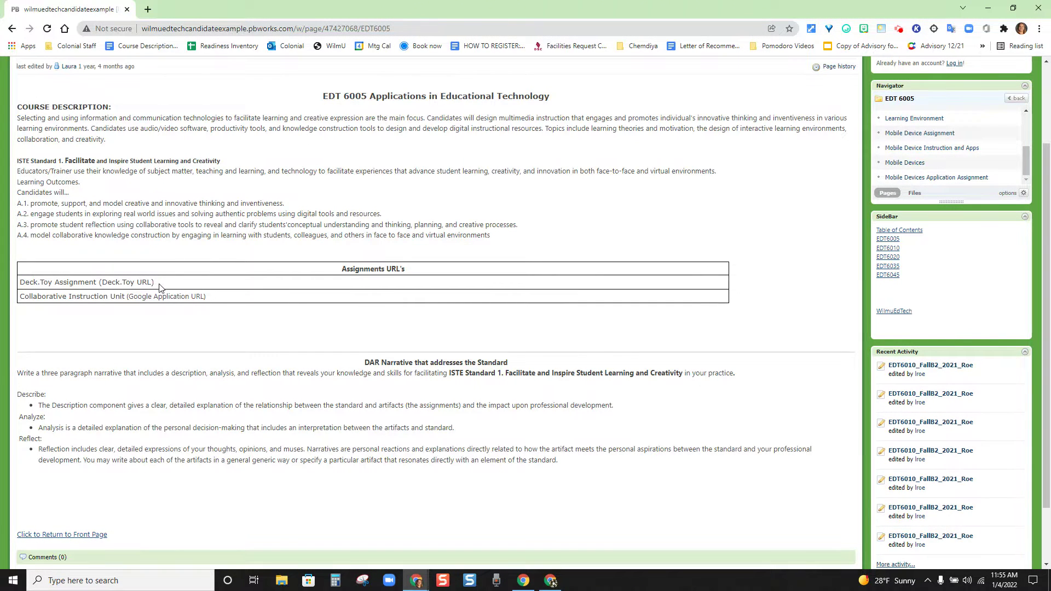
drag(160, 287, 18, 283)
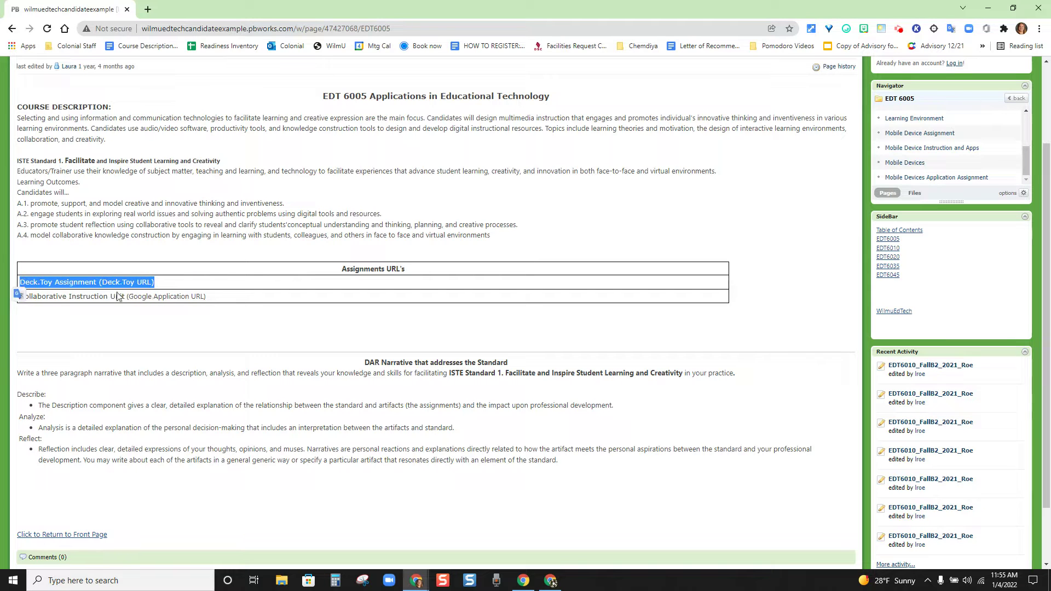
click(141, 311)
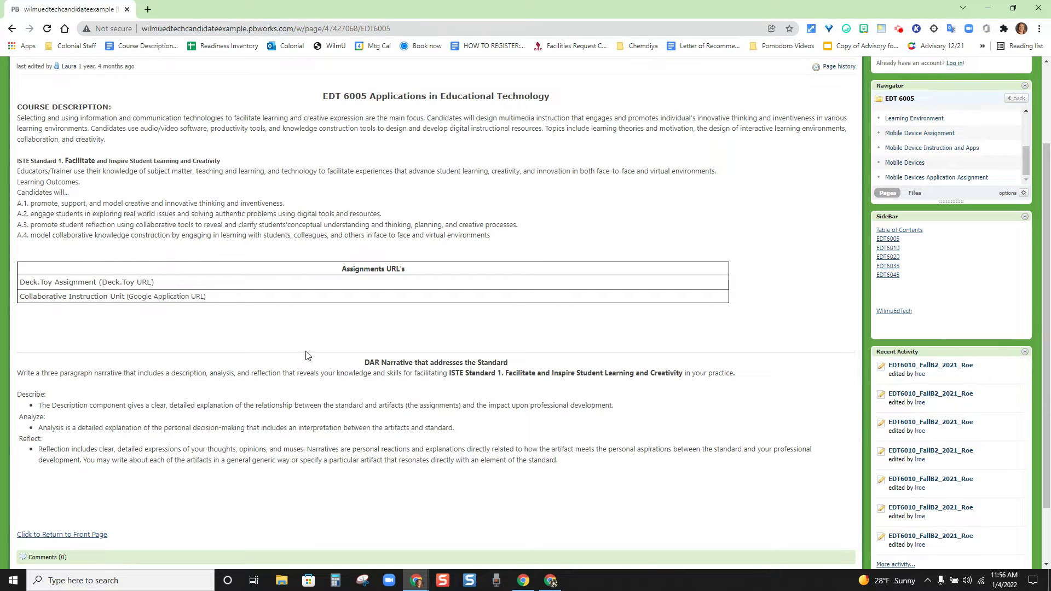
scroll(304, 354, up, 1)
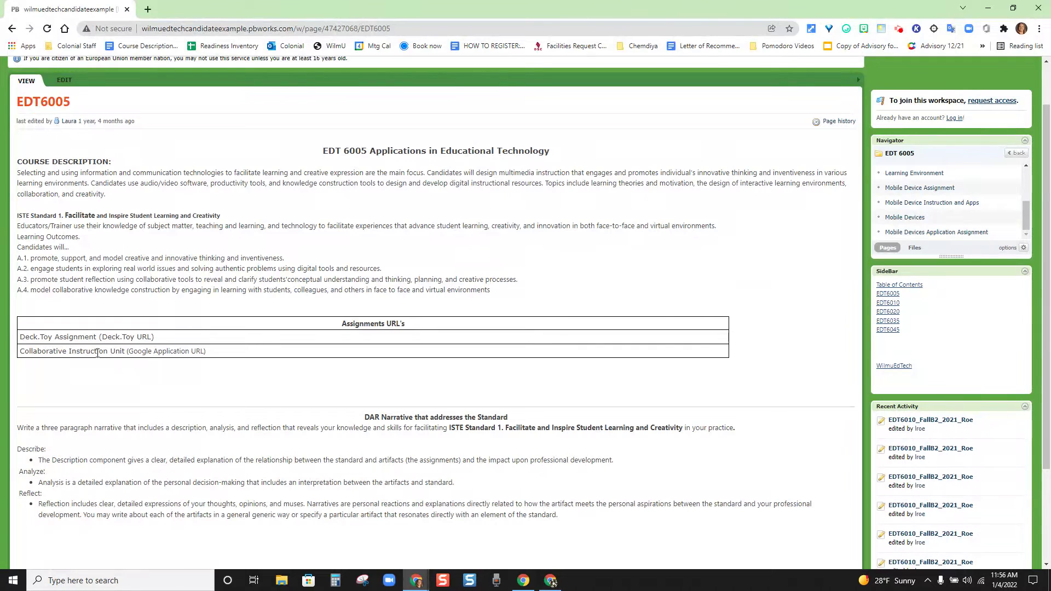
scroll(137, 351, down, 2)
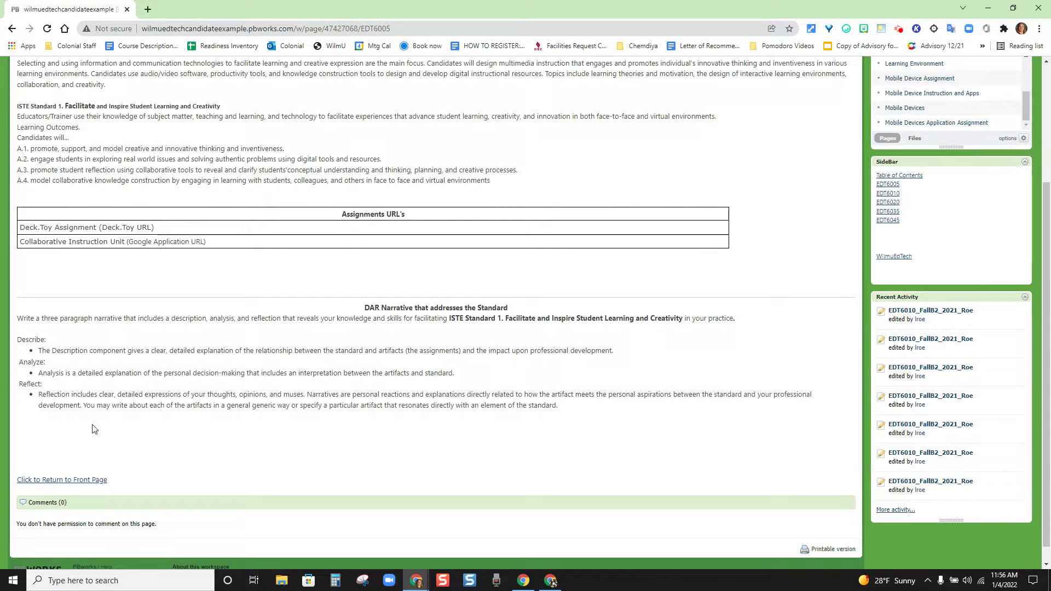
scroll(91, 428, up, 1)
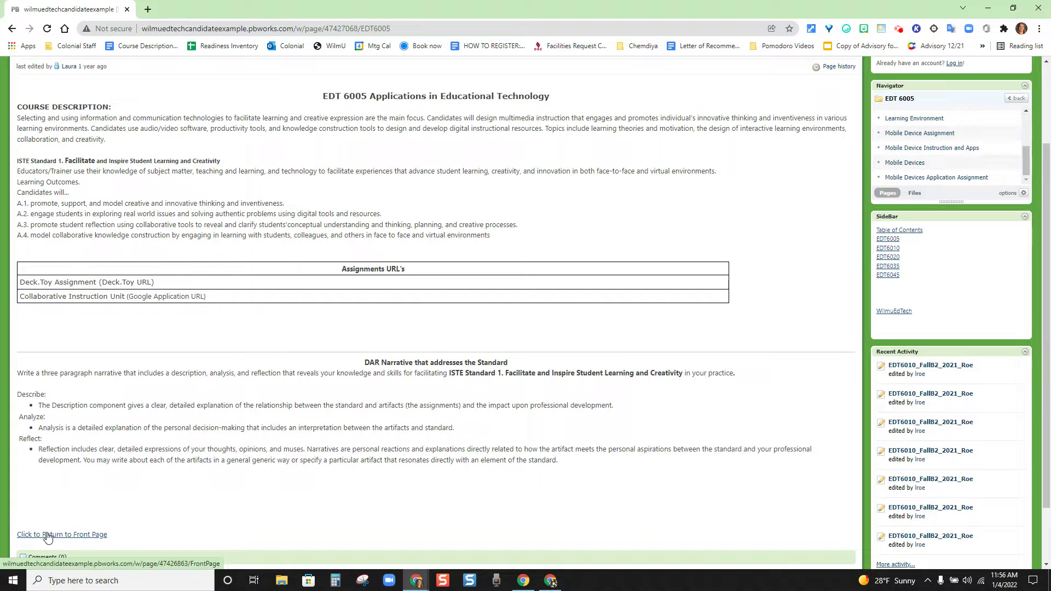
Step: Return to the Table of Contents front page, then bring up the blank Chrome Guest window
click(60, 536)
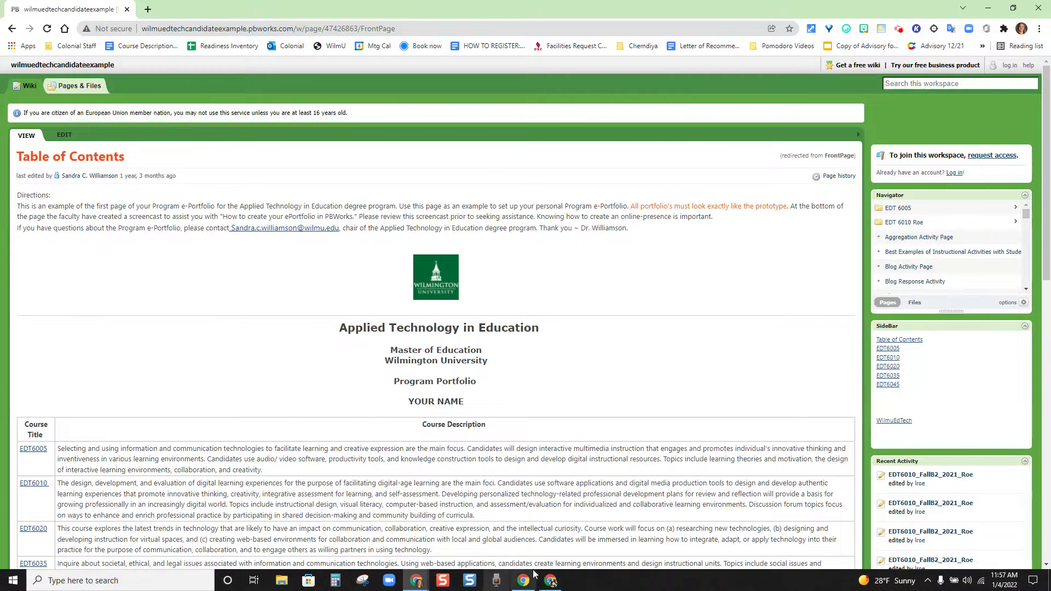
click(508, 520)
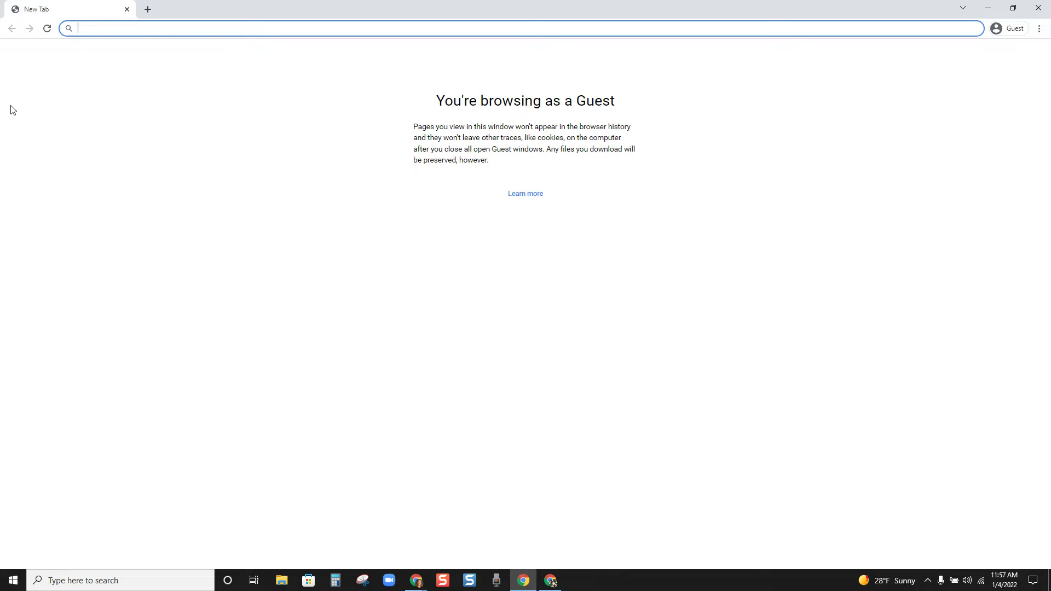
Step: Load pbworks.com in the guest window's address bar
text(pbw)
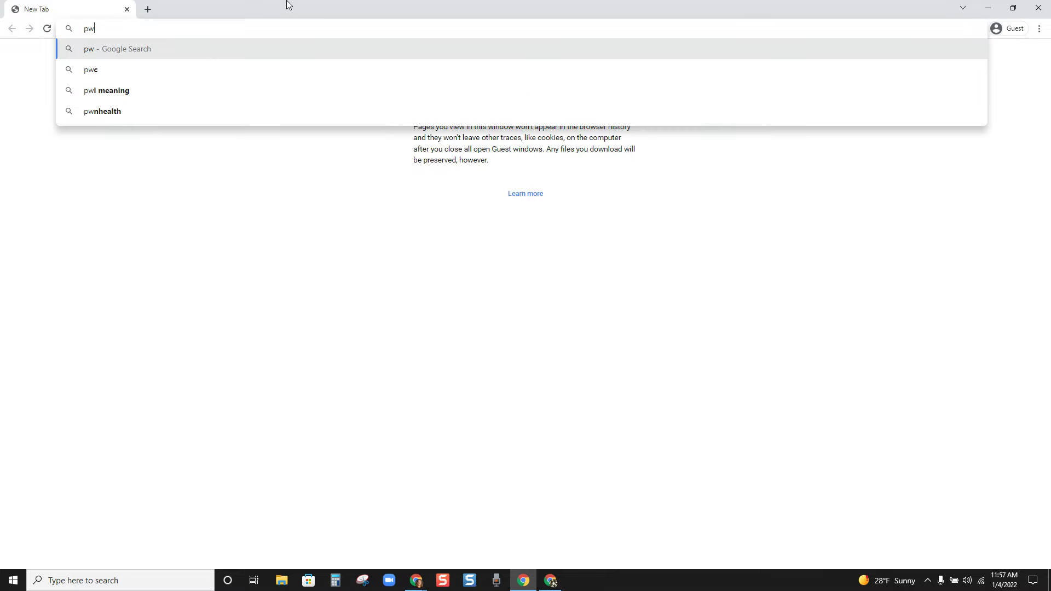
key(BackSpace)
text(bworks.c)
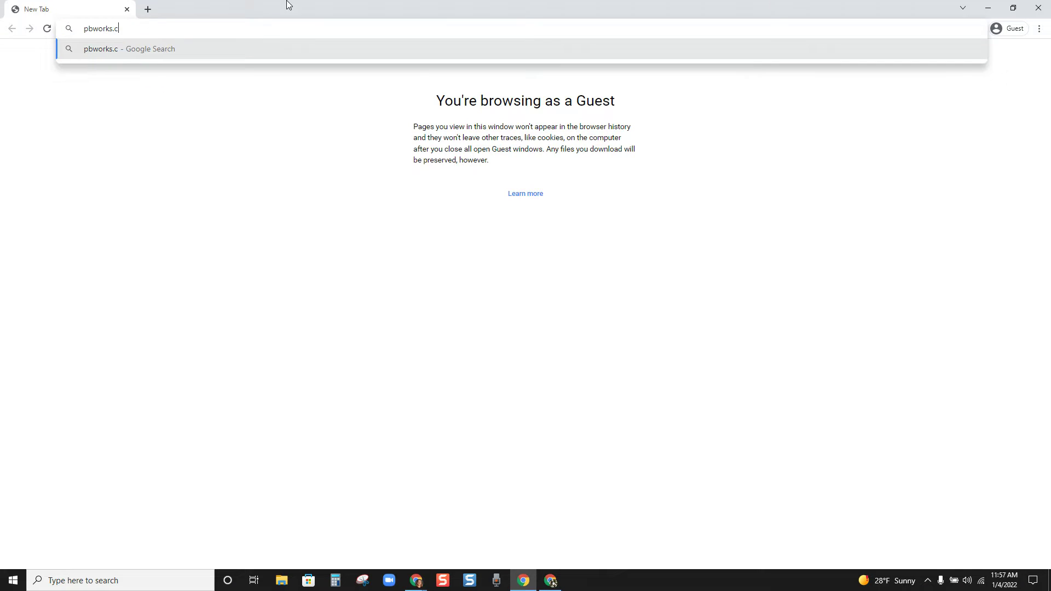
text(om)
key(Return)
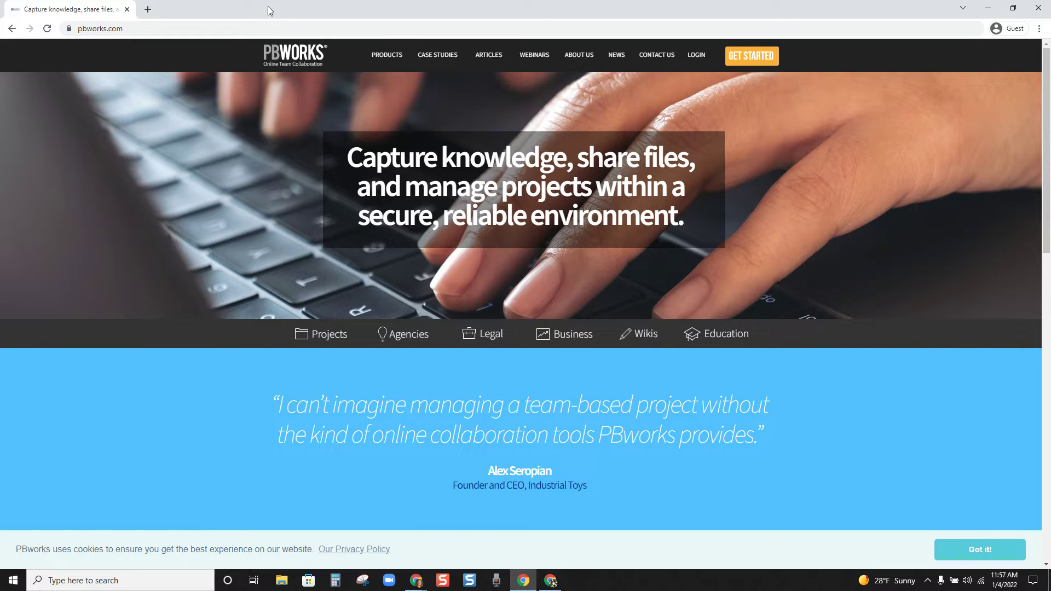
Step: Re-maximize the window and bring up the Get Started for Free hub choices
drag(257, 10, 288, 21)
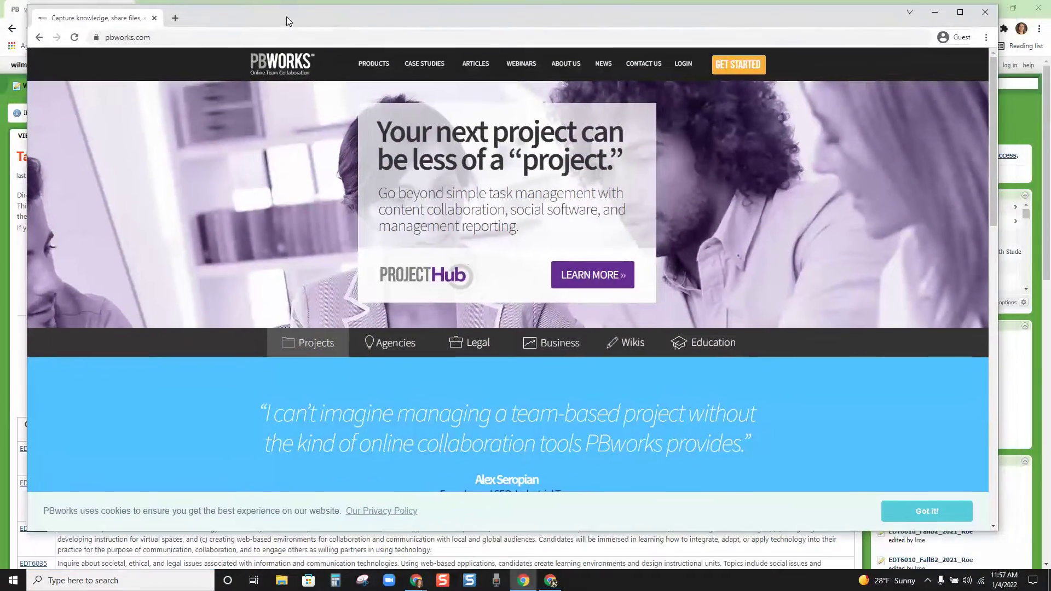
click(960, 13)
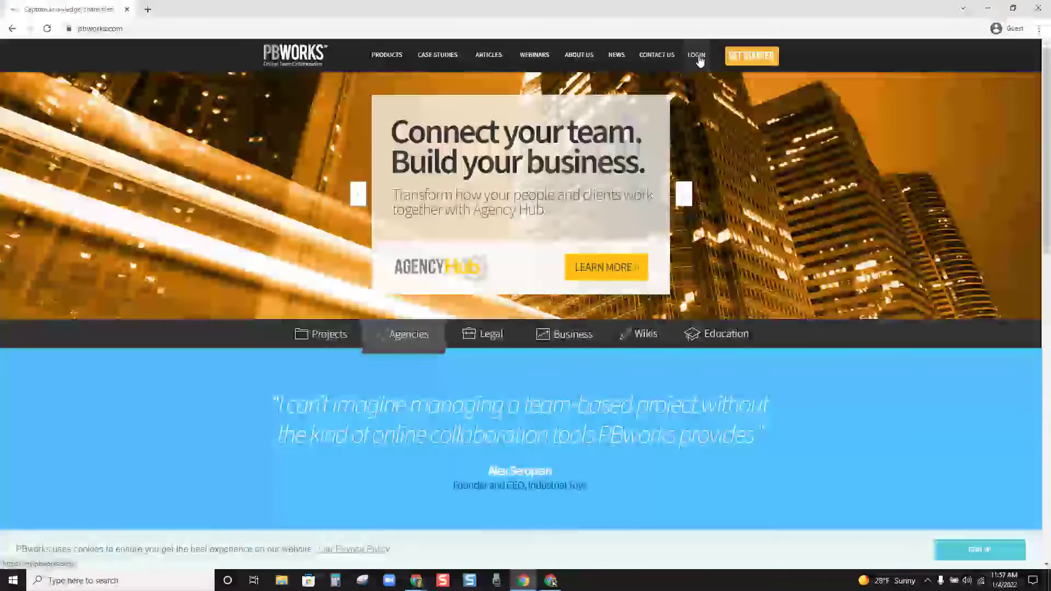
click(751, 56)
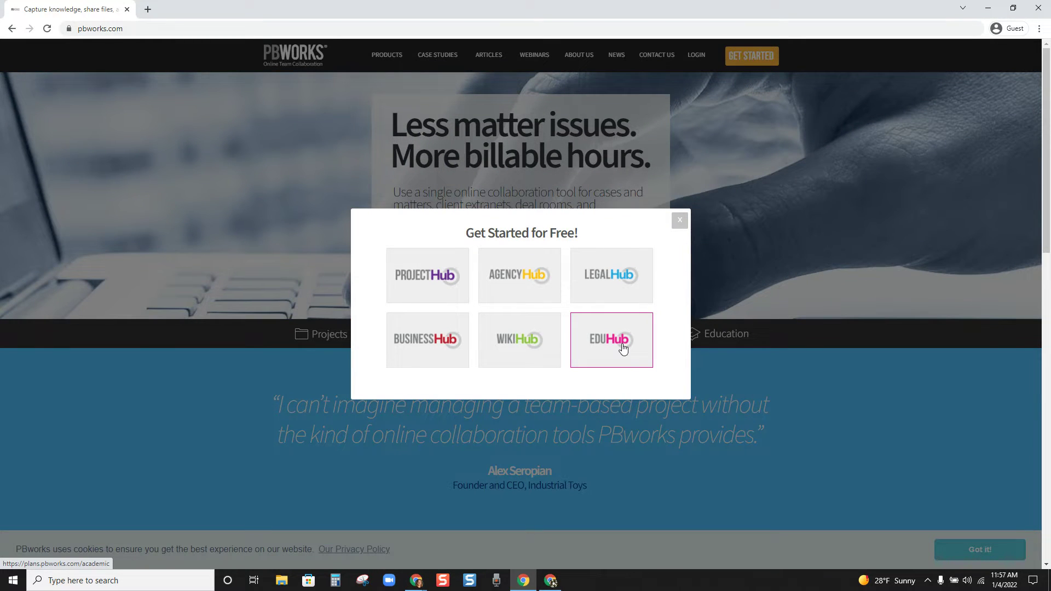
Step: Choose EduHub on the free Basic plan and type the workspace address
click(623, 348)
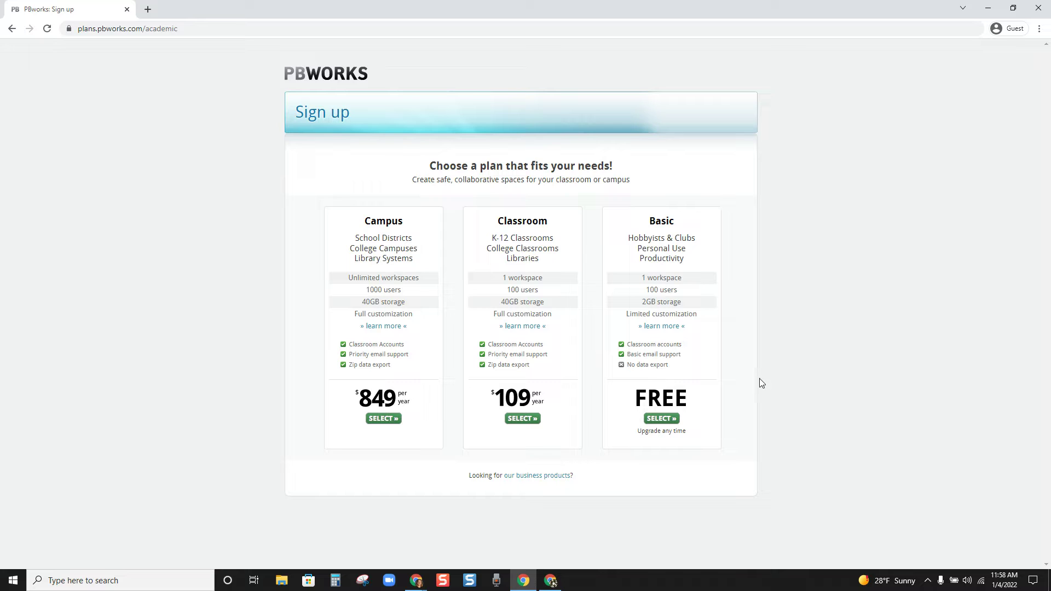
click(665, 422)
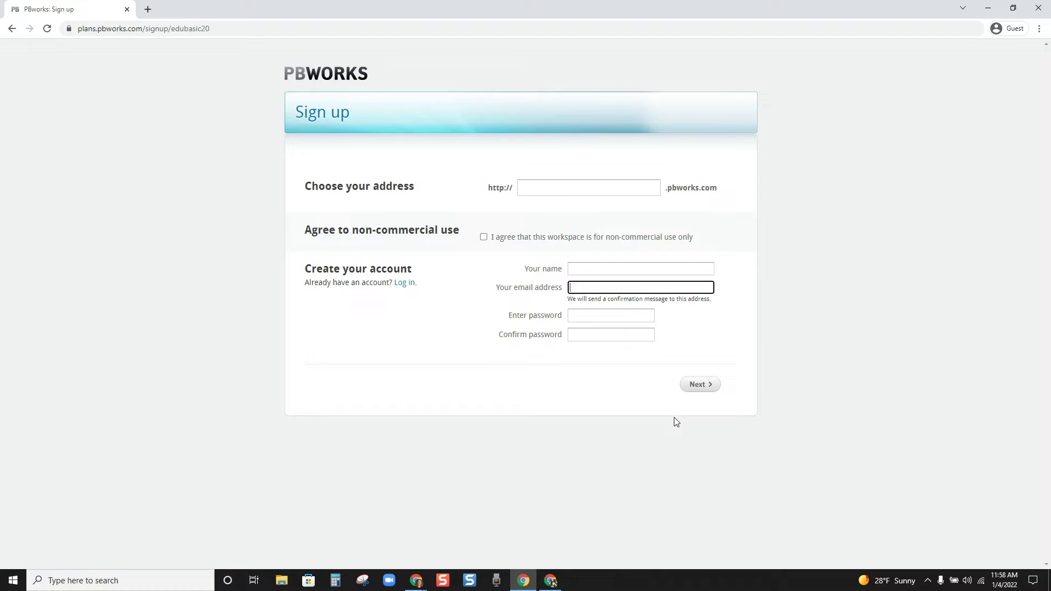
click(551, 186)
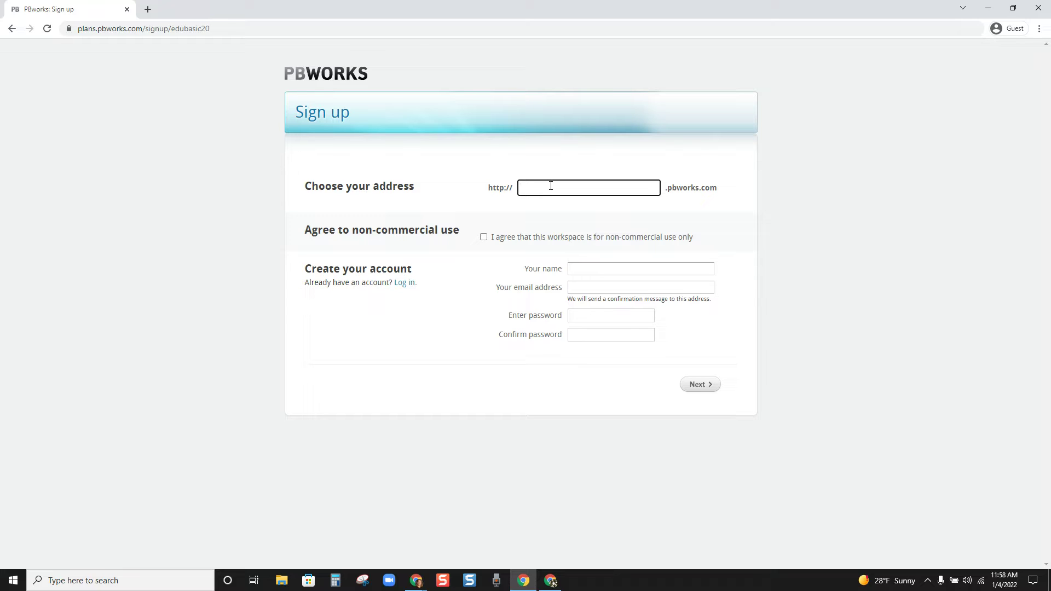
Step: Remove the dot so the address is letters and numbers only, and accept non-commercial use
click(635, 210)
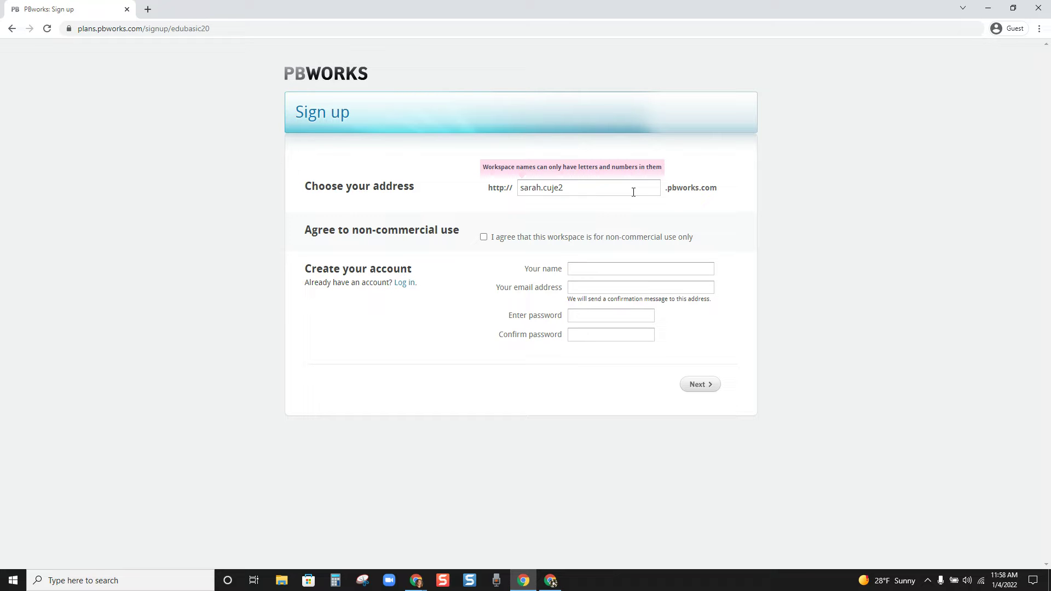
click(545, 189)
key(BackSpace)
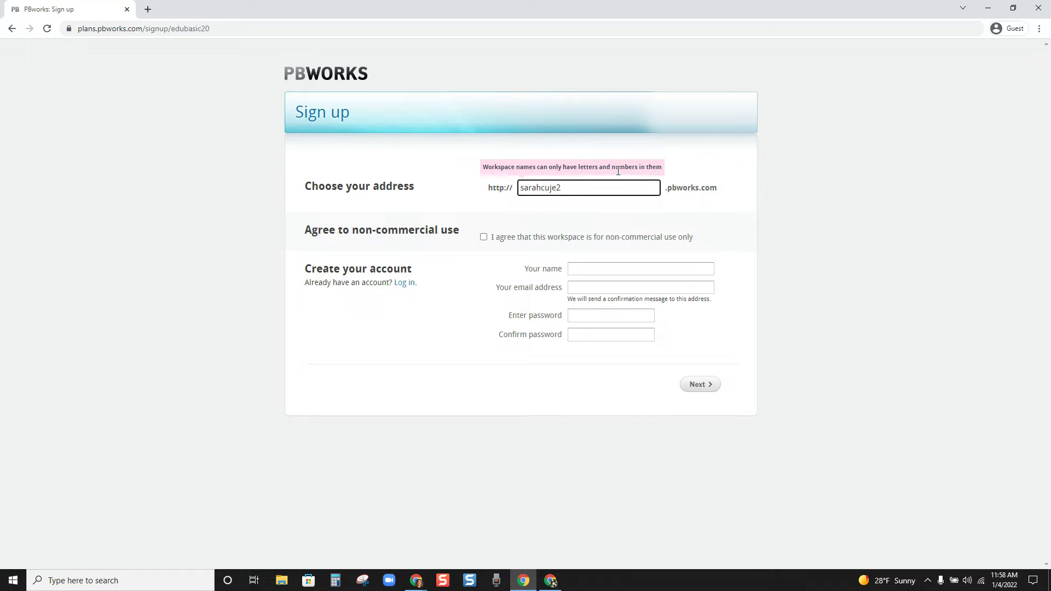
click(634, 207)
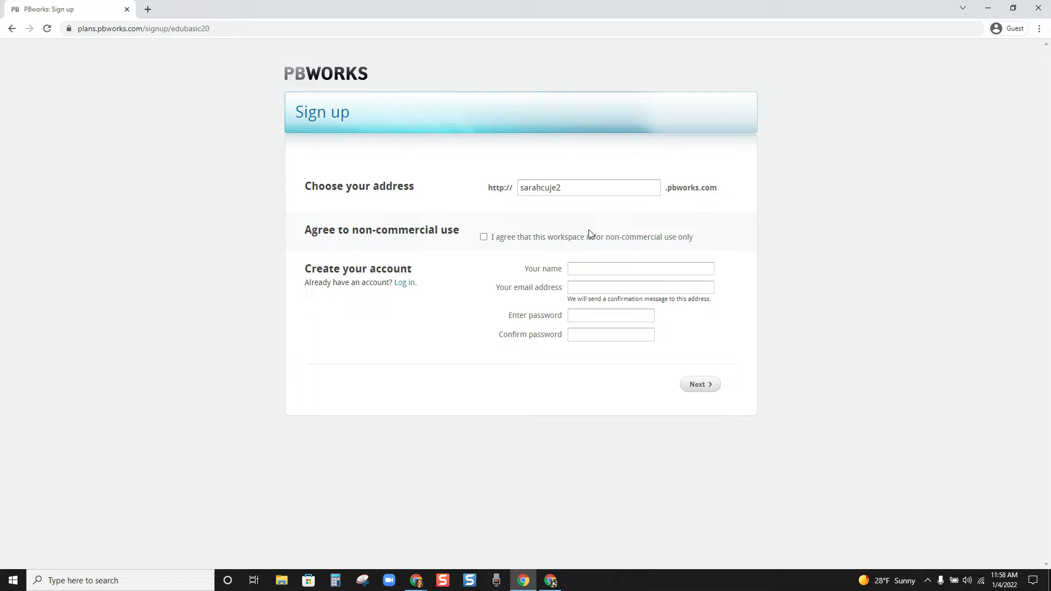
click(484, 239)
Step: Enter the account holder's full name and e-mail address
click(617, 267)
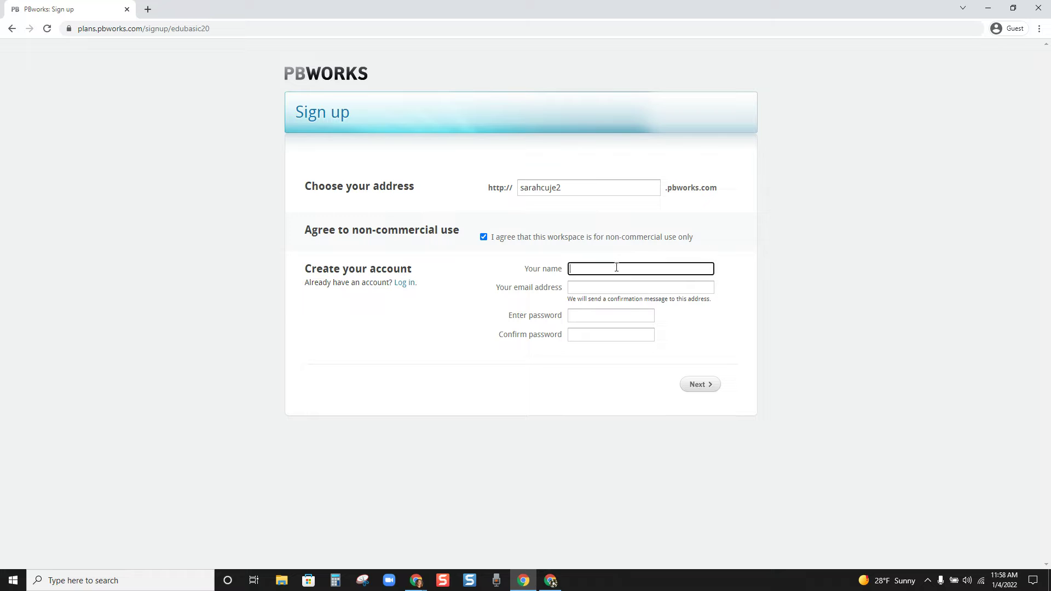
click(619, 291)
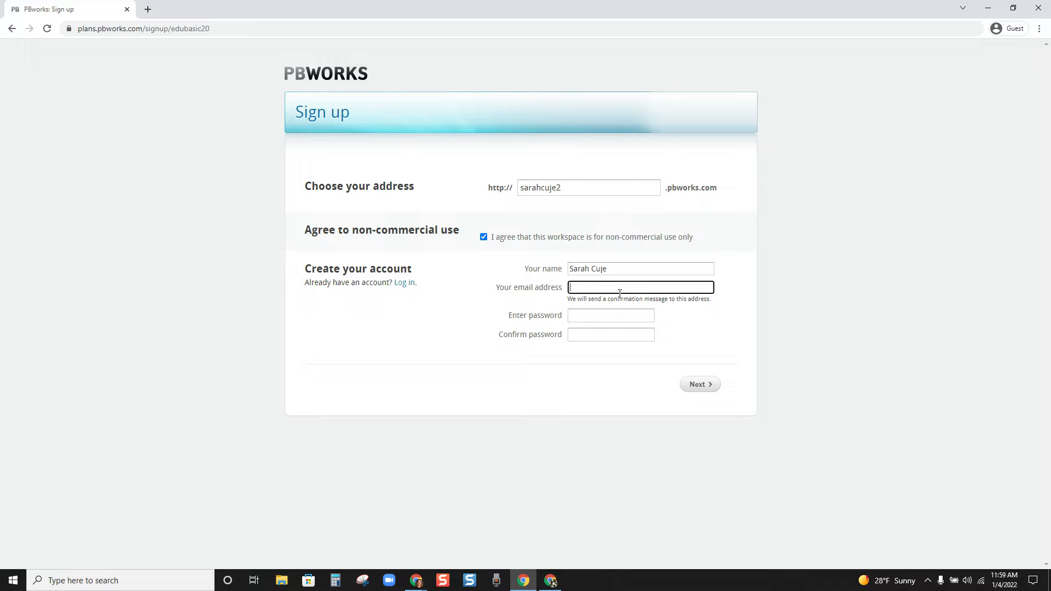
Step: Enter and confirm the account password, then submit the sign-up form
click(605, 315)
text(•••••••••••)
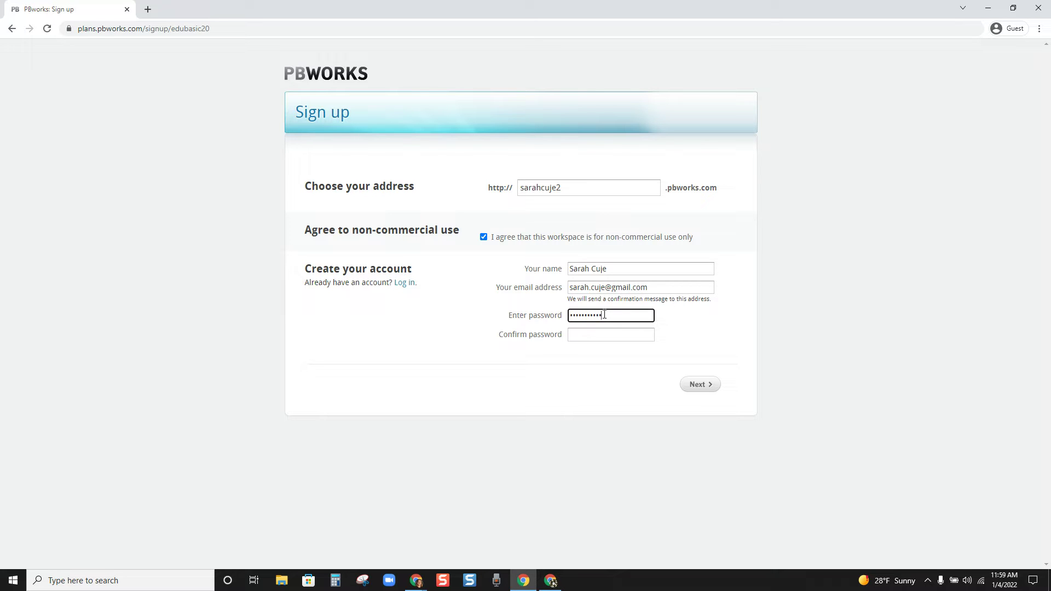
click(611, 334)
text(••••)
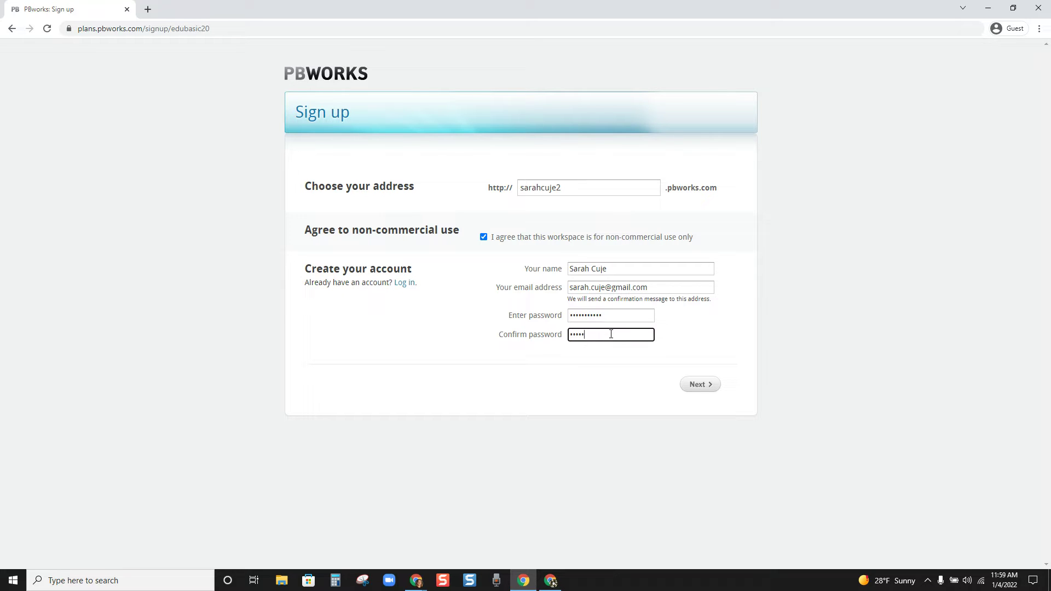
key(BackSpace)
key(BackSpace)
text(•••••••••••)
click(697, 384)
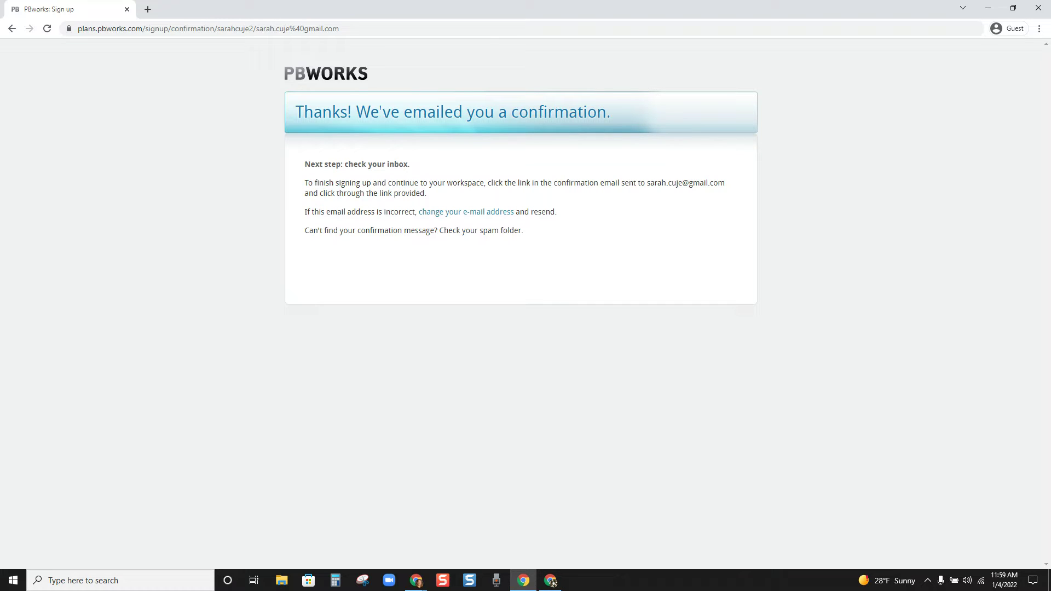
click(552, 582)
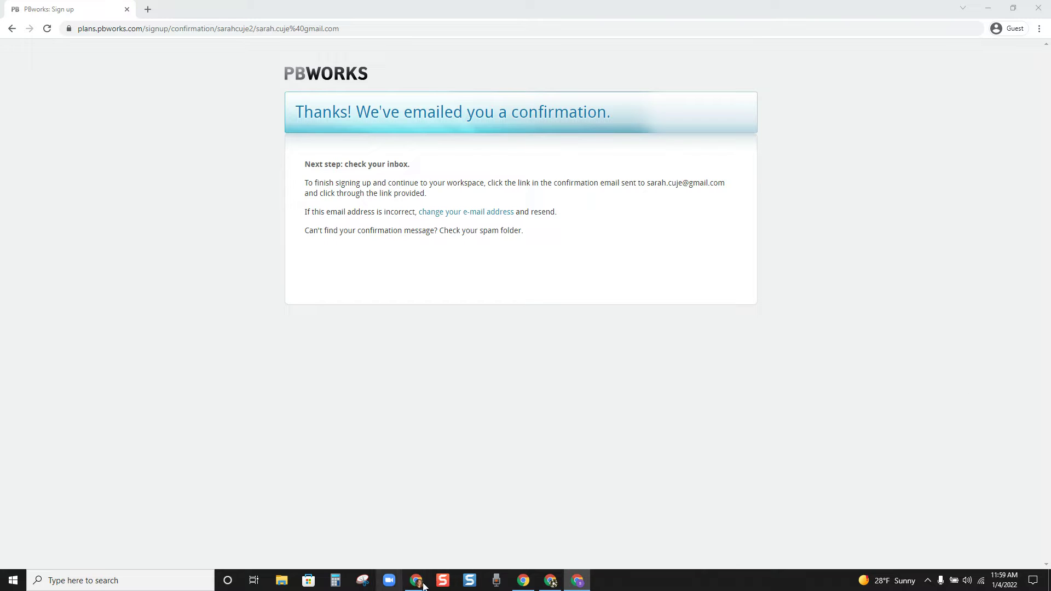
mouse_move(420, 583)
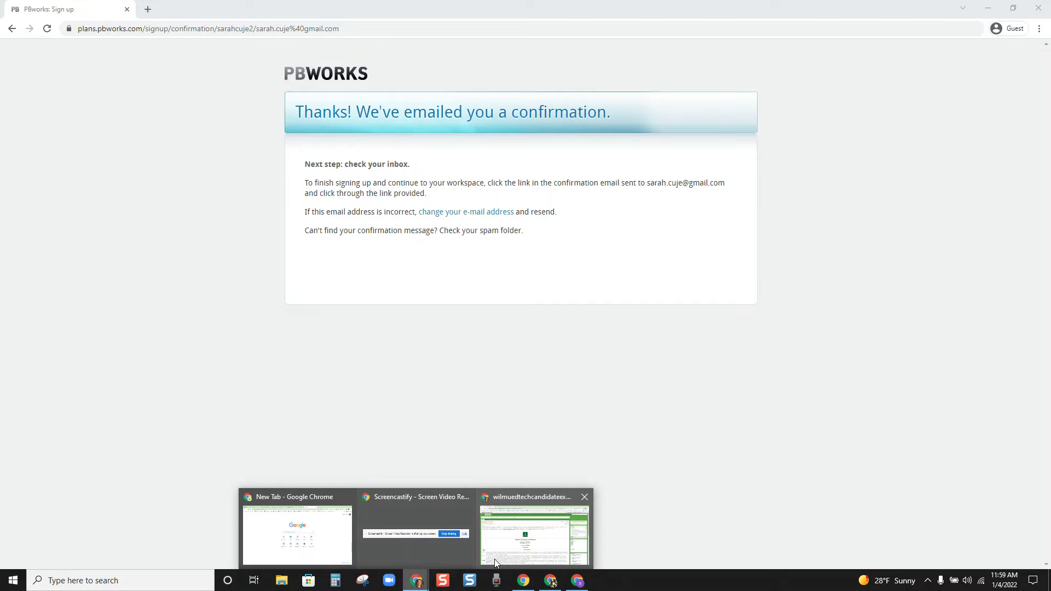
click(453, 534)
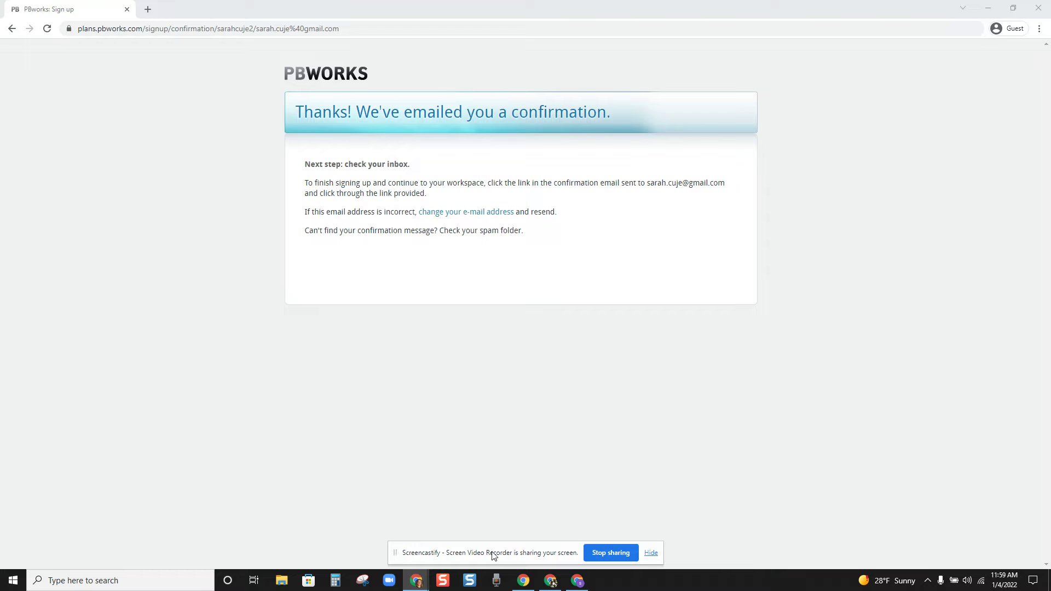
click(650, 553)
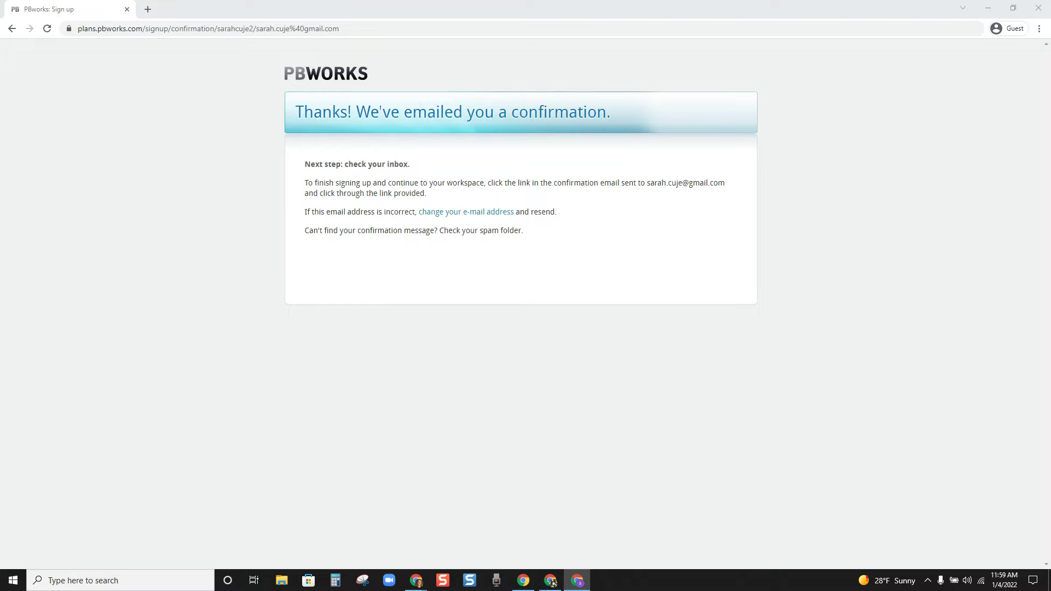
click(552, 583)
Step: Move the Gmail window aside and follow the confirmation link in the PBworks email
drag(740, 151, 283, 67)
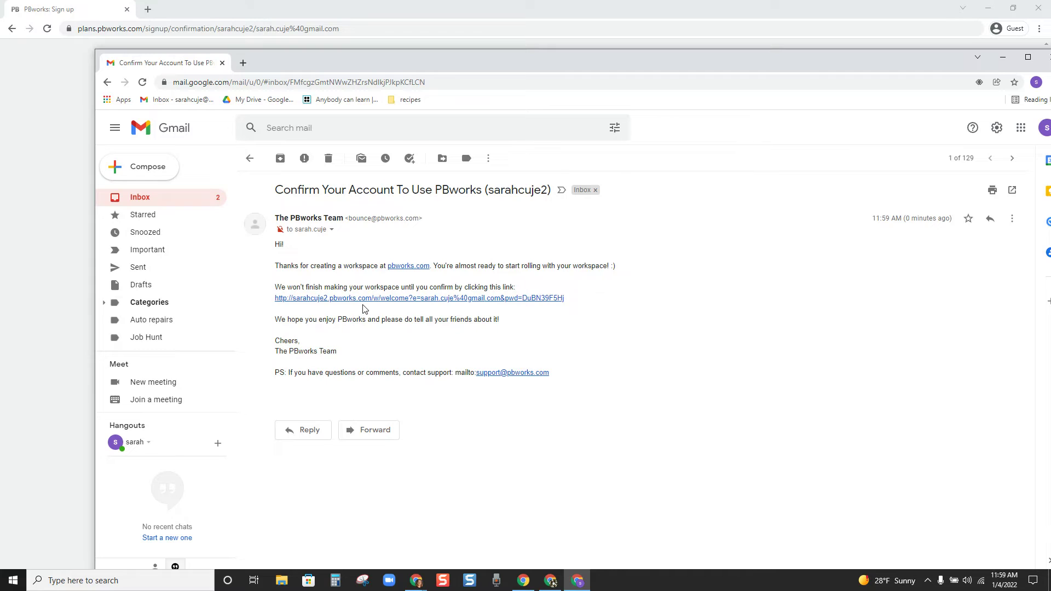
click(371, 300)
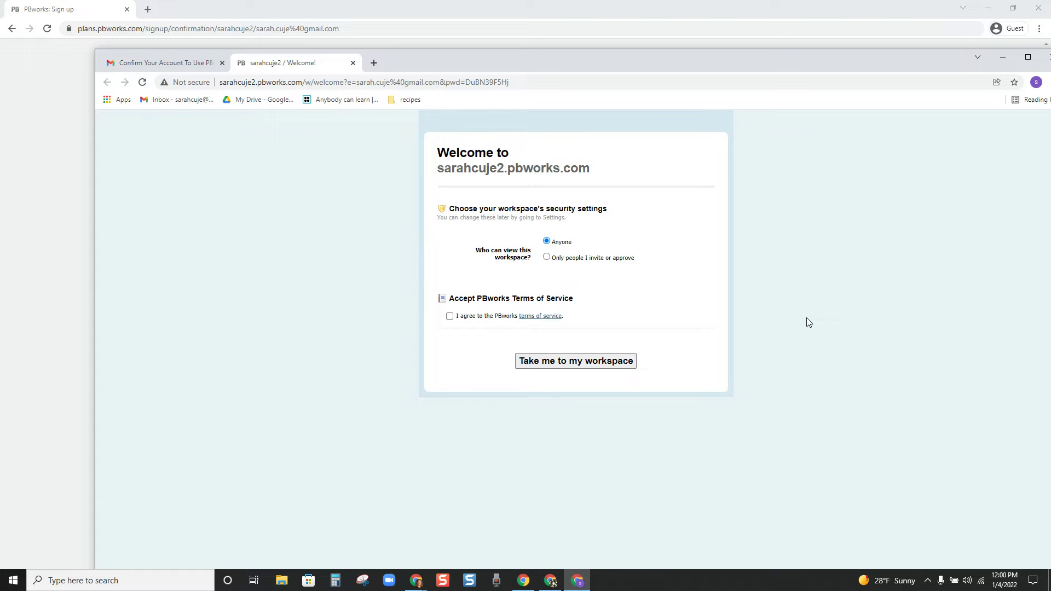
Step: Agree to the PBworks terms of service and enter the new workspace's FrontPage
click(450, 316)
click(622, 360)
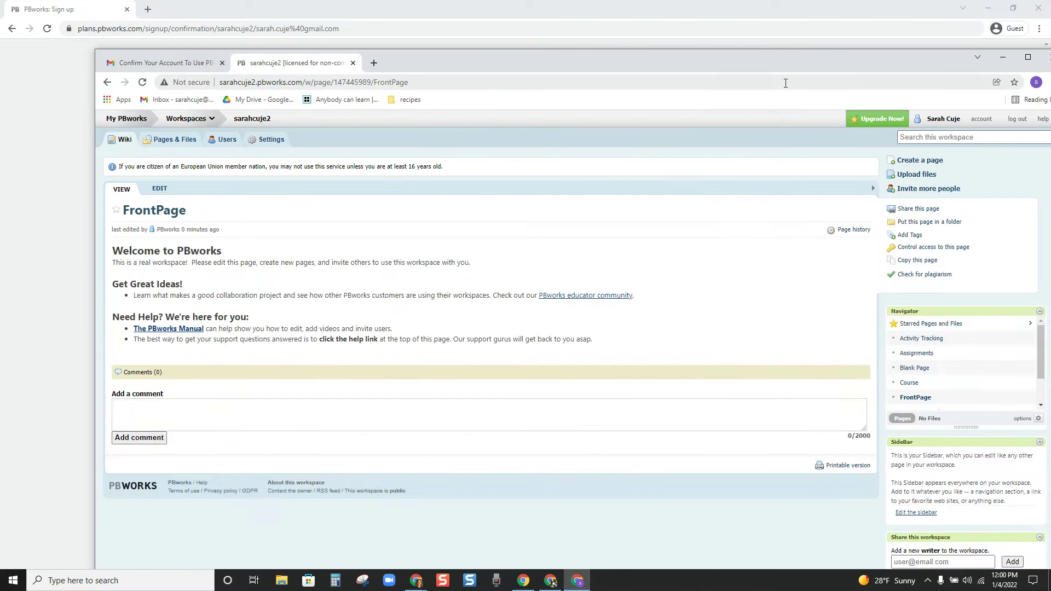
drag(921, 61, 878, 15)
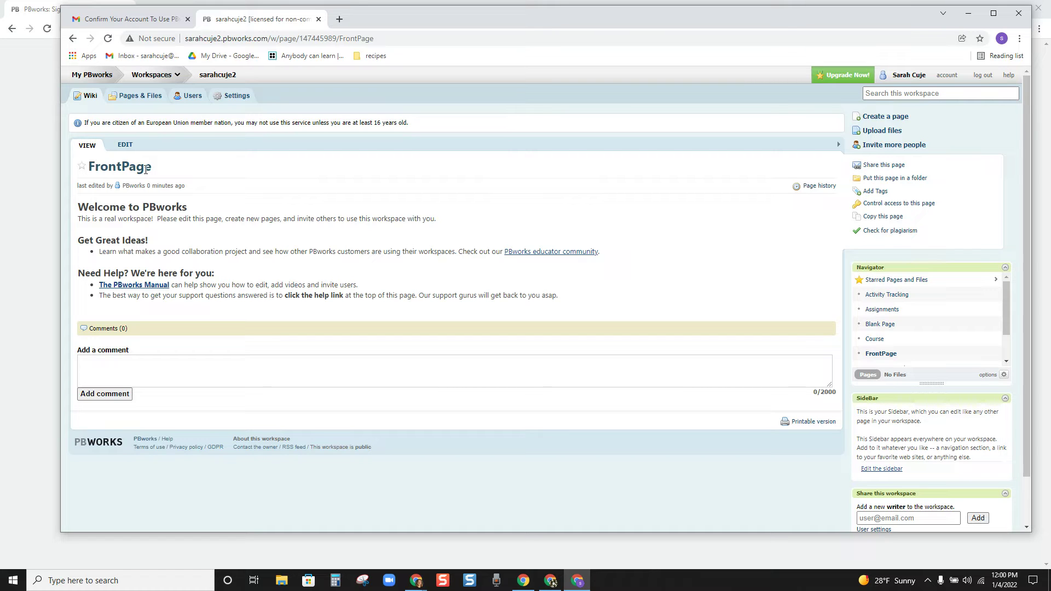
Step: Rename the FrontPage to 'Table of Contents' from its edit view
click(124, 147)
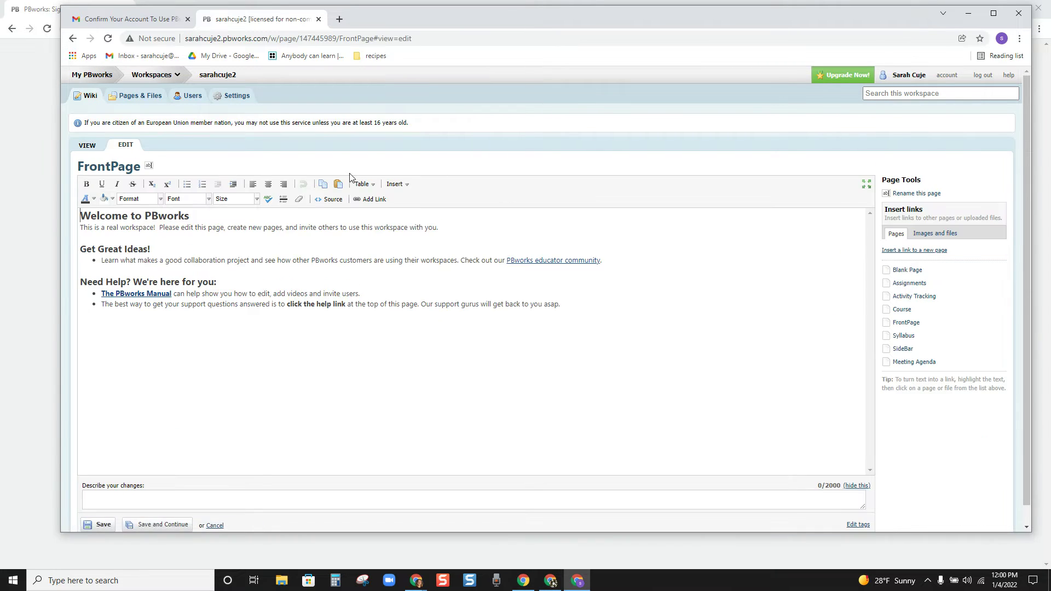
click(147, 167)
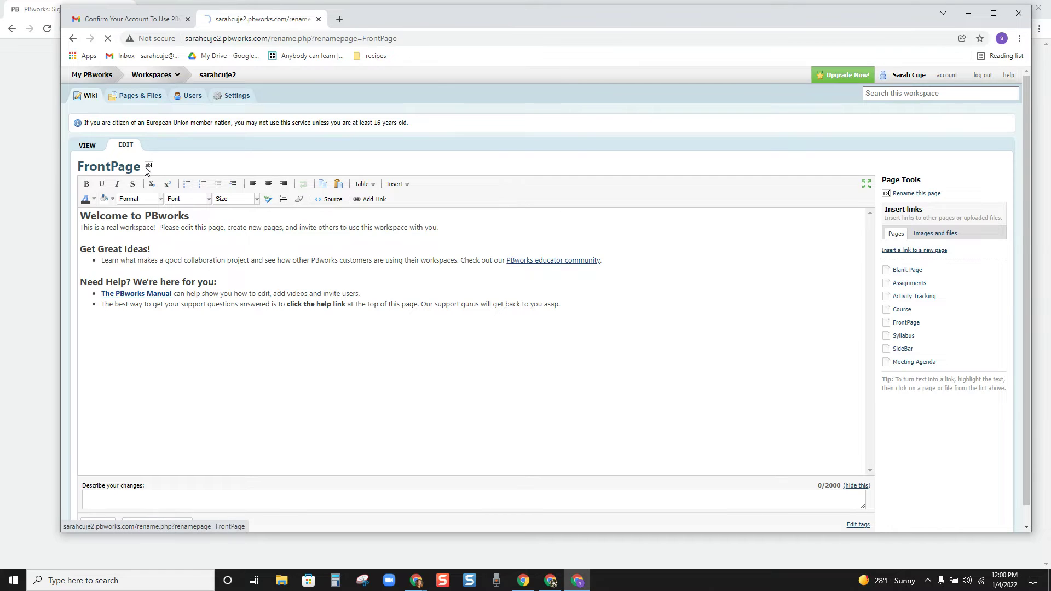
text(Ta)
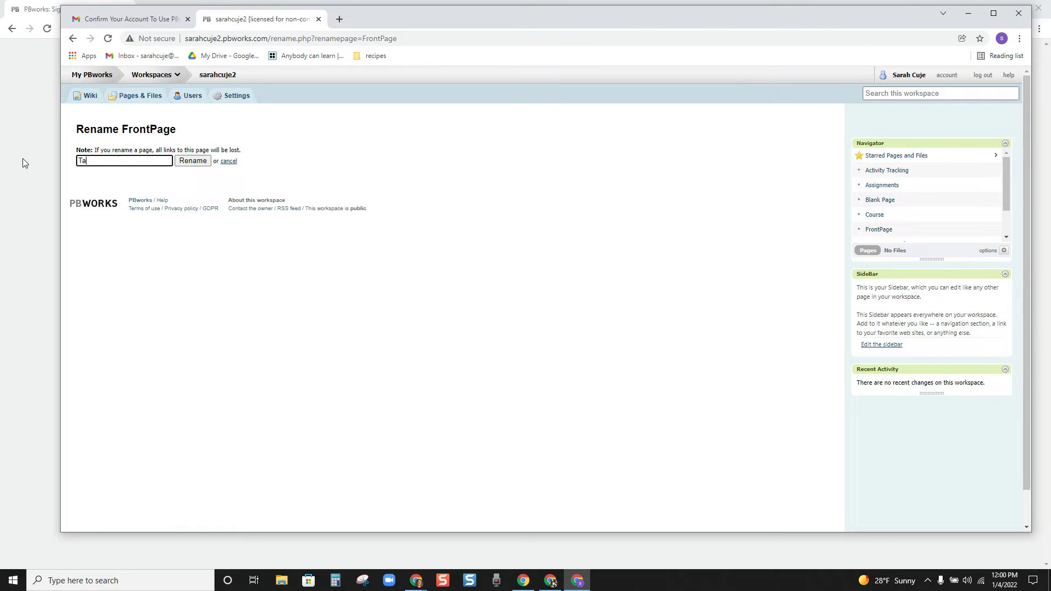
text(ble of Contents)
click(197, 162)
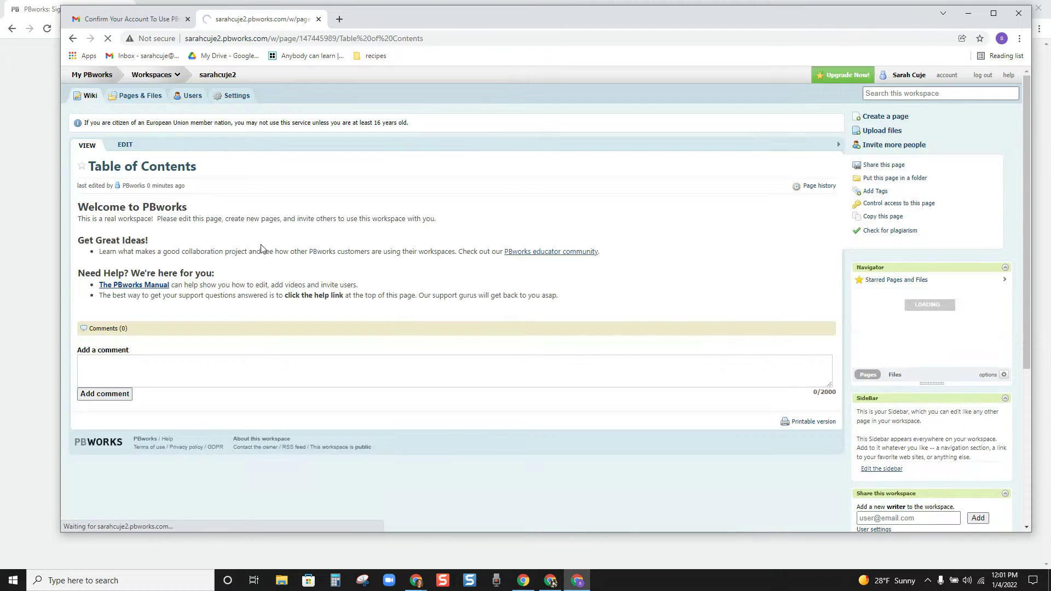
Step: Delete all the Welcome to PBworks starter text from the page editor
click(125, 146)
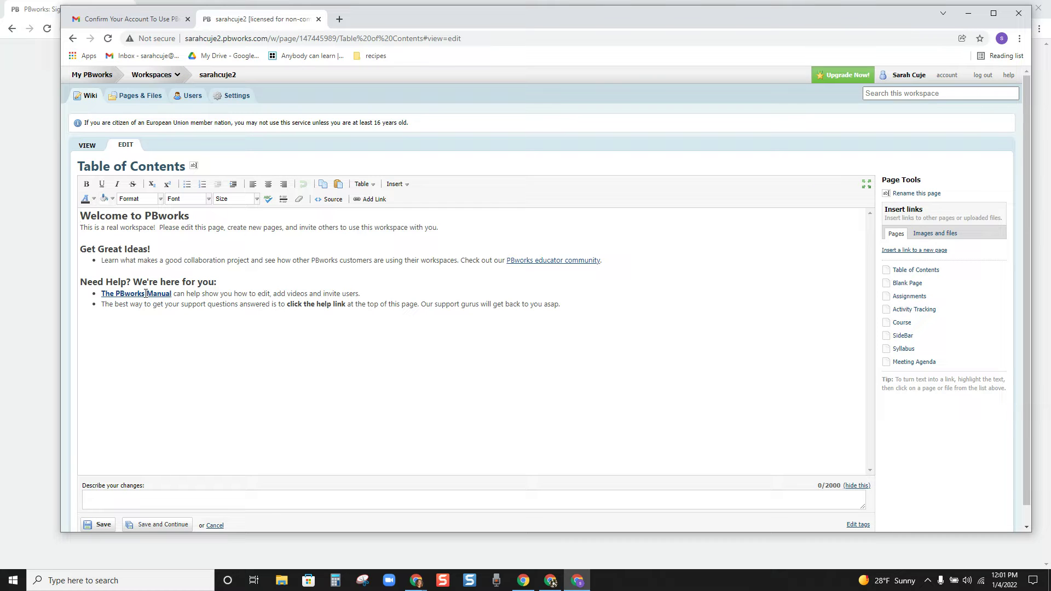
drag(590, 316, 82, 215)
key(Delete)
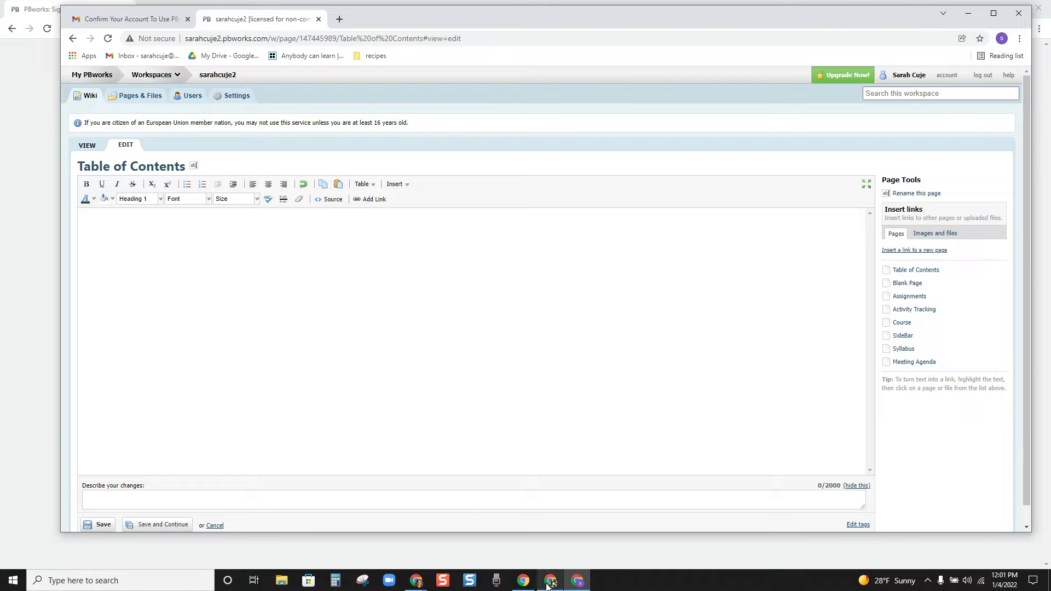
Step: Close the leftover guest window showing the sign-up confirmation
mouse_move(547, 584)
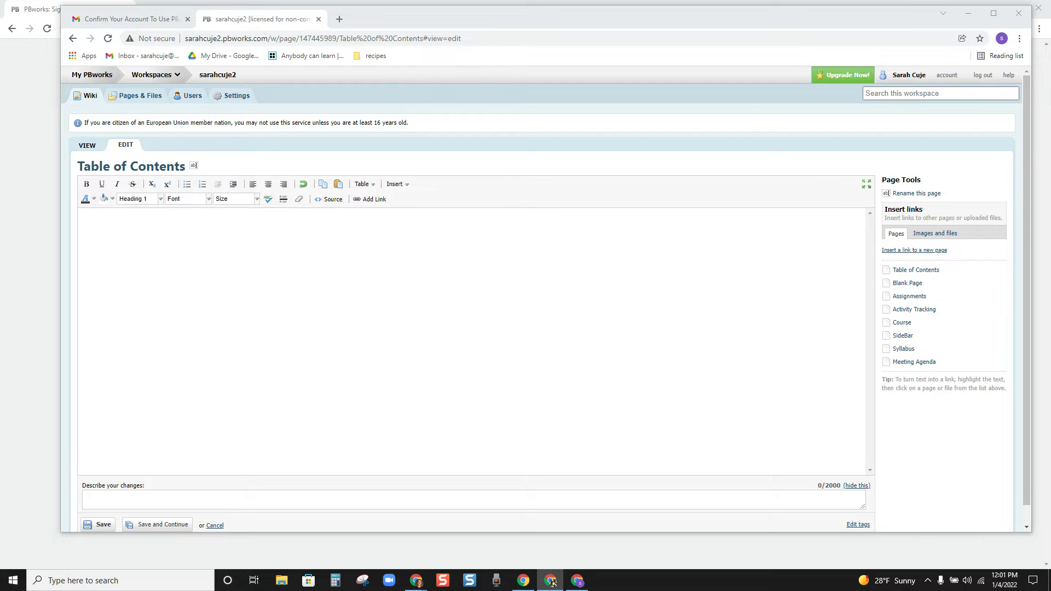
click(552, 584)
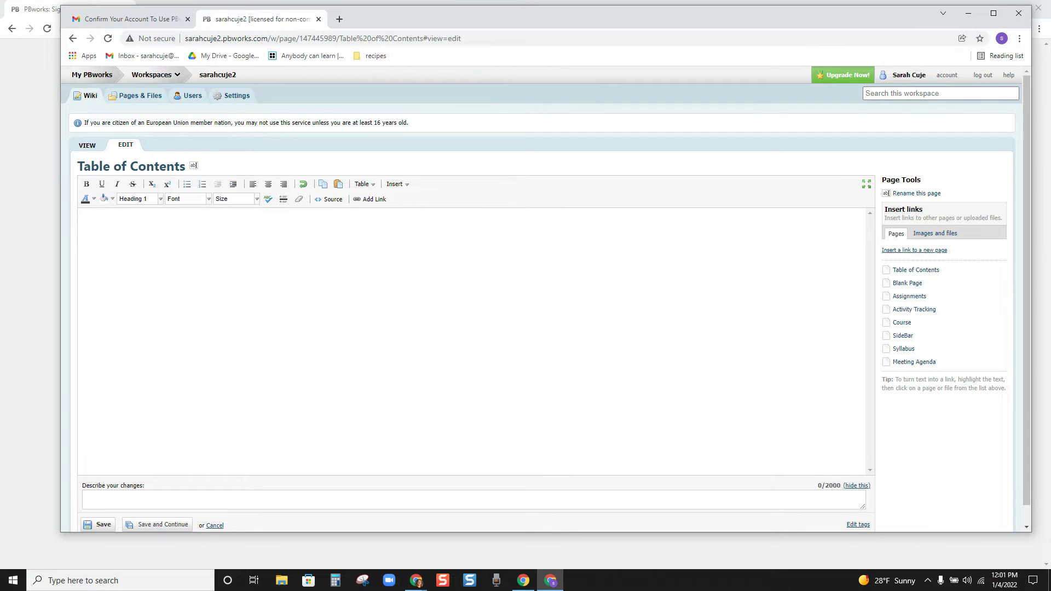
click(523, 580)
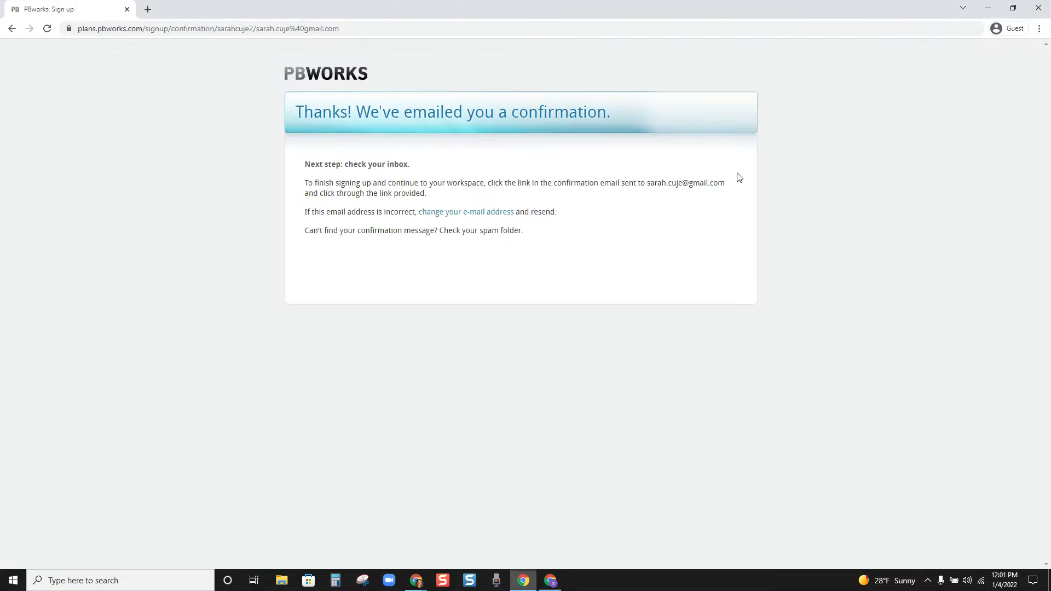
click(1038, 8)
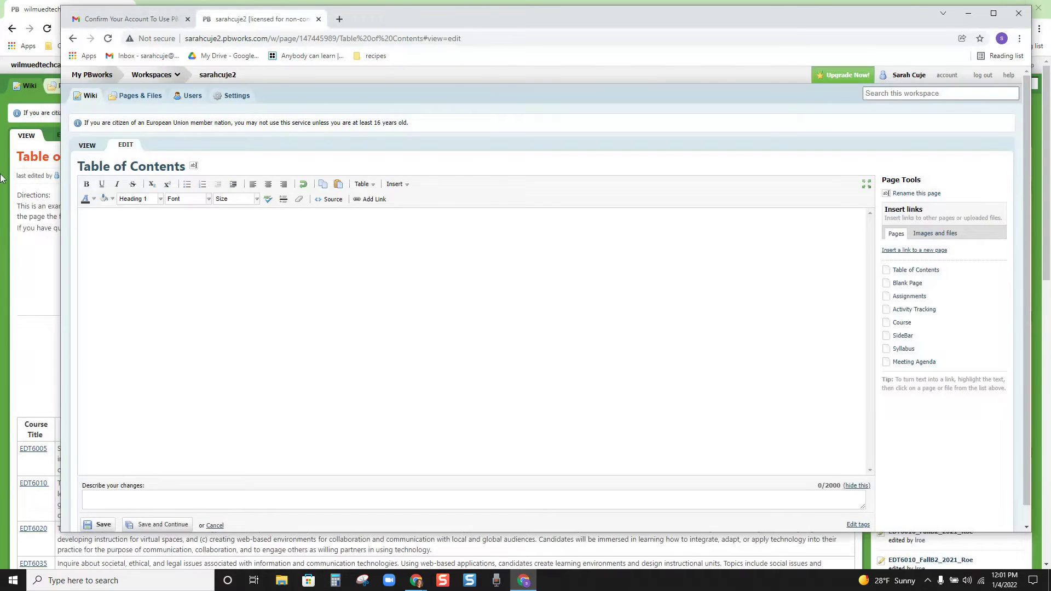
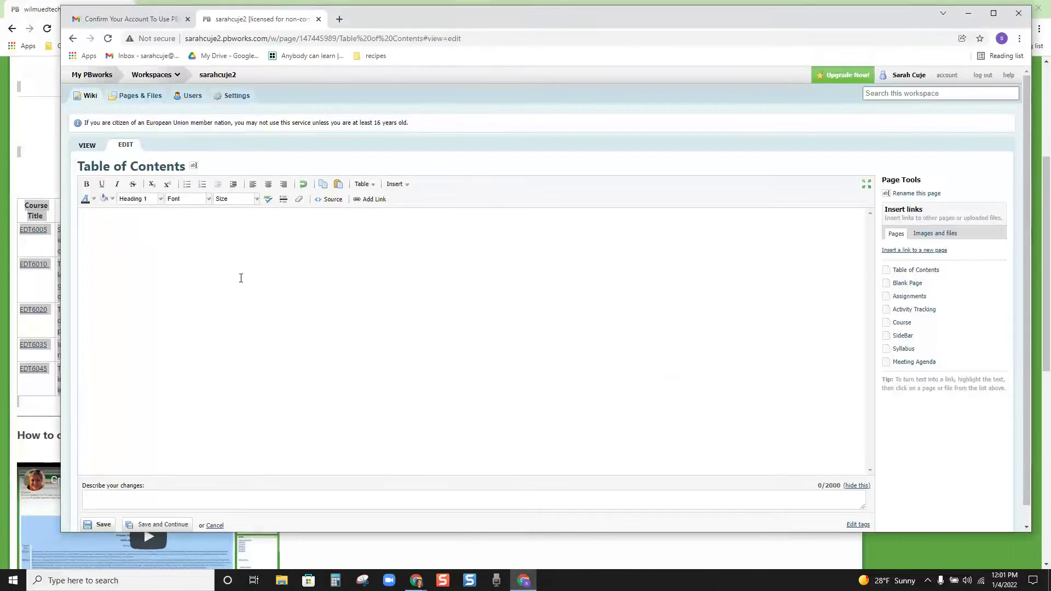
Step: Paste the copied portfolio content and delete the broken image at the top
key(ctrl+v)
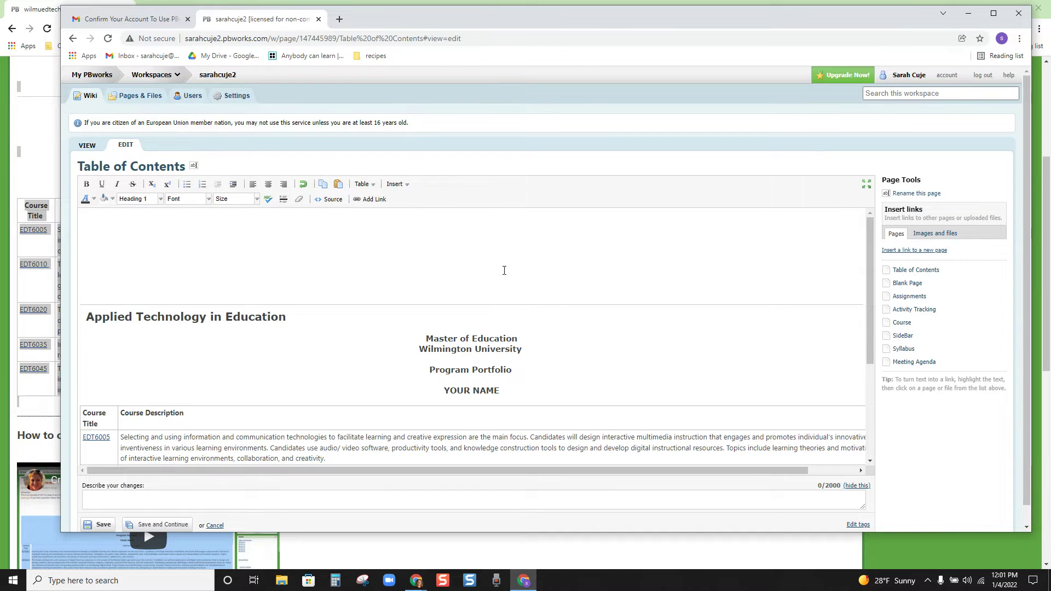
click(504, 270)
click(572, 268)
key(BackSpace)
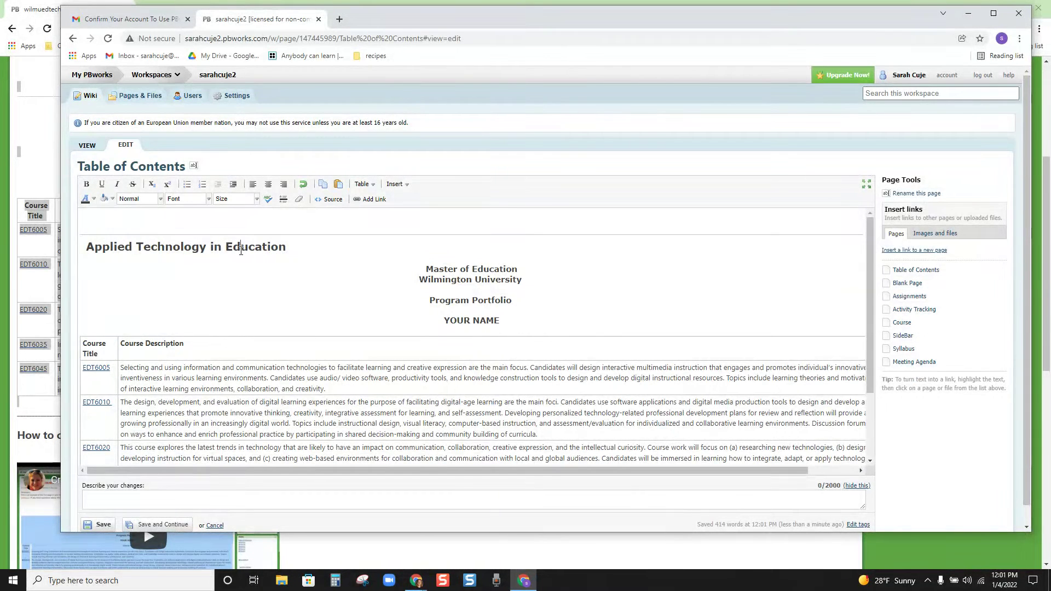
Step: Centre the Applied Technology in Education heading
click(240, 250)
click(268, 184)
scroll(517, 285, down, 2)
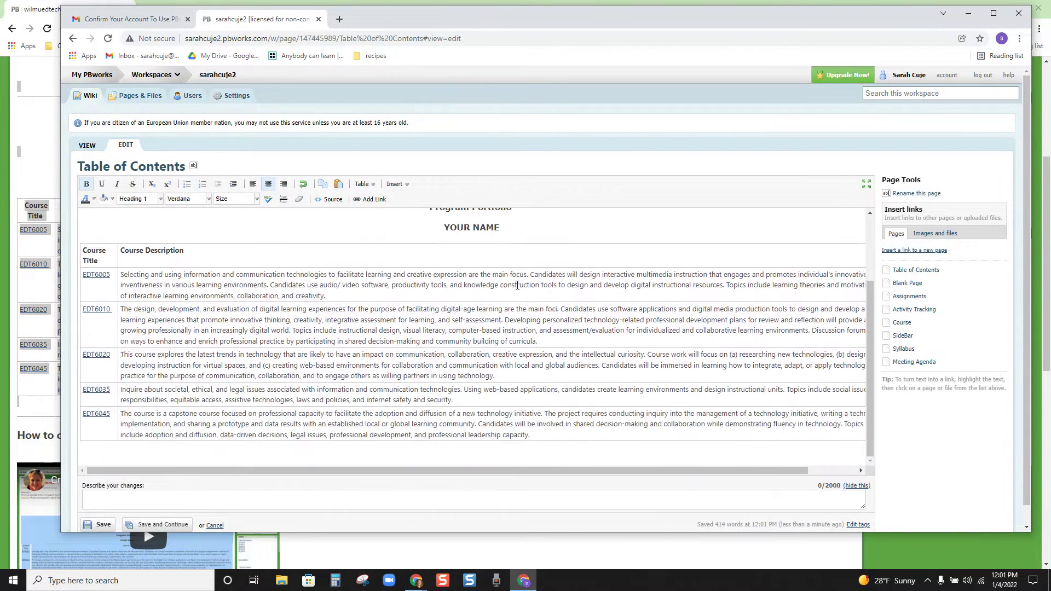
scroll(516, 285, up, 2)
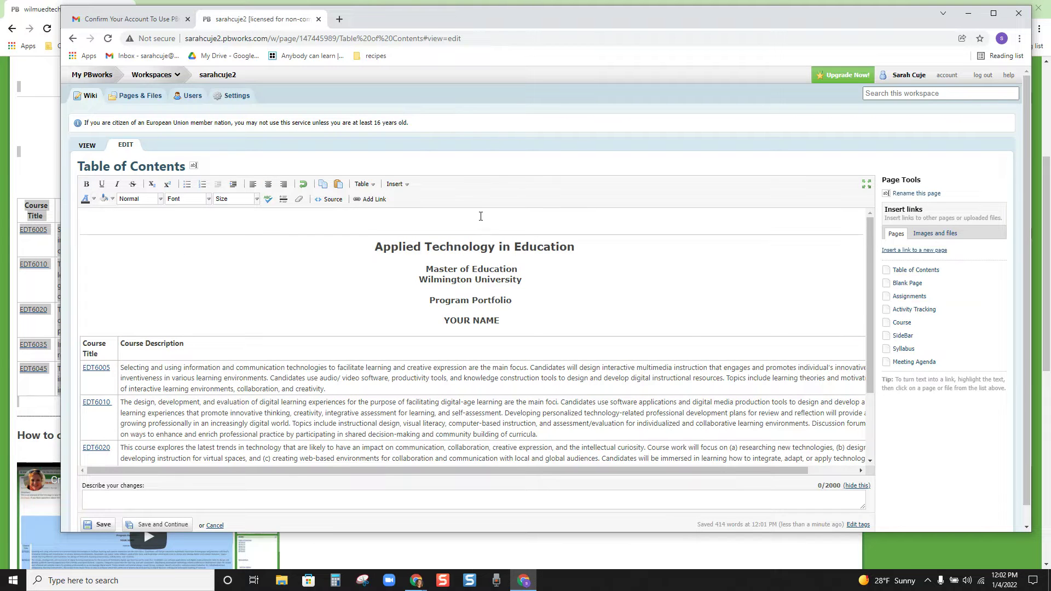
click(268, 184)
scroll(520, 243, down, 2)
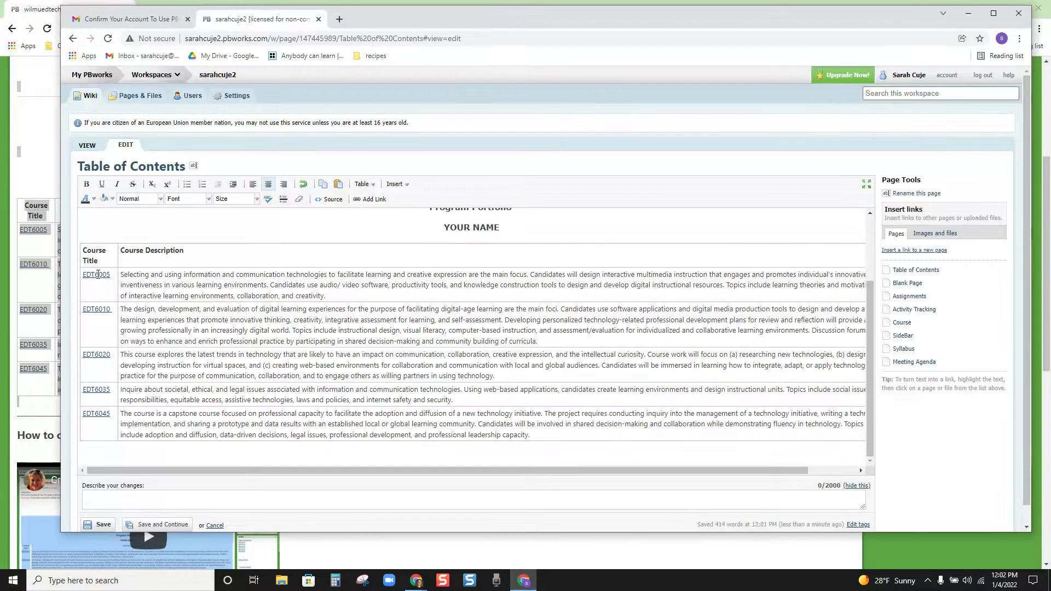
click(98, 274)
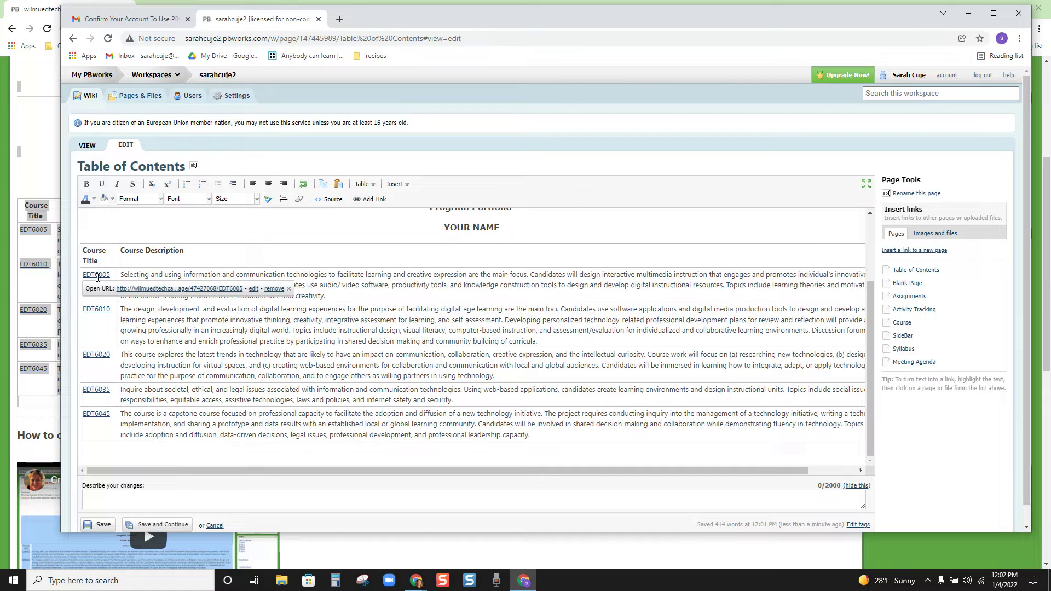
Step: Remove the links from EDT6005, EDT6010, EDT6020, EDT6035 and EDT6045
click(274, 288)
click(103, 312)
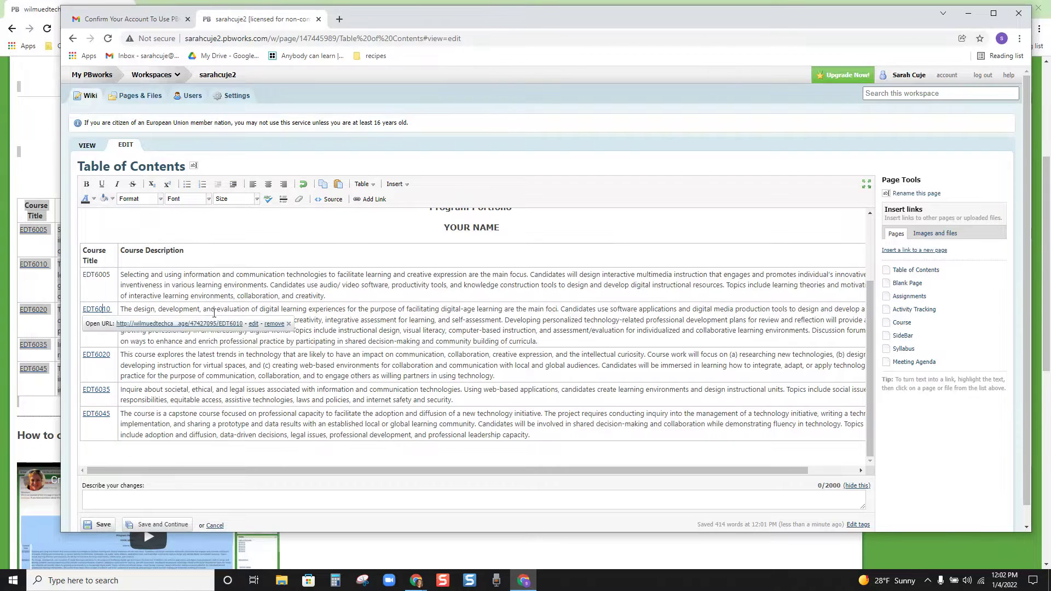
click(273, 327)
click(97, 353)
click(272, 371)
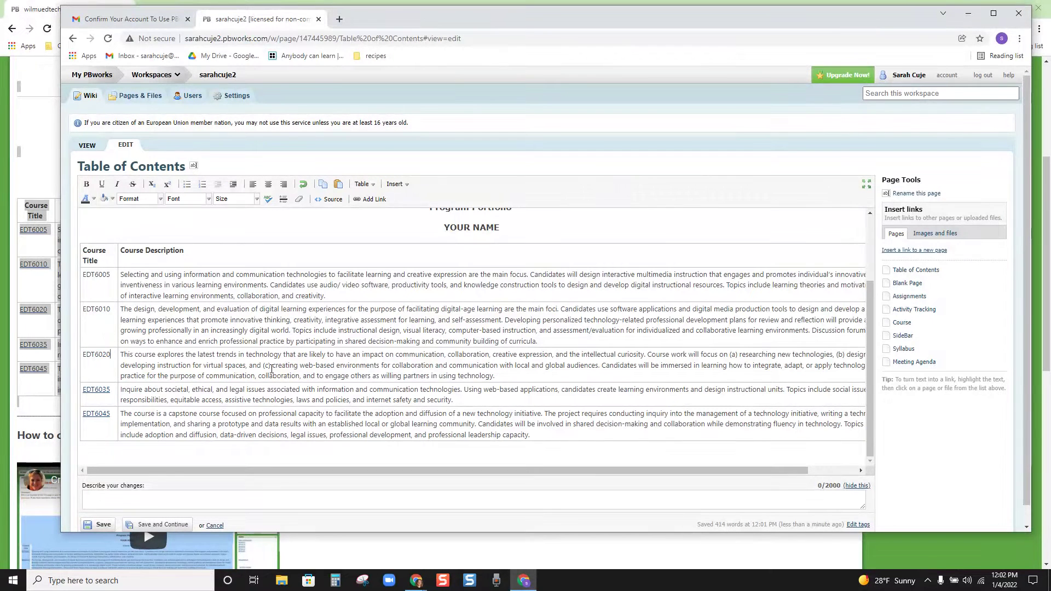
click(94, 392)
click(276, 405)
click(94, 415)
click(274, 428)
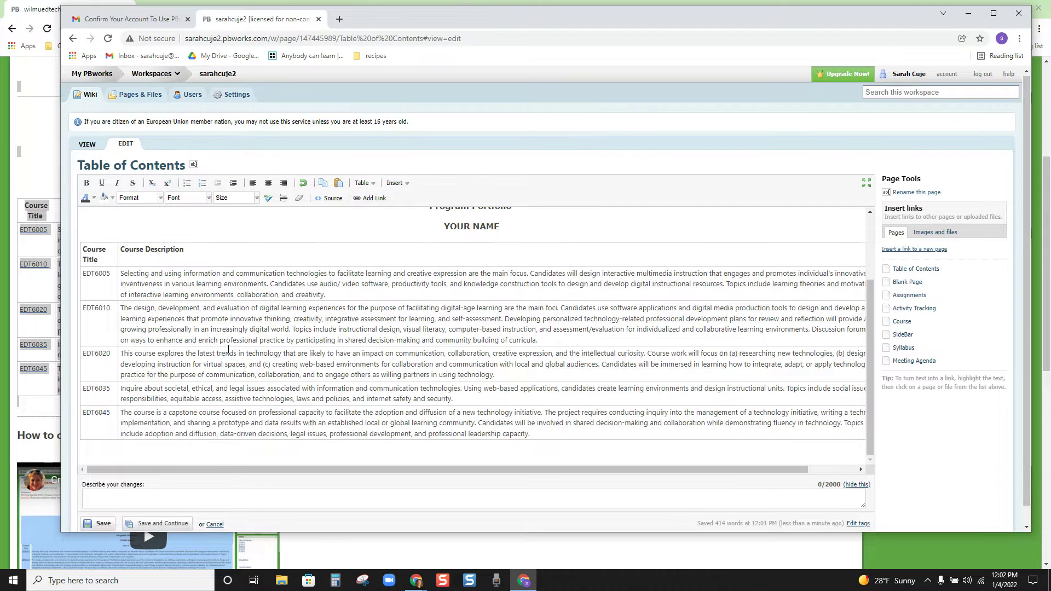
Step: Save the Table of Contents page
scroll(243, 350, down, 1)
scroll(242, 348, up, 2)
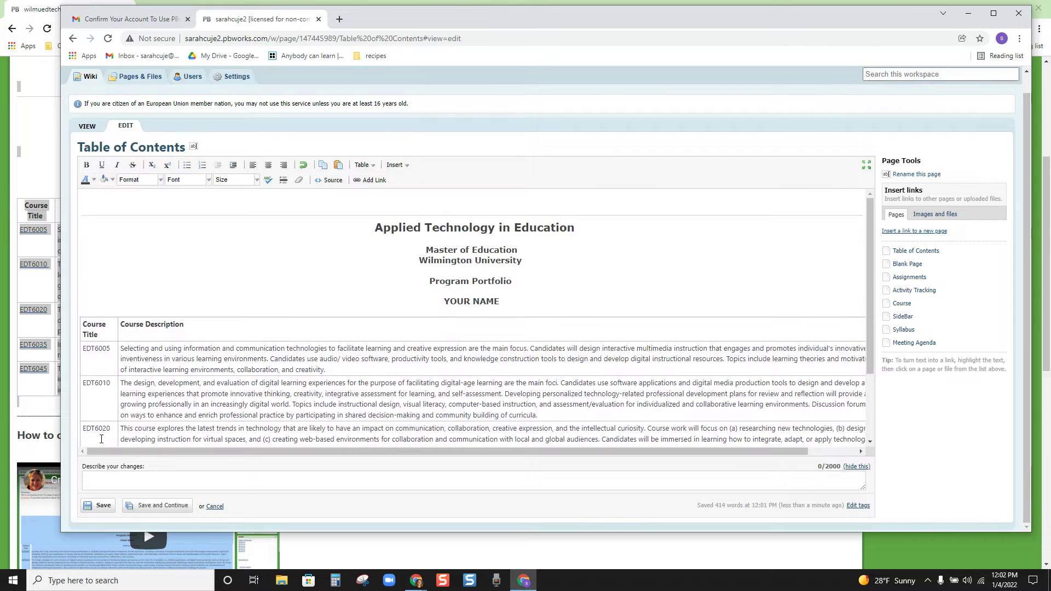
click(100, 507)
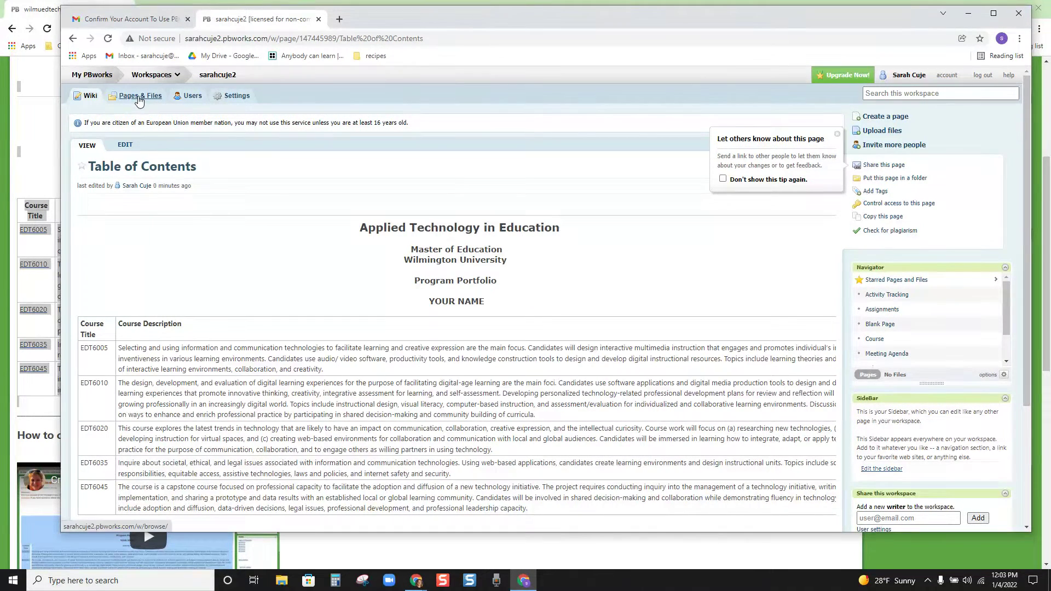
Step: Create a new blank page named EDT 6005 from Pages & Files
click(139, 101)
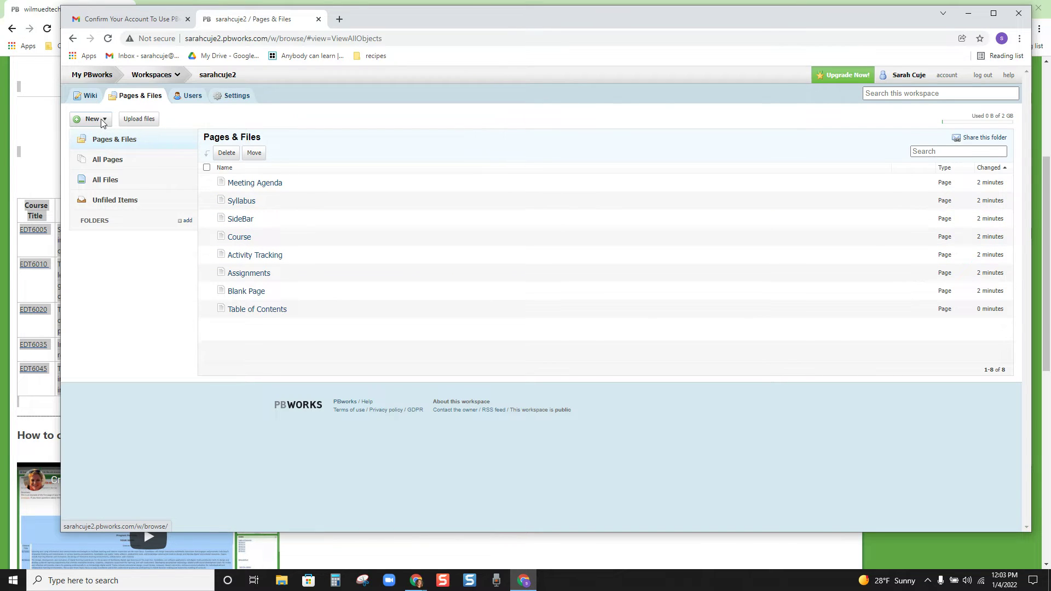
click(105, 121)
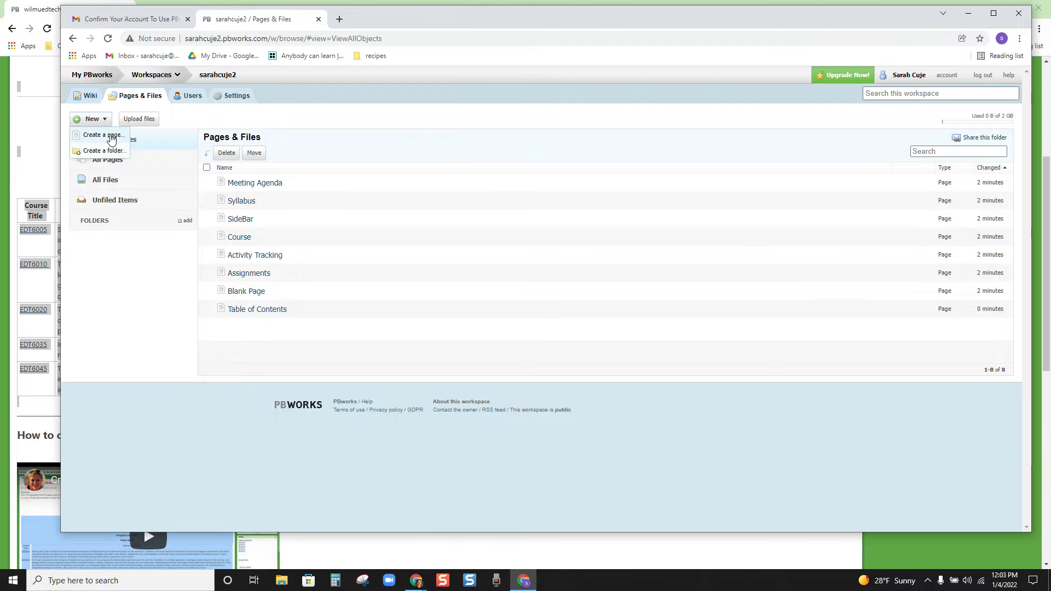
click(111, 137)
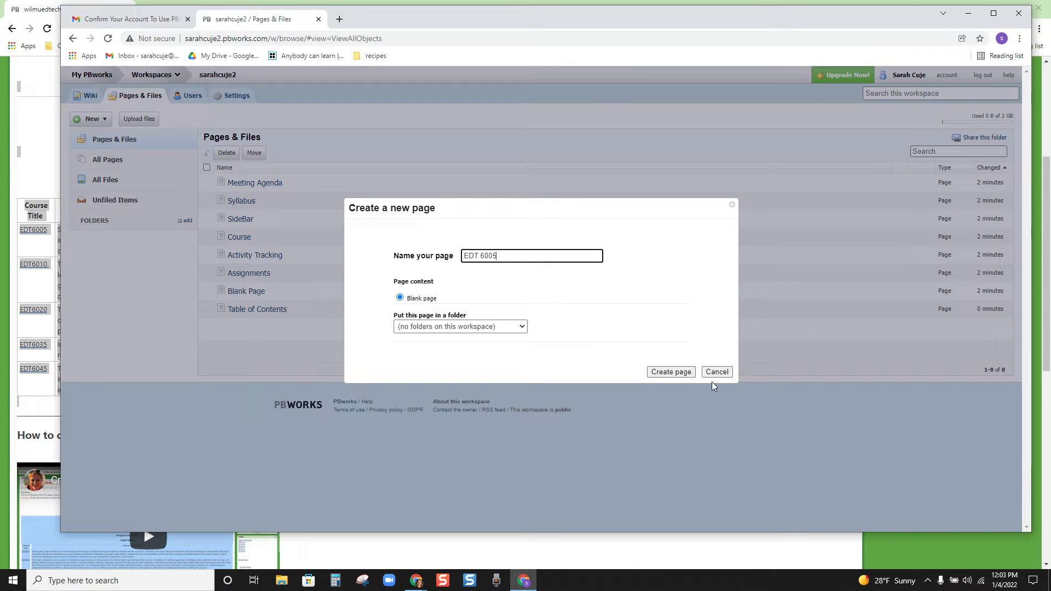
click(671, 372)
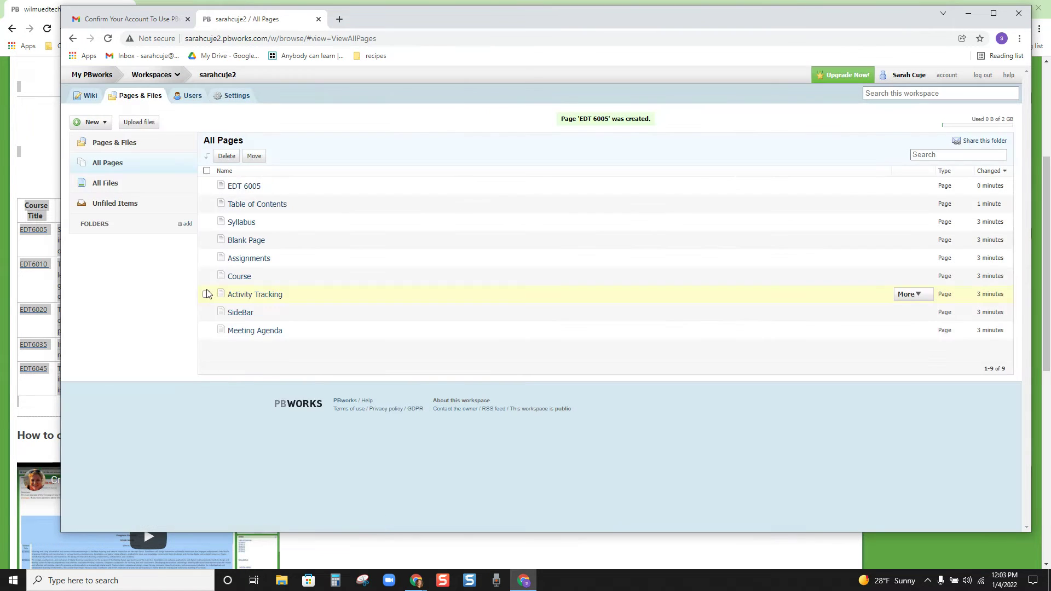
Step: Create new pages named EDT 6010 and EDT 6020
click(90, 123)
click(100, 139)
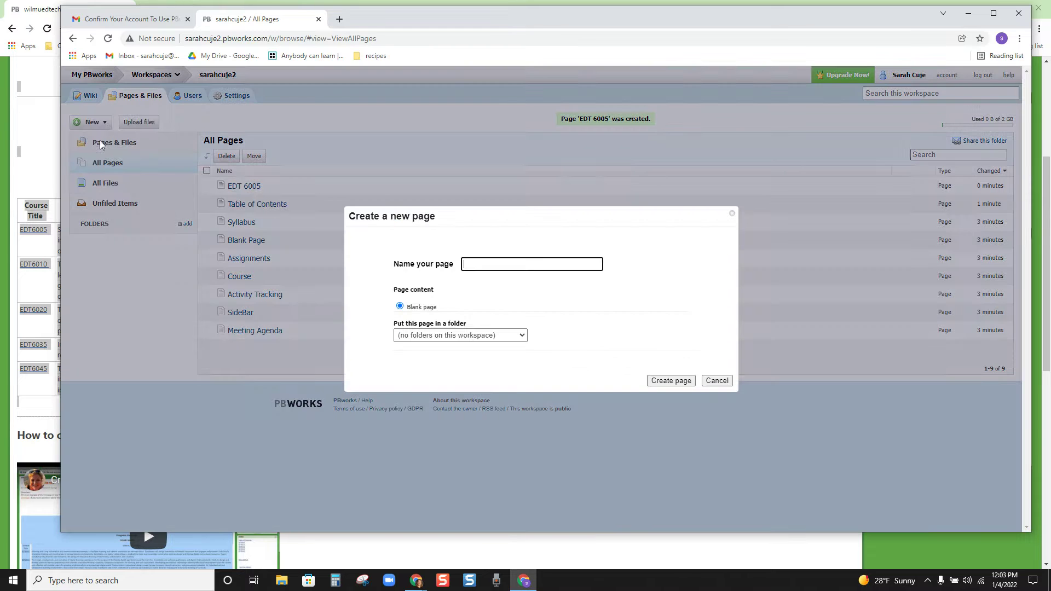
text(EDT 601)
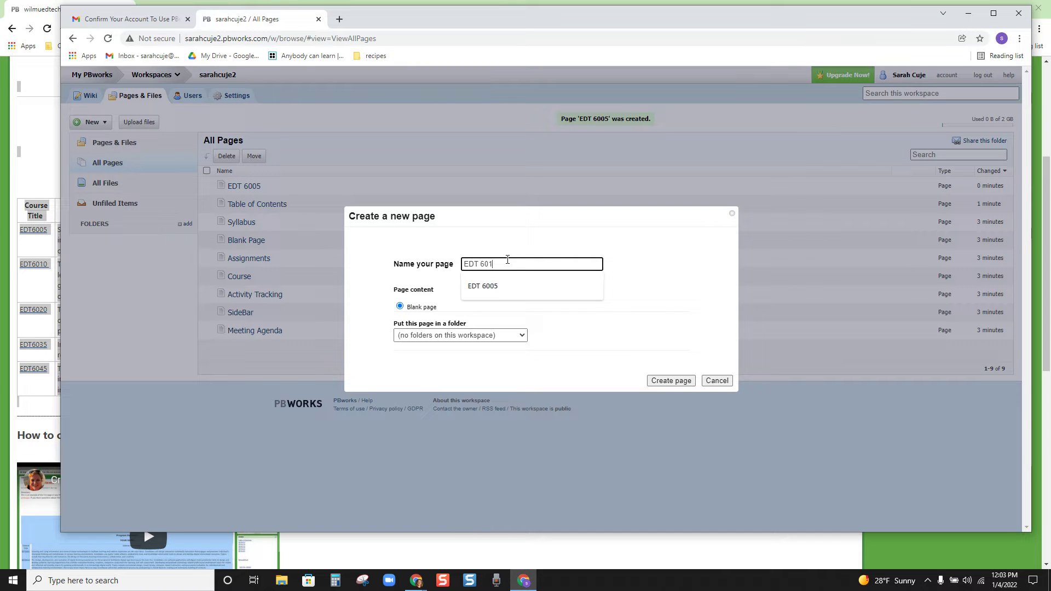
text(0)
click(665, 380)
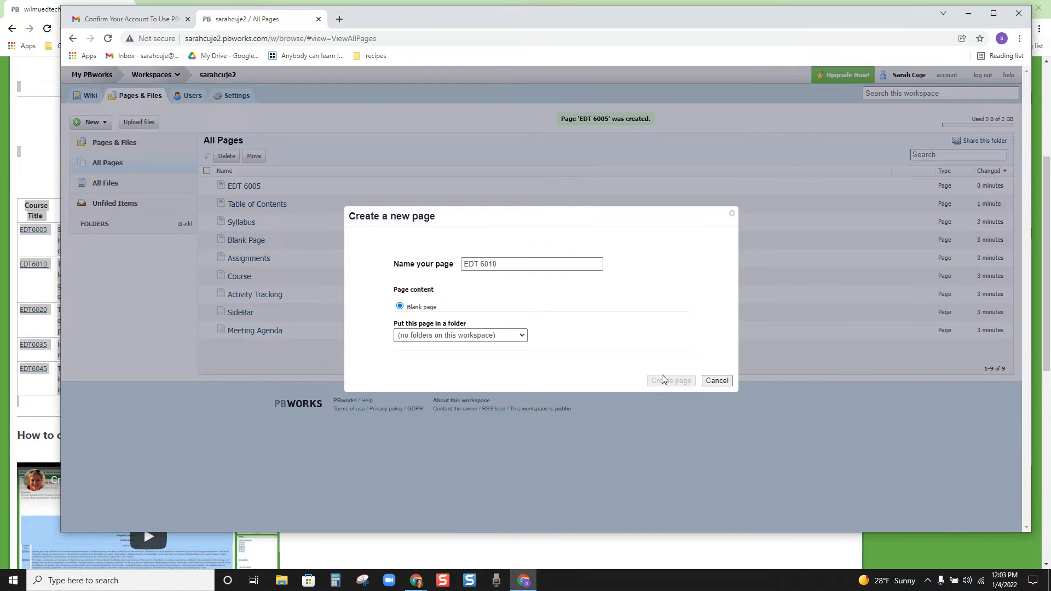
click(91, 122)
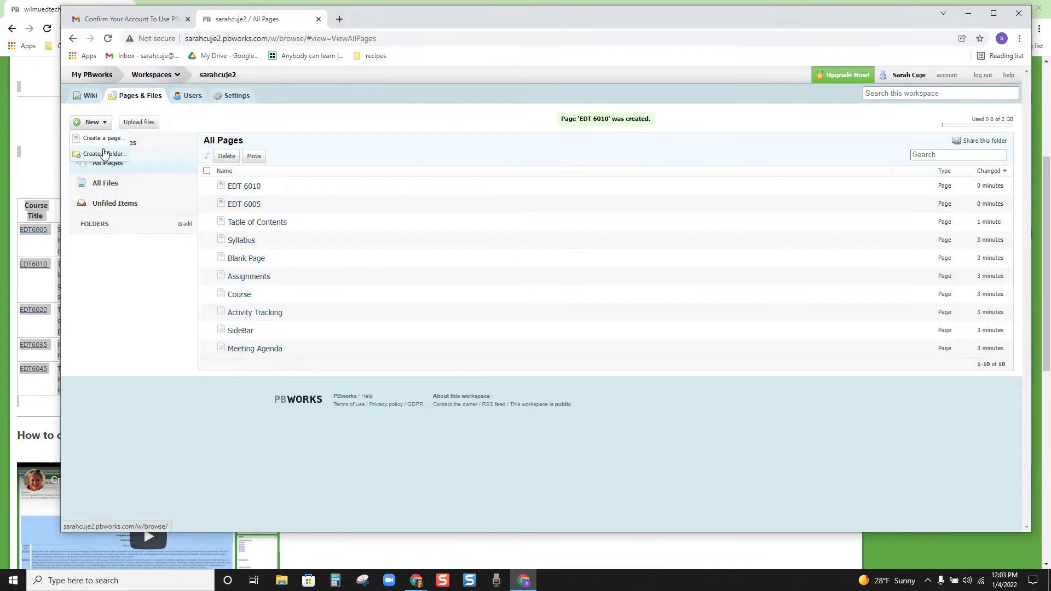
click(103, 140)
text(EDT)
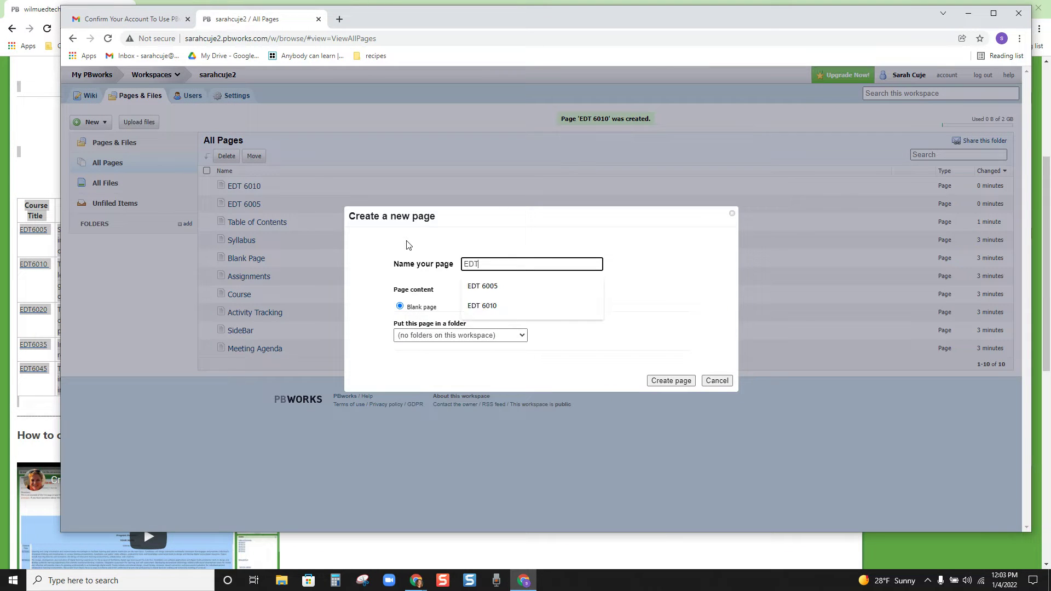
text( 6020)
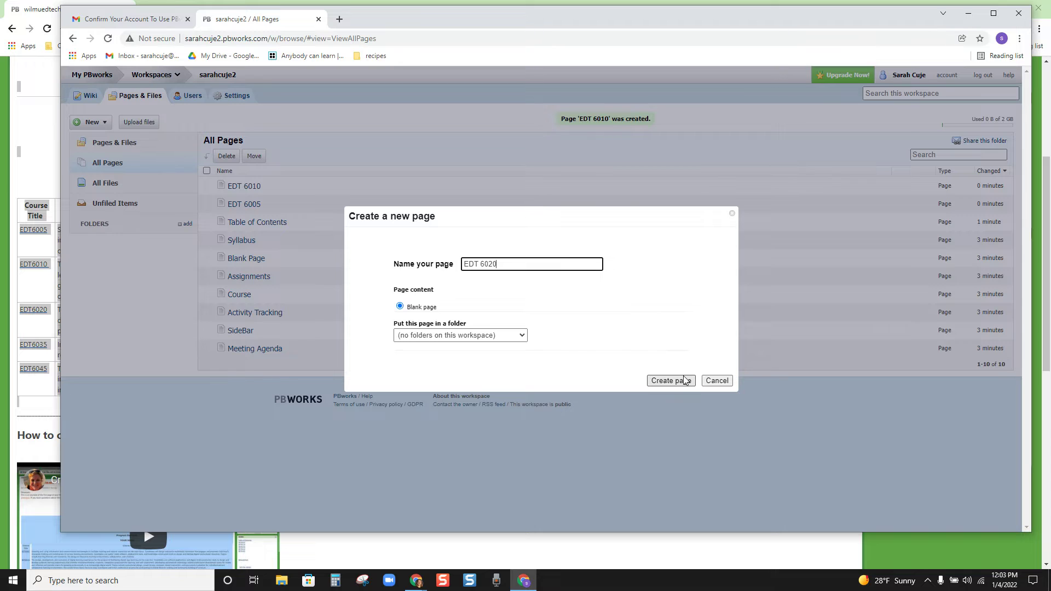
click(677, 380)
Step: Create new pages named EDT 6035 and EDT 6045
click(98, 125)
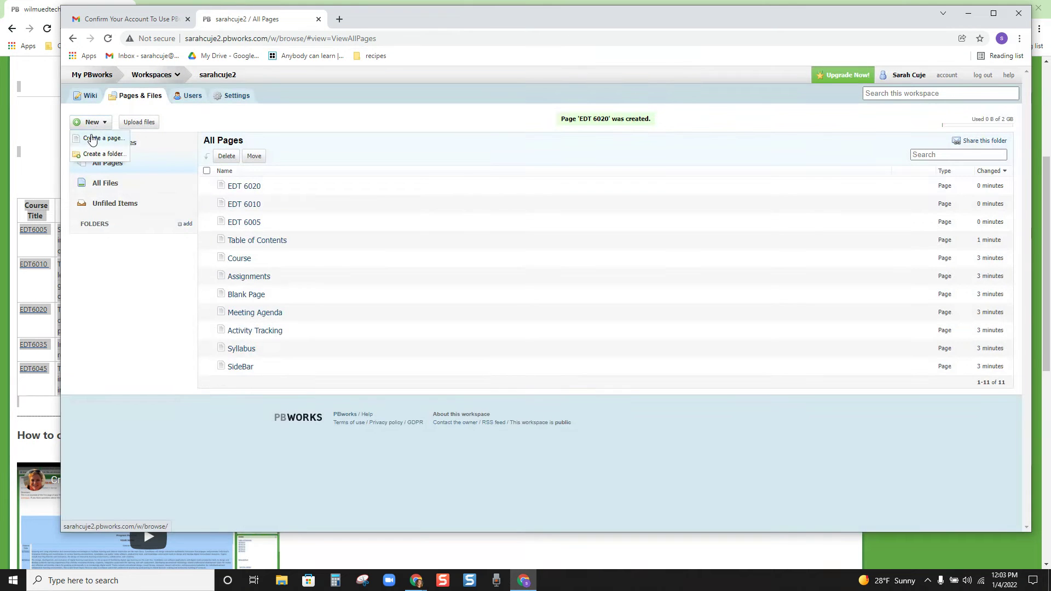
click(95, 137)
text(EDT 6035)
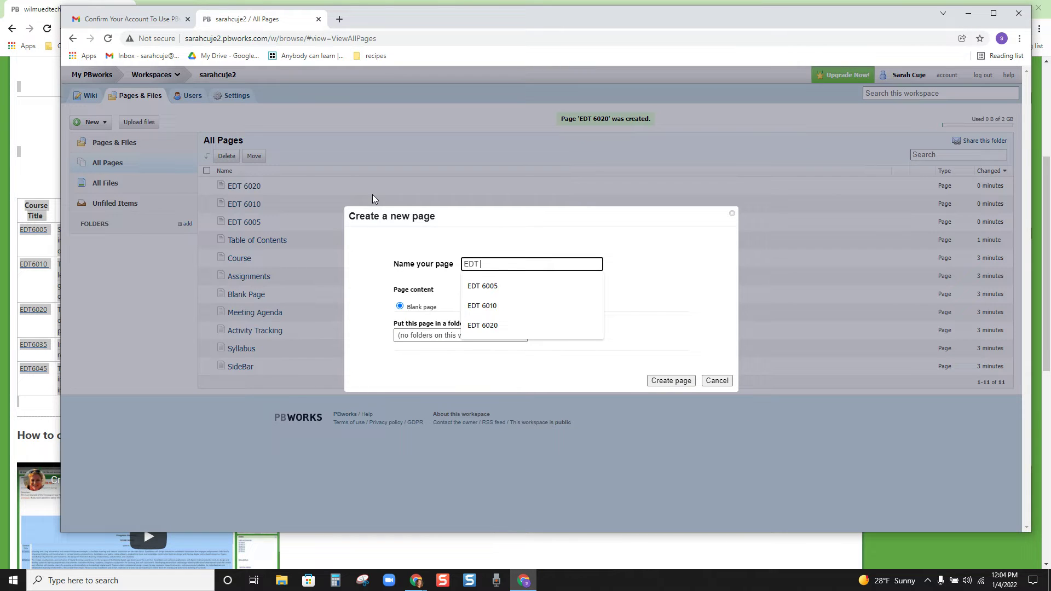
click(683, 382)
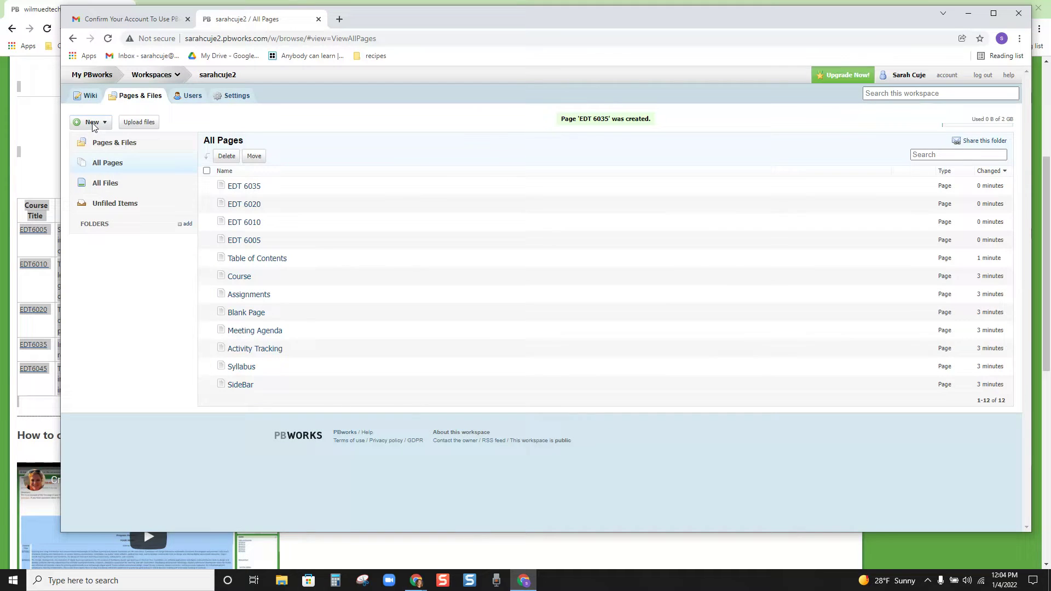
click(92, 124)
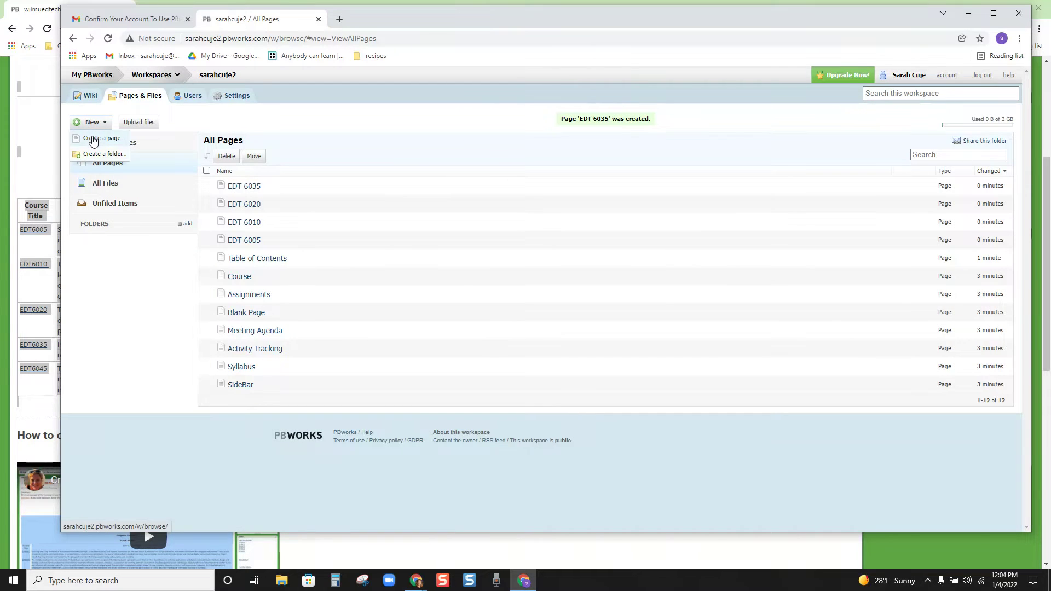
click(93, 139)
text(EDT 60)
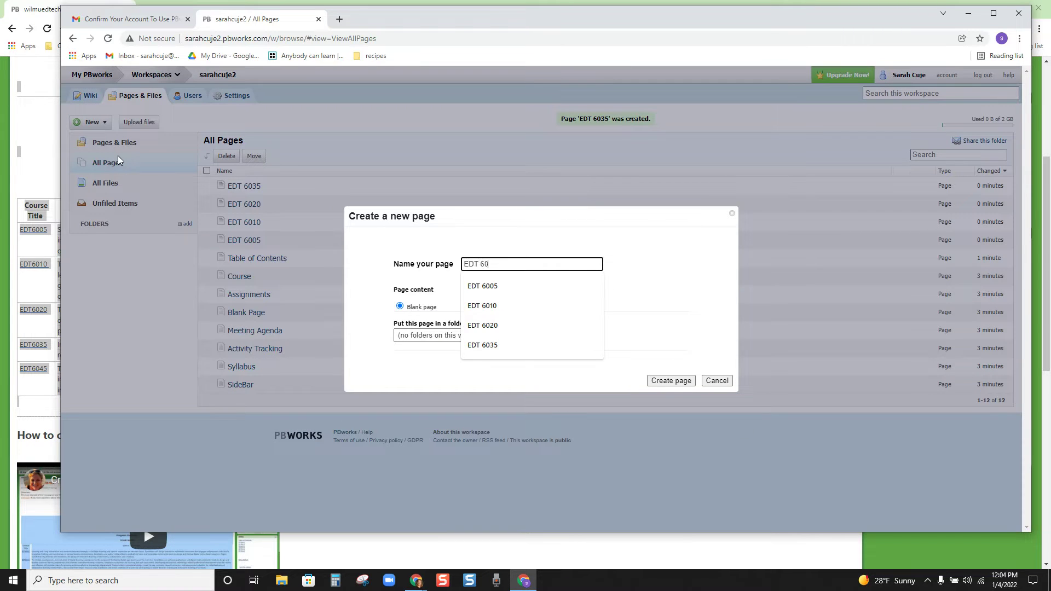
text(45)
click(683, 382)
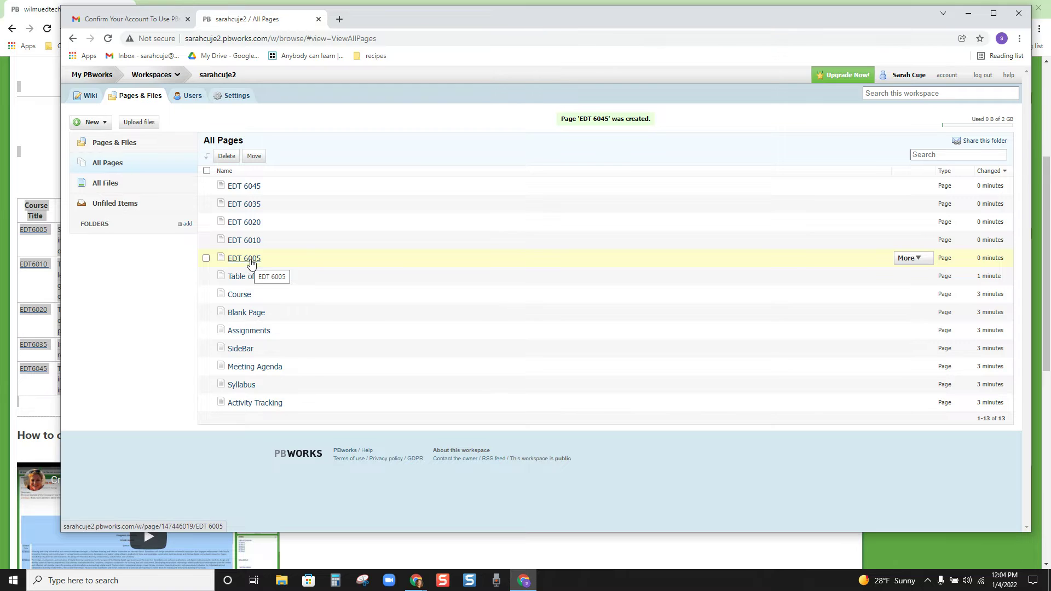
Step: Open the EDT 6005, 6010, 6020, 6035 and 6045 pages each in a new tab
right_click(251, 257)
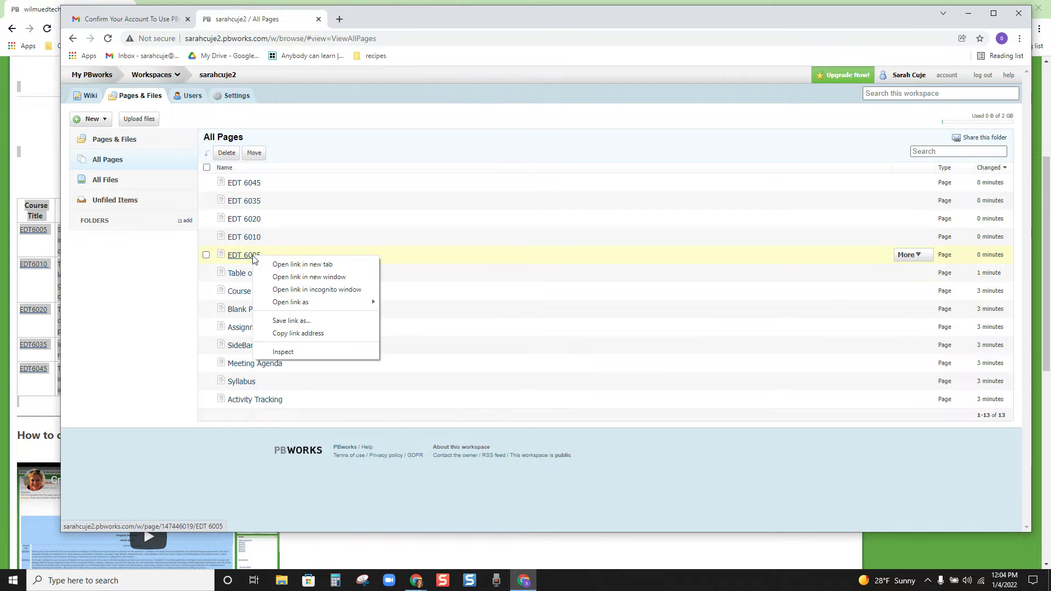
click(302, 265)
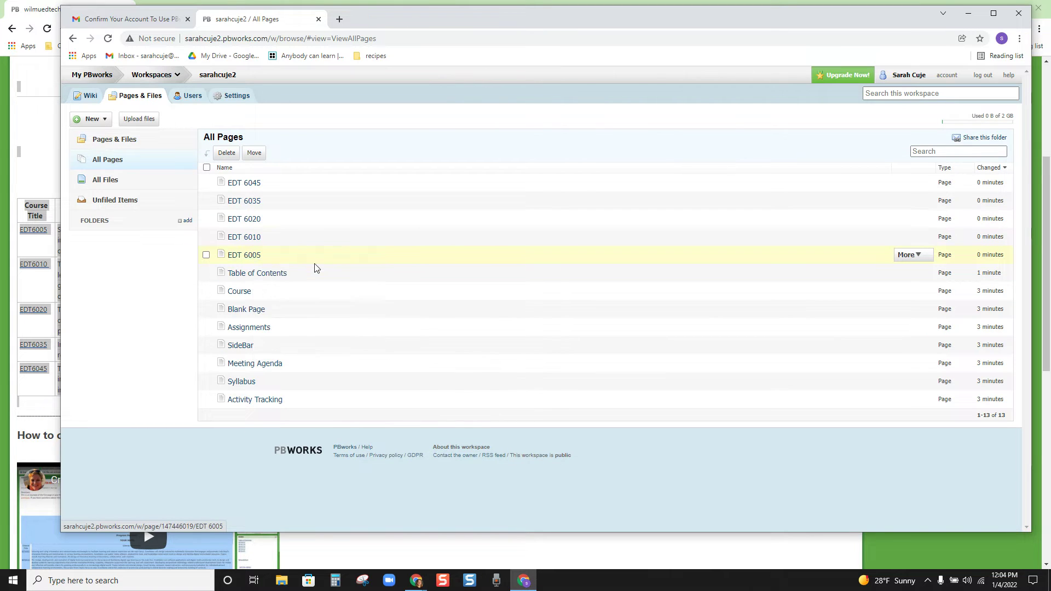
right_click(258, 243)
click(290, 248)
right_click(238, 223)
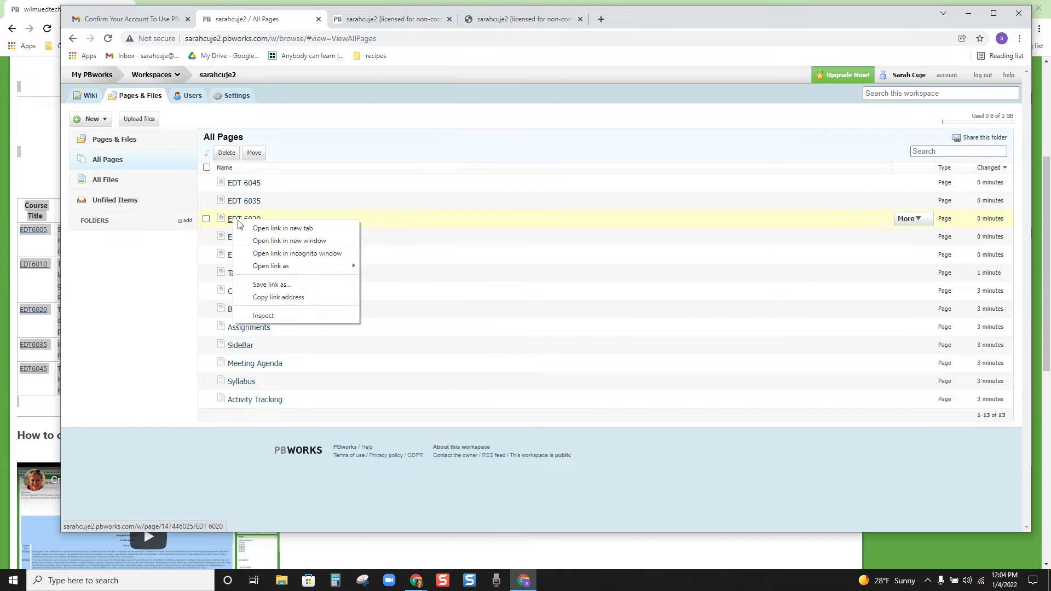
click(282, 228)
right_click(253, 201)
click(295, 208)
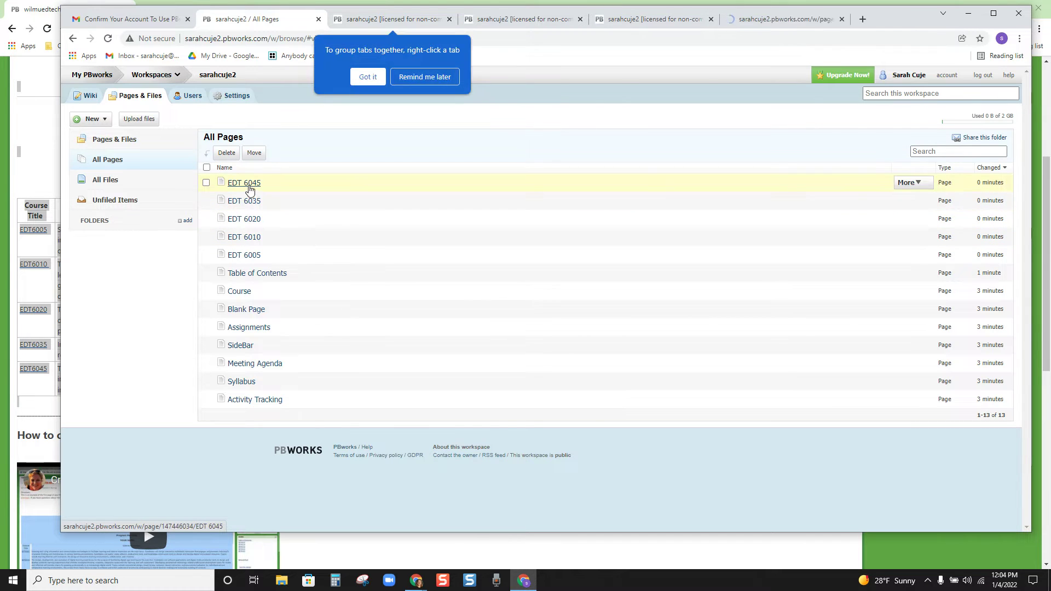
right_click(249, 189)
click(279, 193)
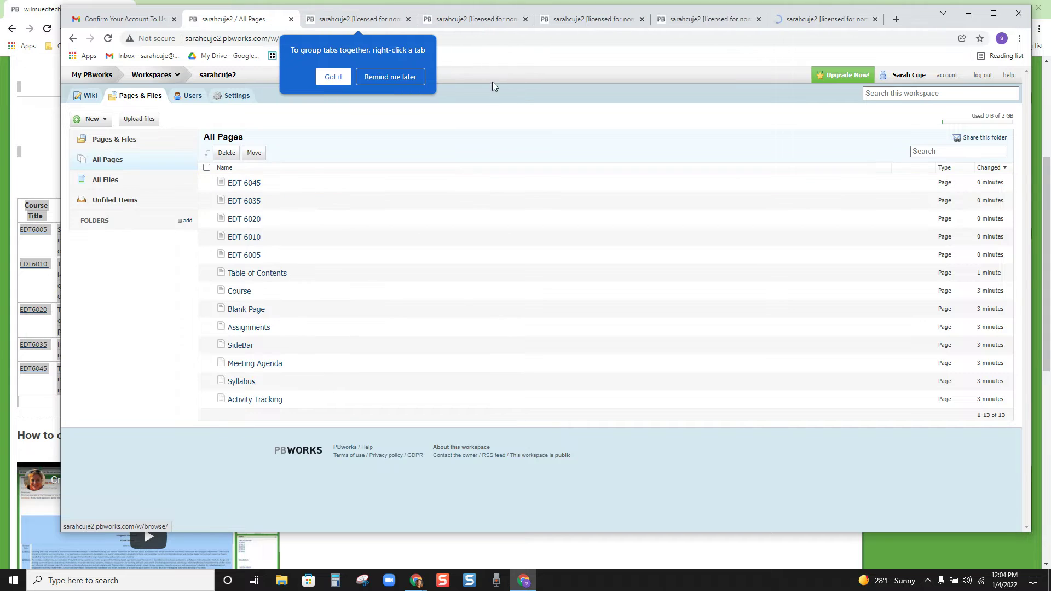
Step: Dismiss the tab tip, close the Gmail tab and switch to the EDT 6005 page
click(413, 80)
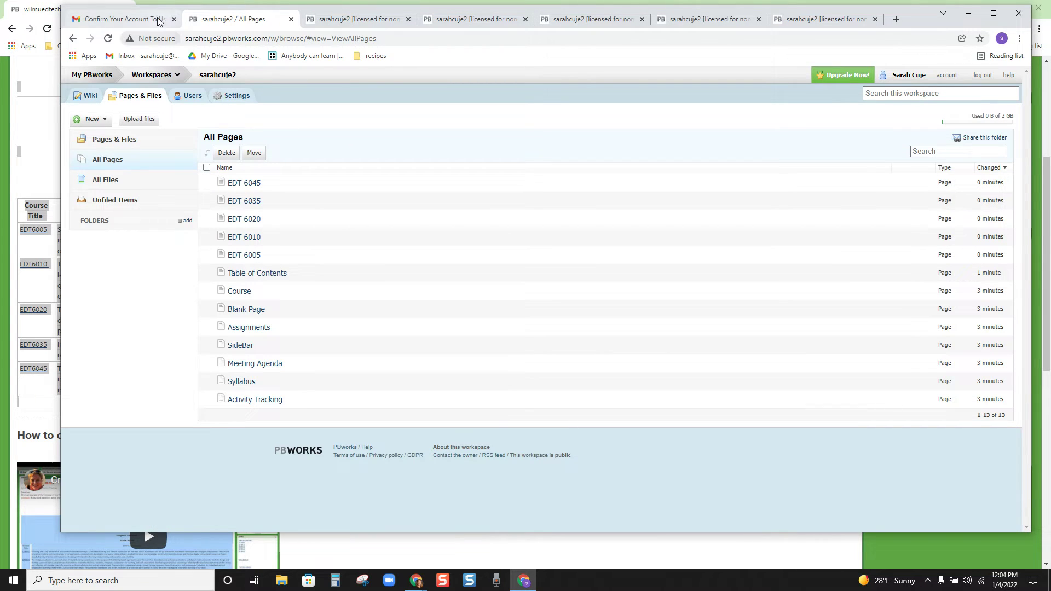
click(174, 19)
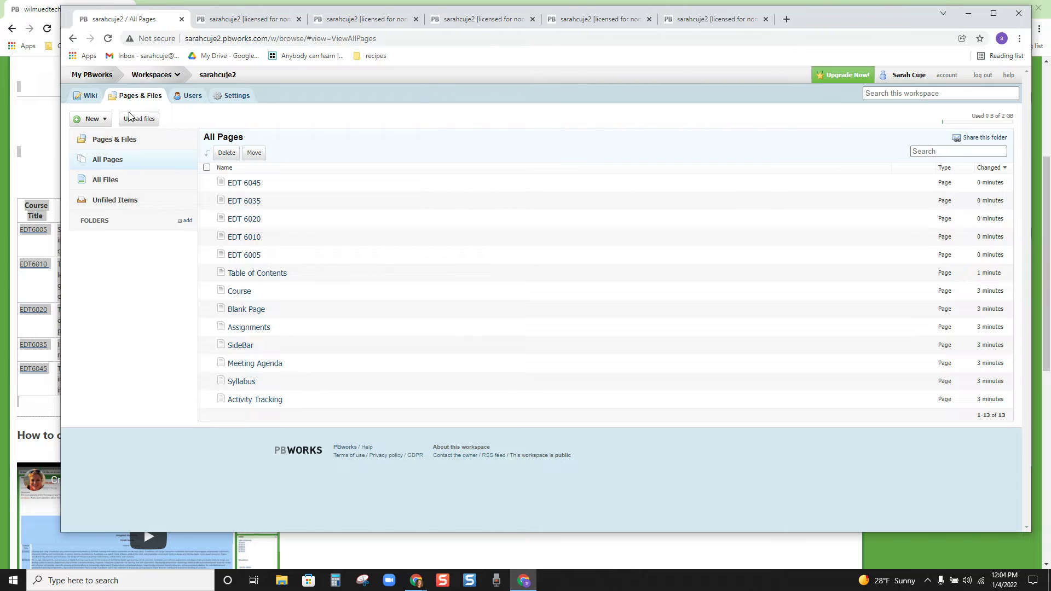
click(244, 21)
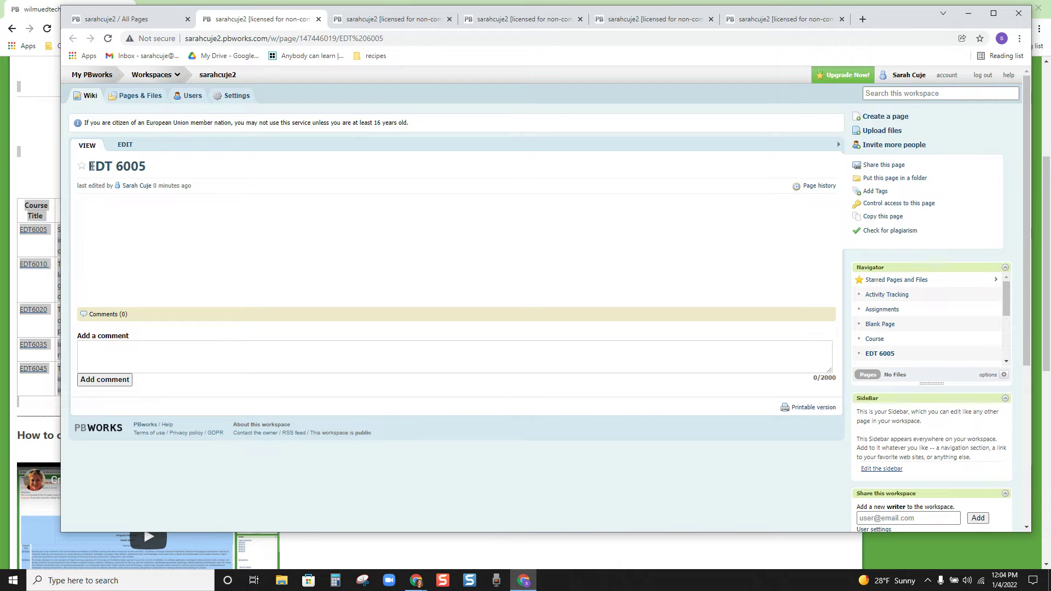
drag(92, 165, 158, 171)
click(197, 171)
Step: Open the example portfolio's EDT6005 page and select its course content for copying
click(36, 168)
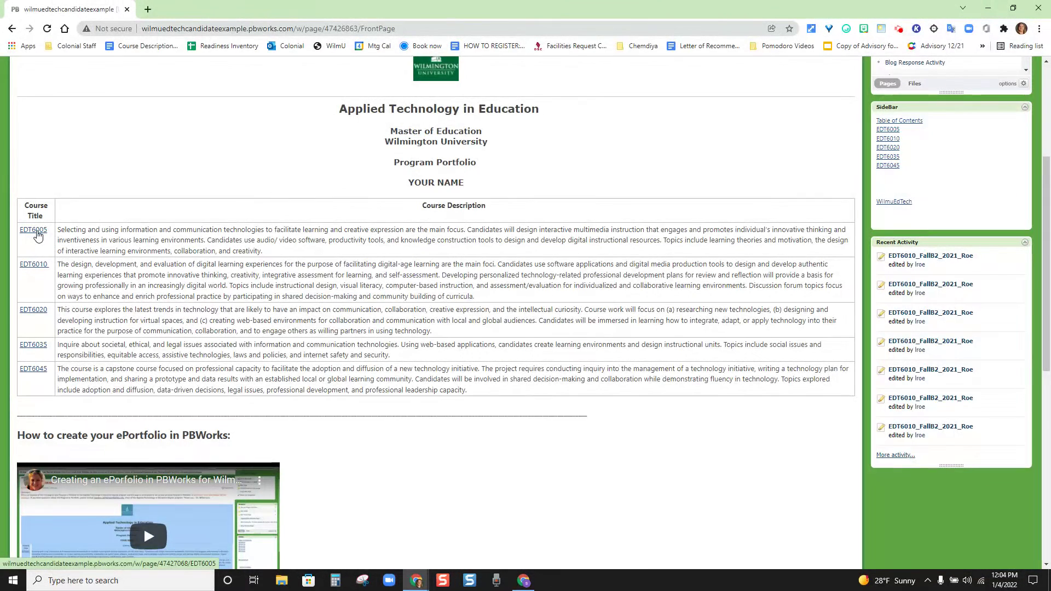
scroll(47, 237, up, 1)
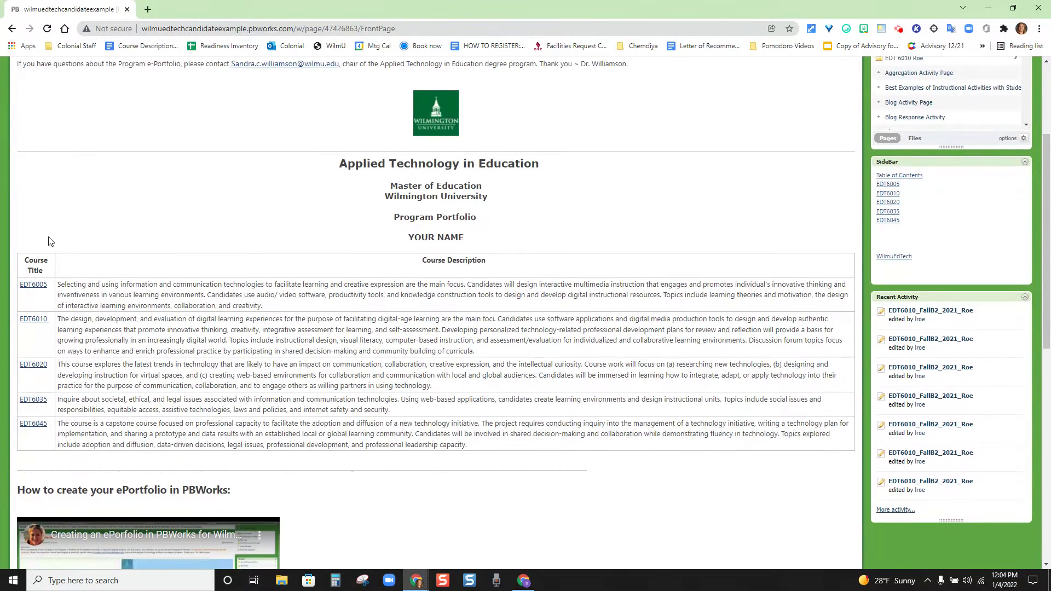
click(34, 285)
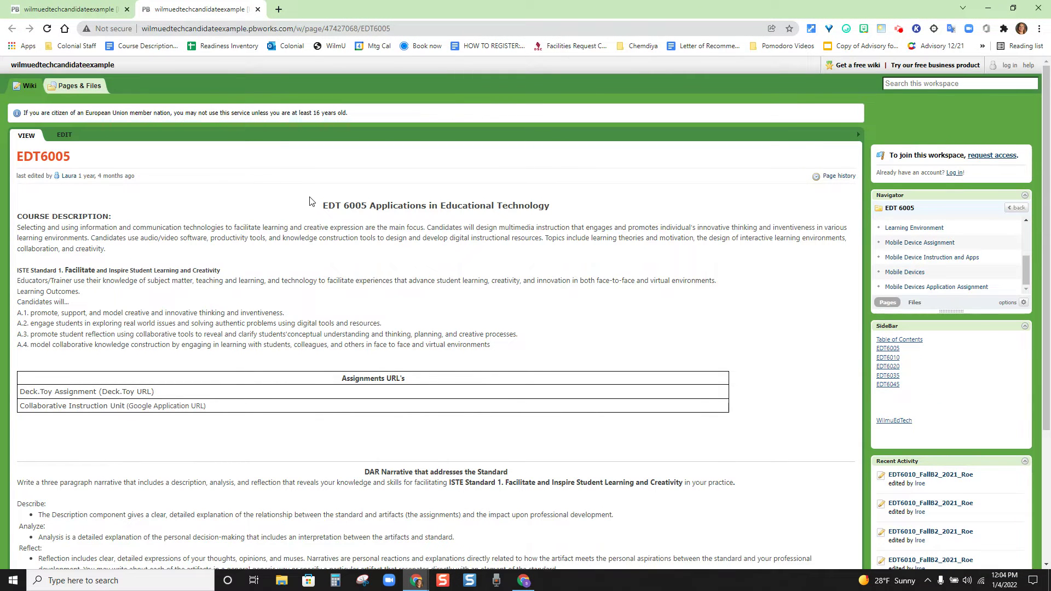
drag(309, 202, 497, 478)
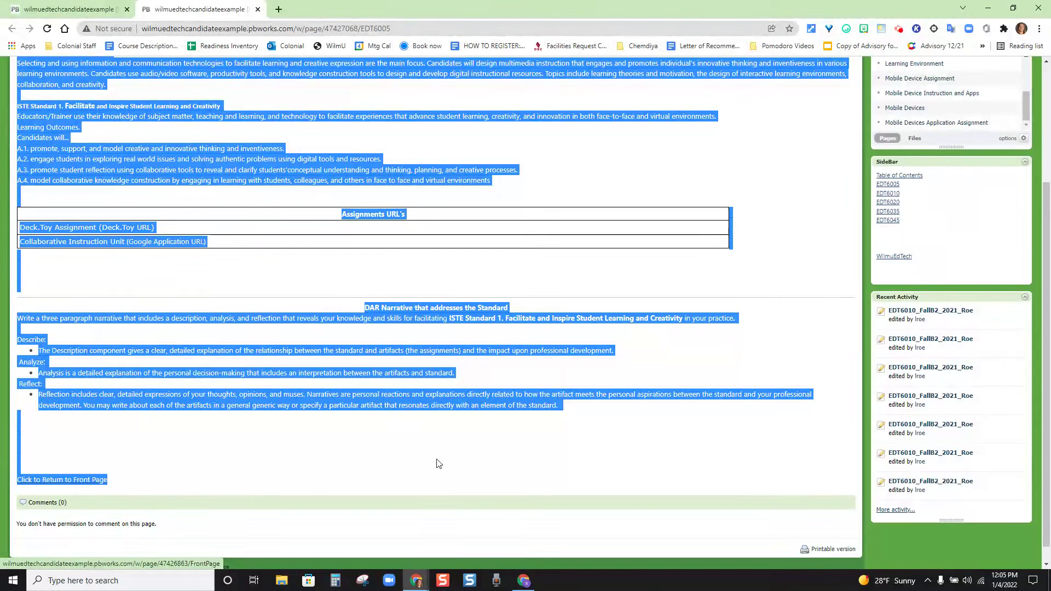
Step: Back in your own wiki, open EDT 6005 for editing and review the pasted course content
mouse_move(526, 585)
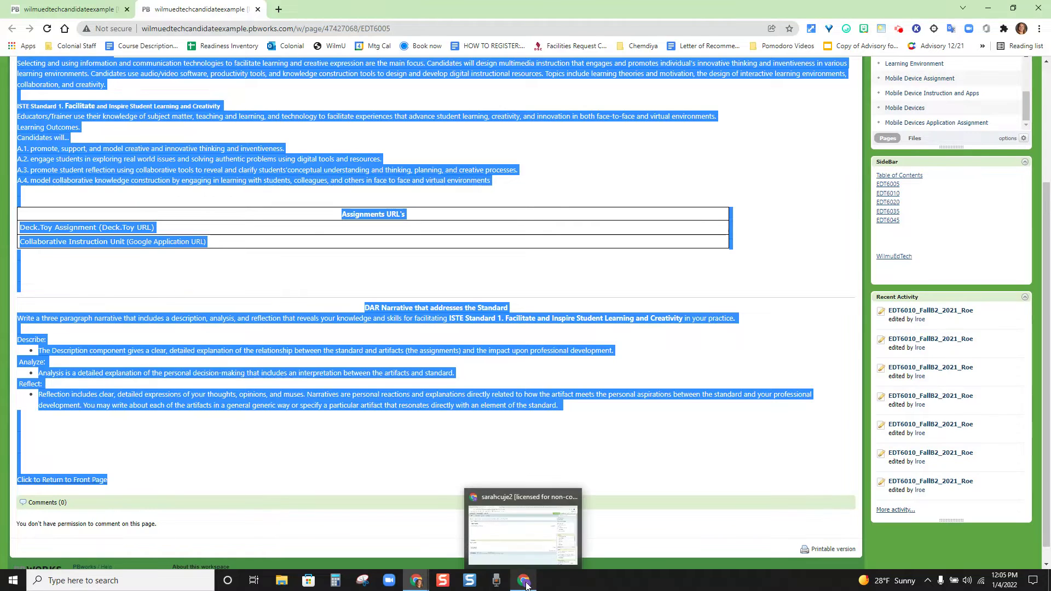
click(524, 519)
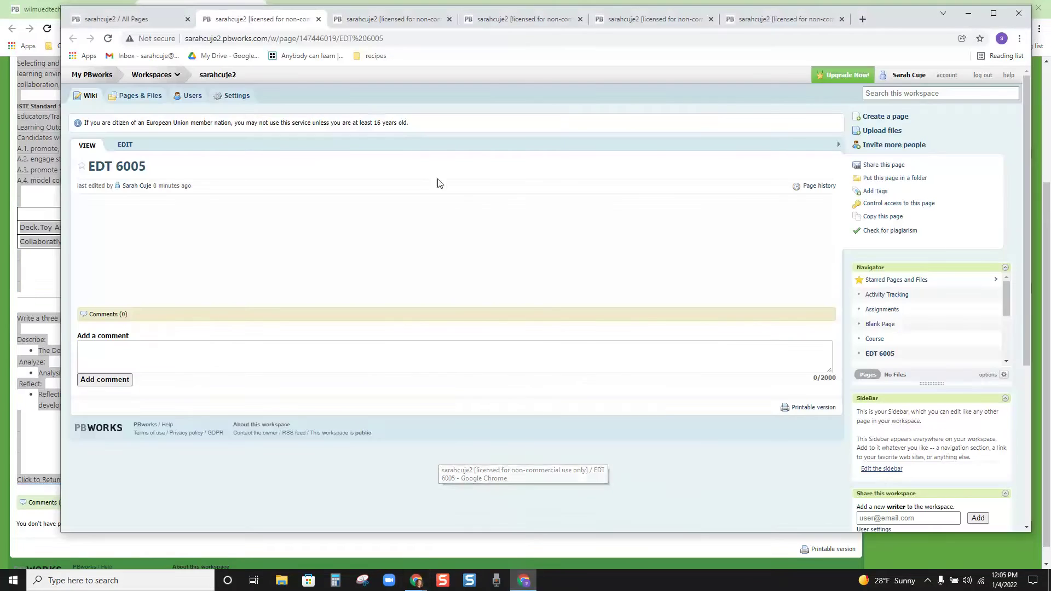
click(125, 146)
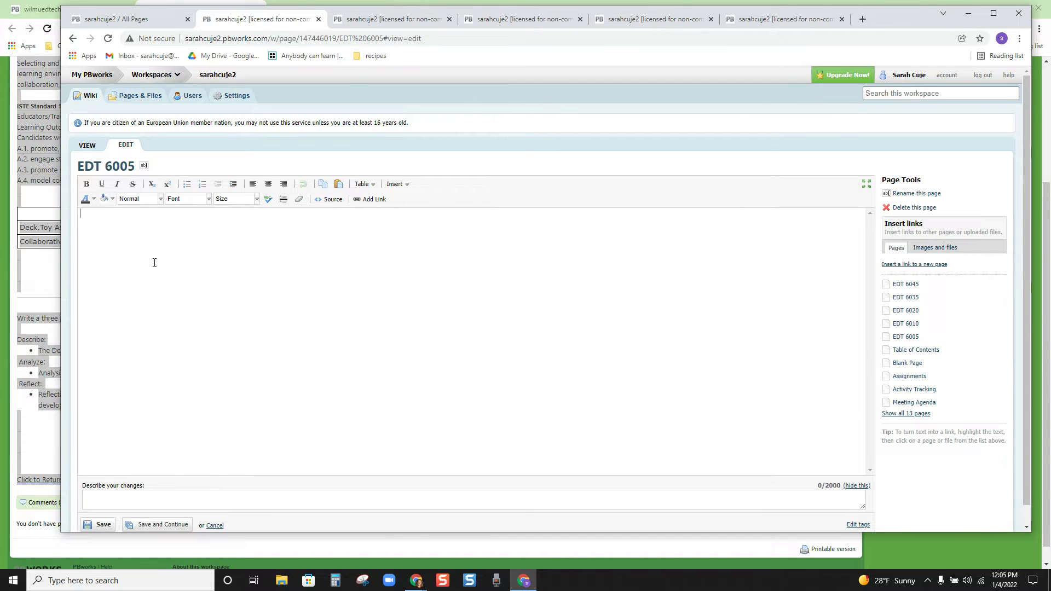
scroll(376, 290, down, 1)
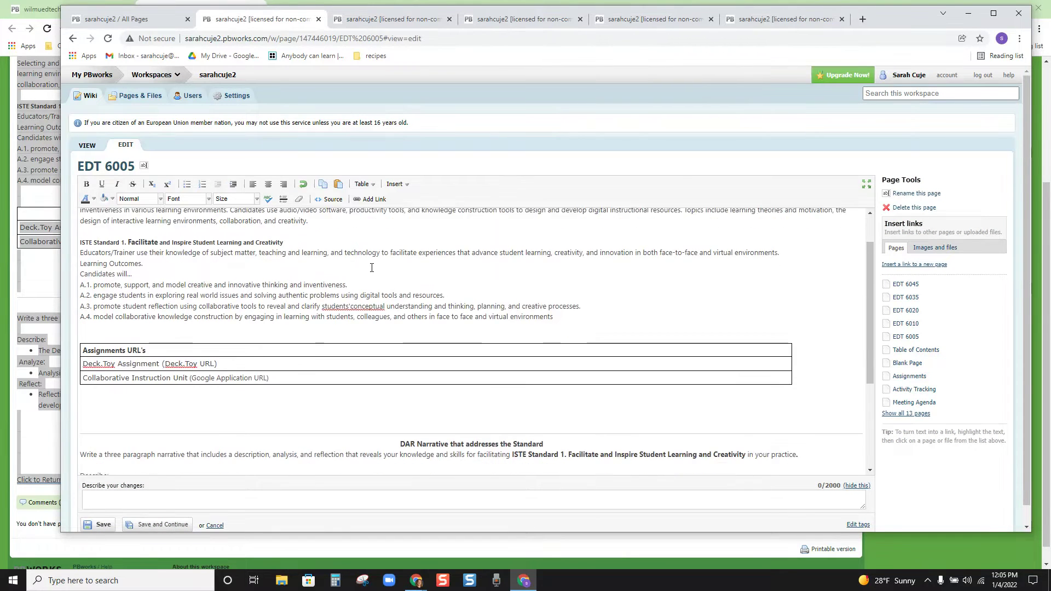
scroll(371, 267, up, 1)
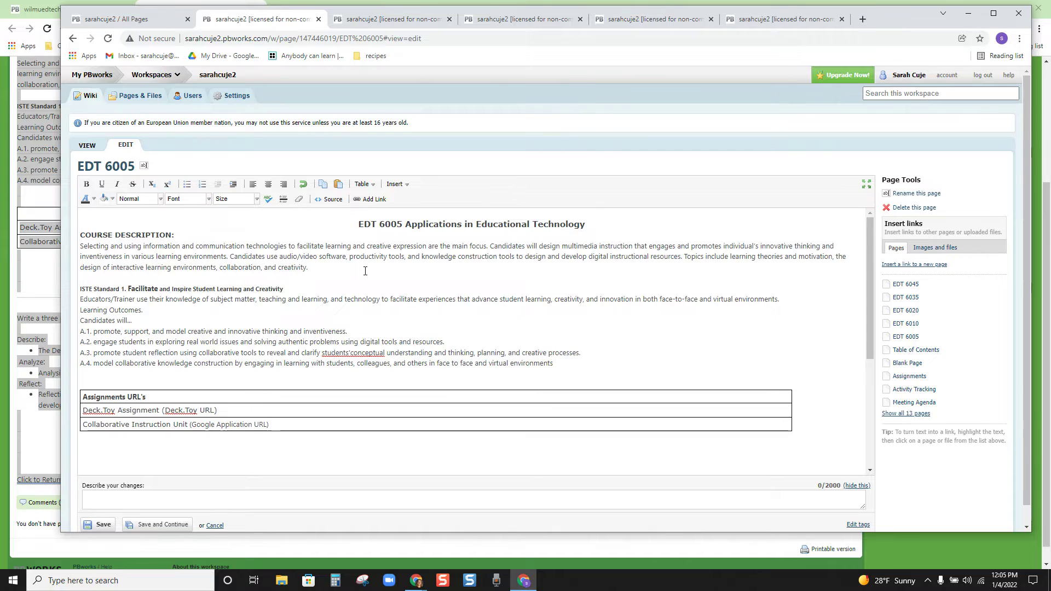
scroll(364, 272, down, 3)
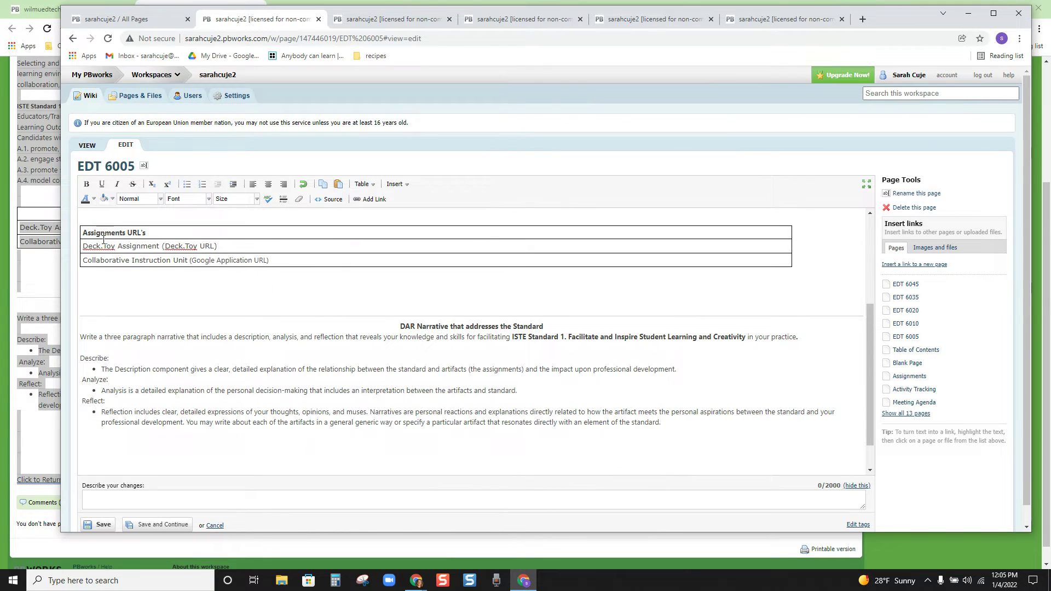
scroll(190, 306, down, 3)
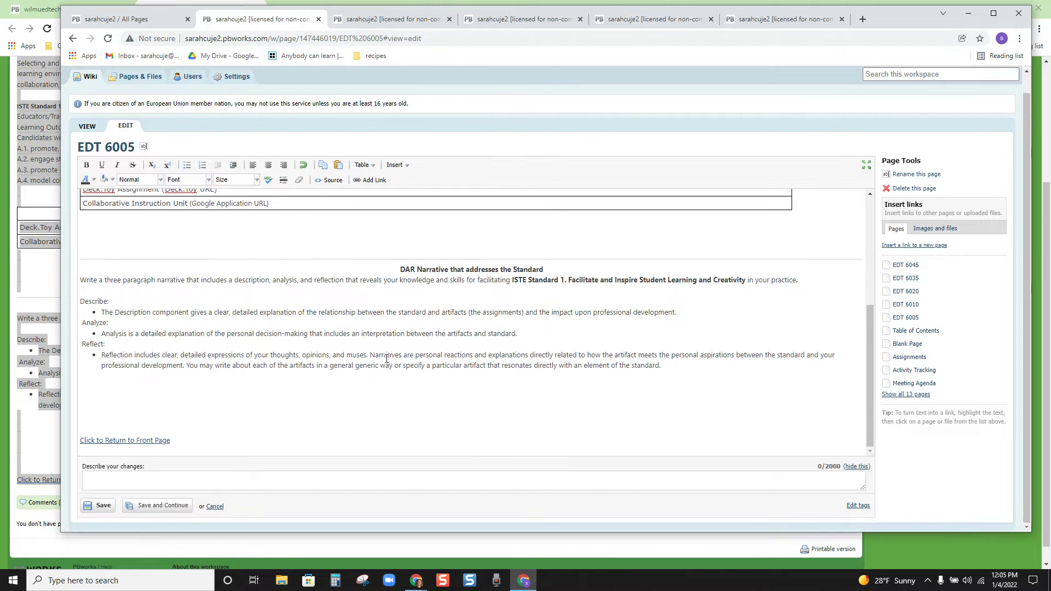
Step: Remove the front-page link from the Click to Return to Front Page text
click(153, 441)
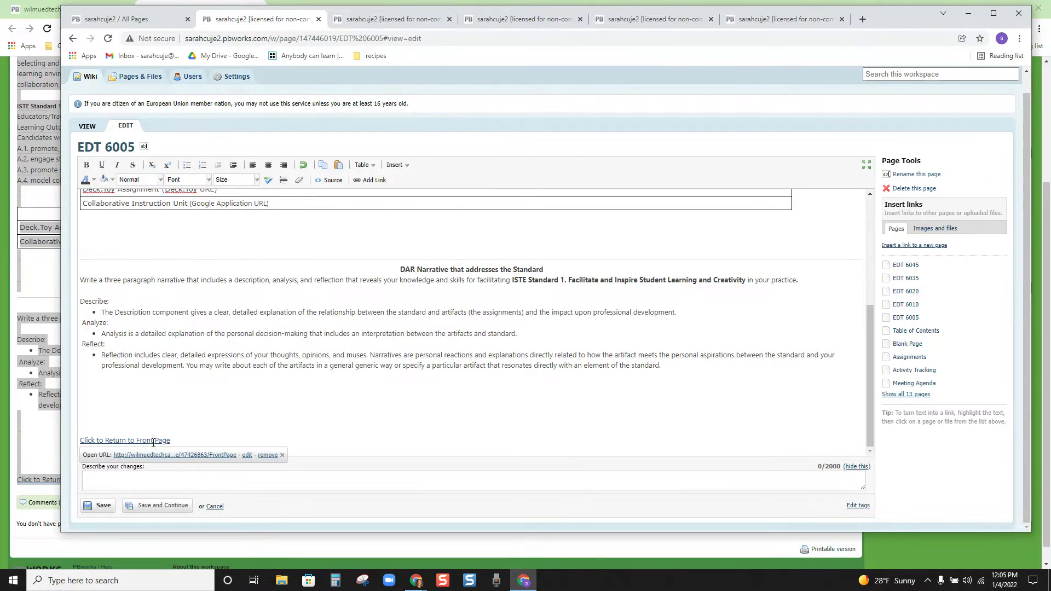
click(258, 455)
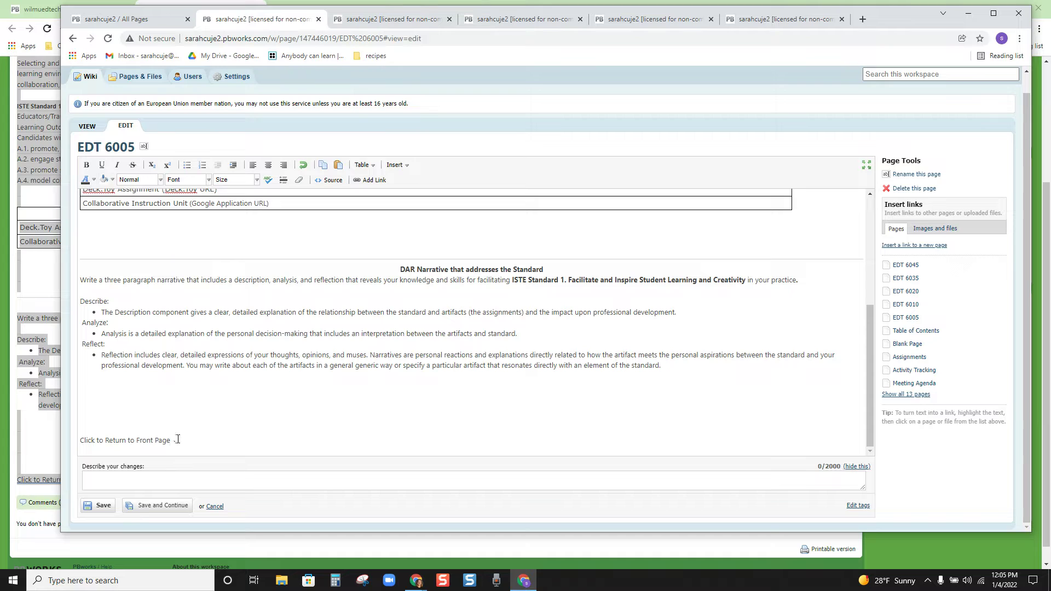
drag(178, 439, 79, 440)
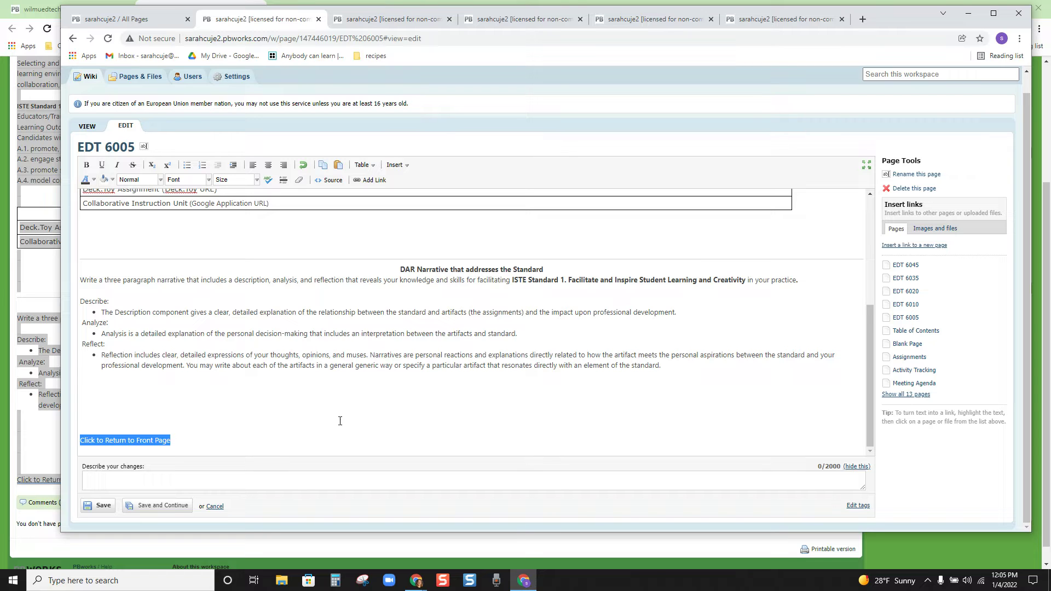
click(299, 431)
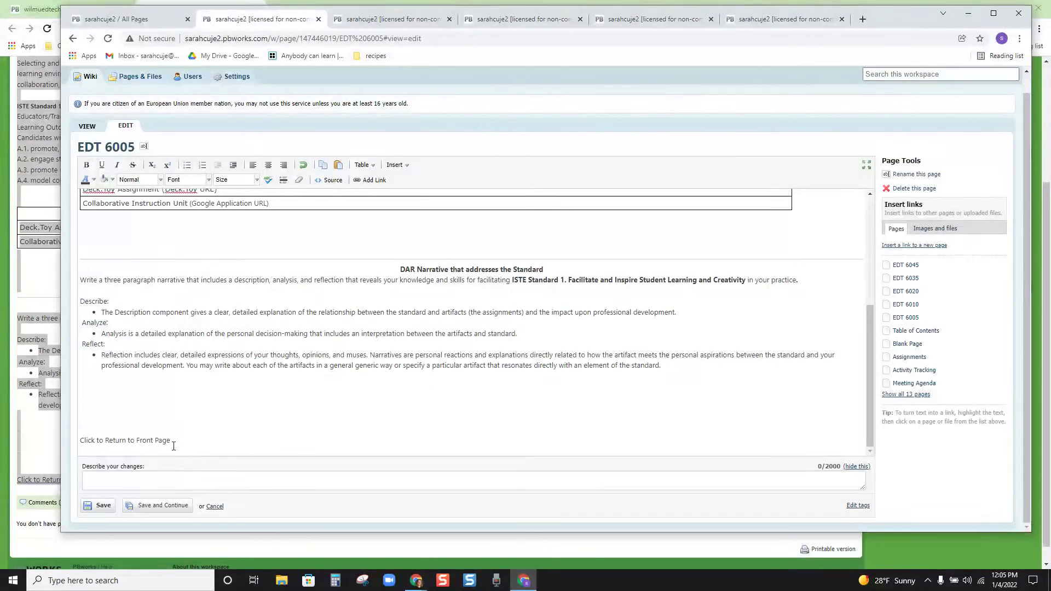
Step: Link the Click to Return to Front Page text to Table of Contents and save
drag(172, 440, 52, 440)
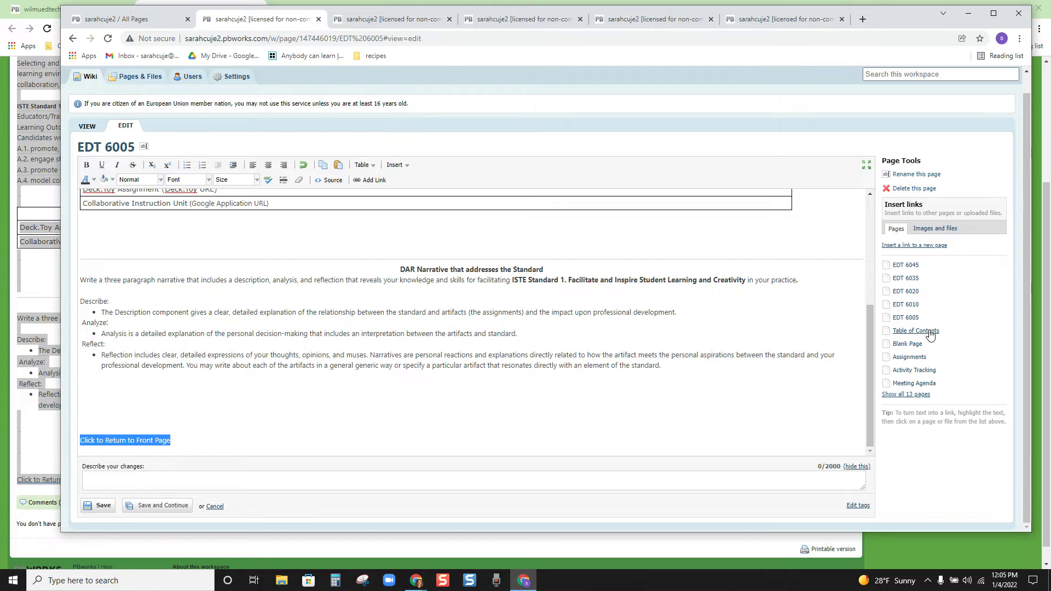
click(930, 332)
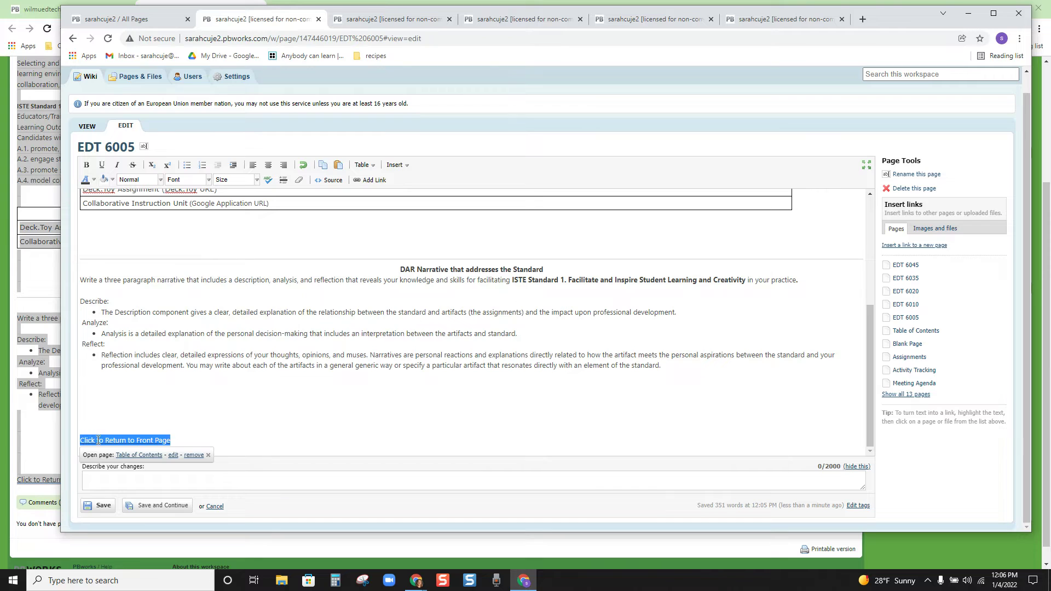
click(136, 440)
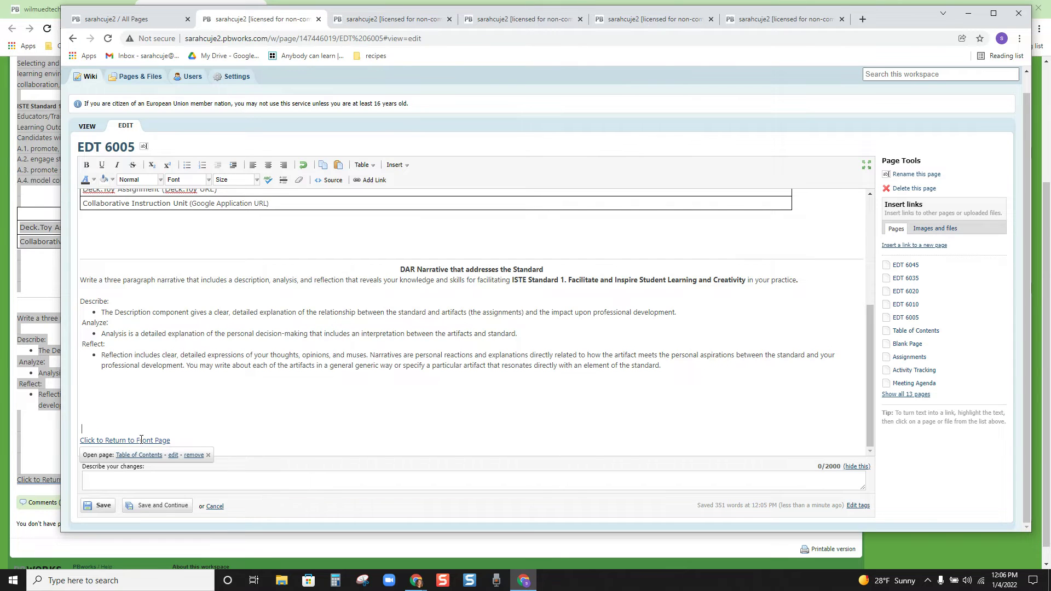
key(Up)
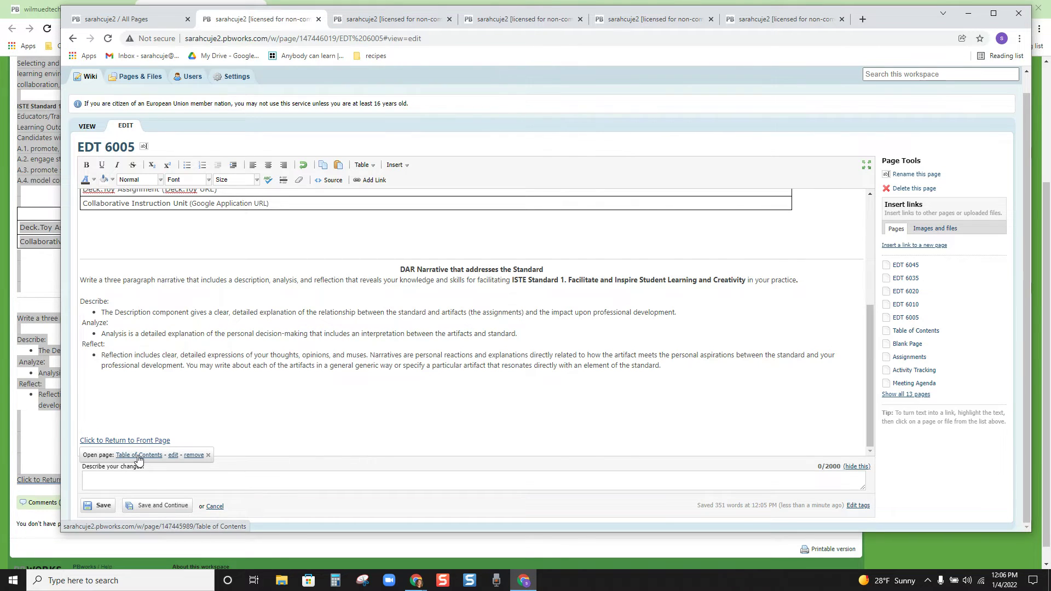
click(104, 506)
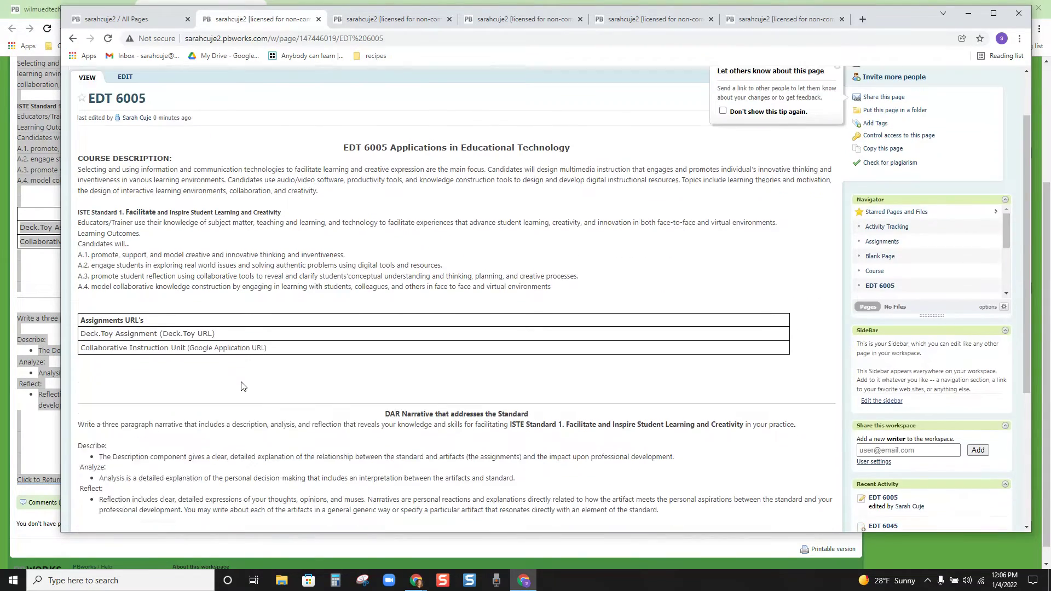
scroll(236, 383, down, 5)
click(122, 369)
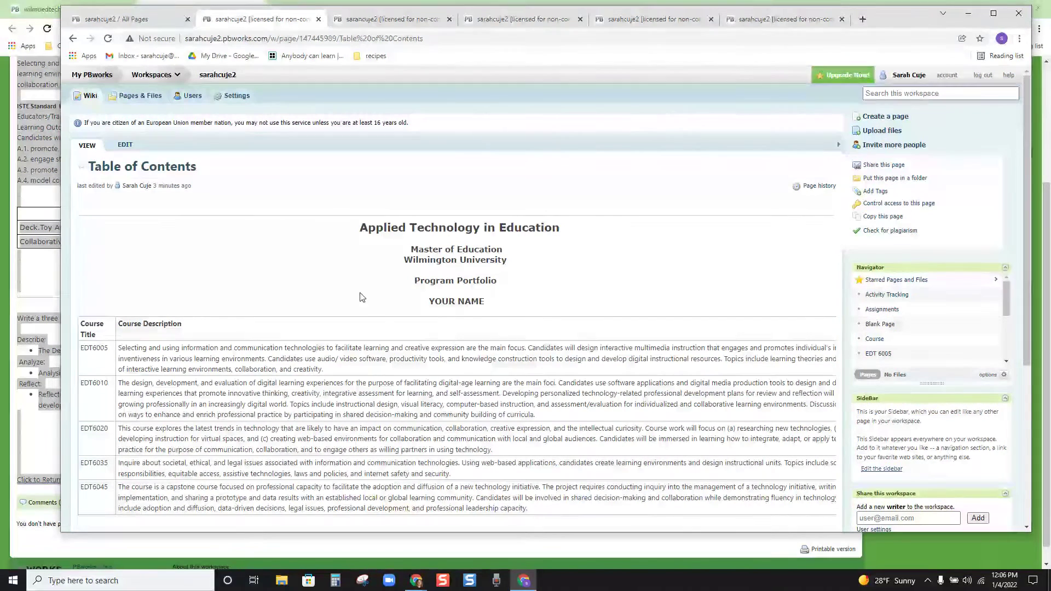
drag(494, 307, 427, 303)
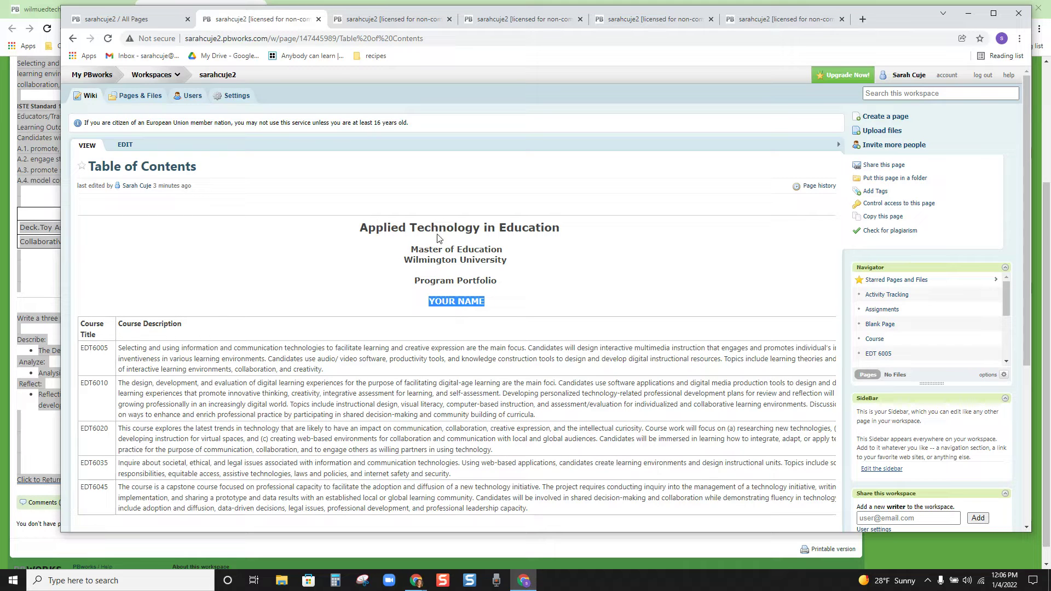
click(460, 282)
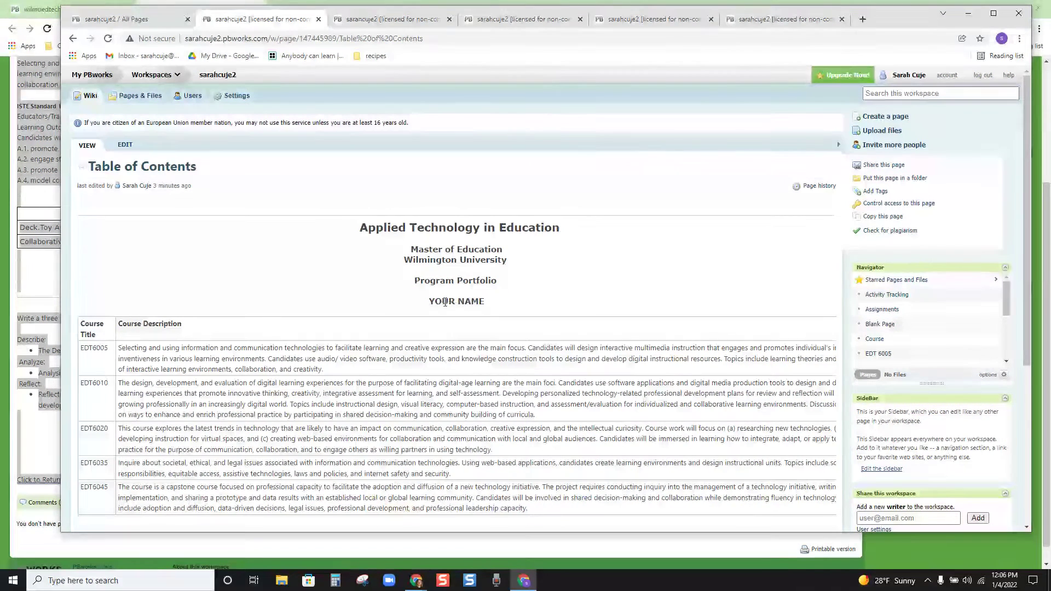
drag(486, 302, 422, 301)
click(425, 303)
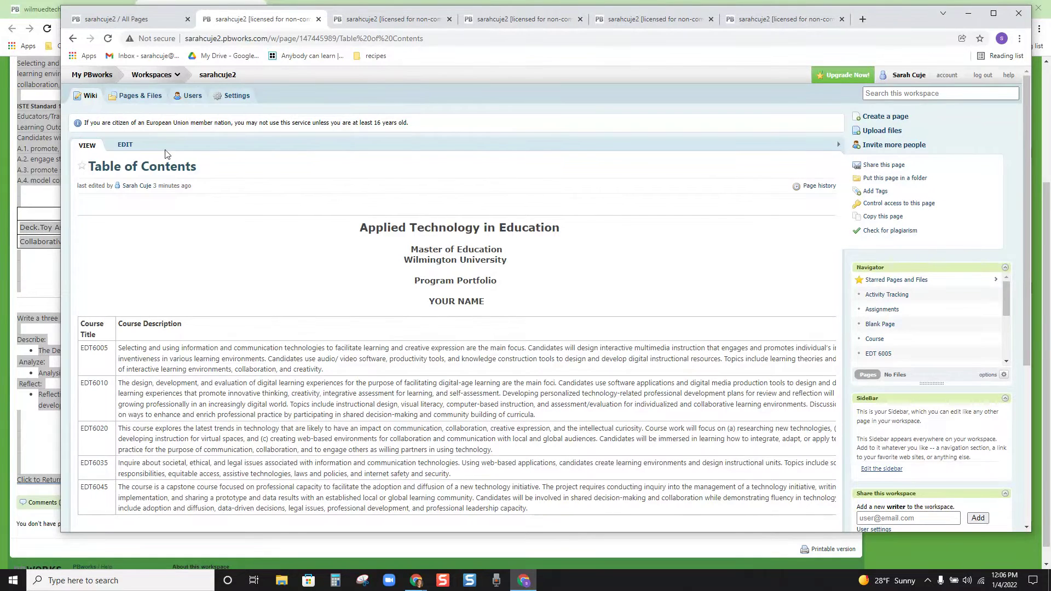
Step: Replace YOUR NAME in the Table of Contents heading with the author's name
click(126, 146)
drag(505, 312, 444, 311)
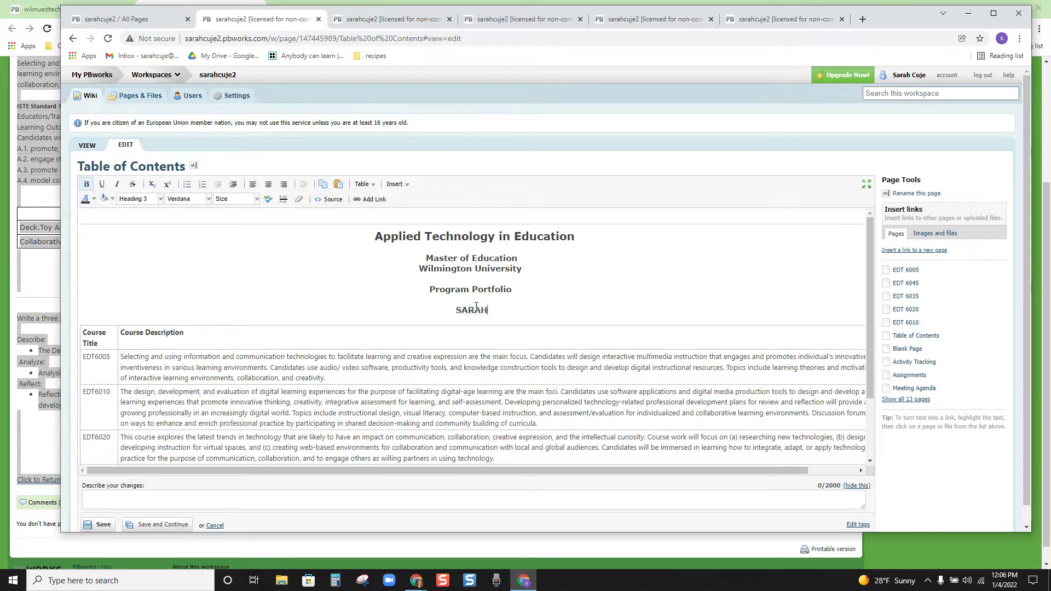
scroll(340, 319, down, 1)
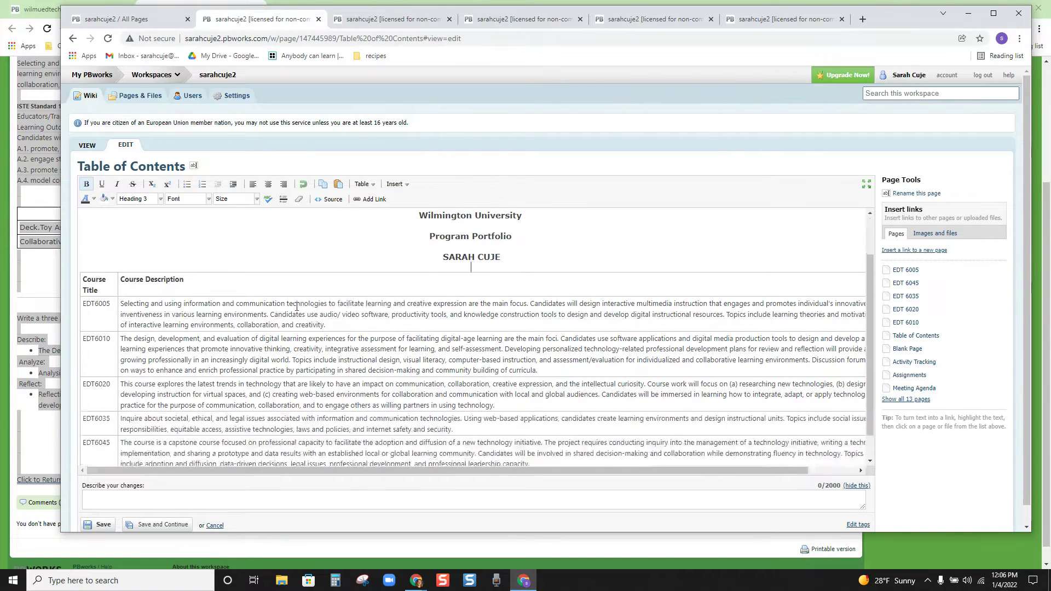
scroll(292, 310, down, 1)
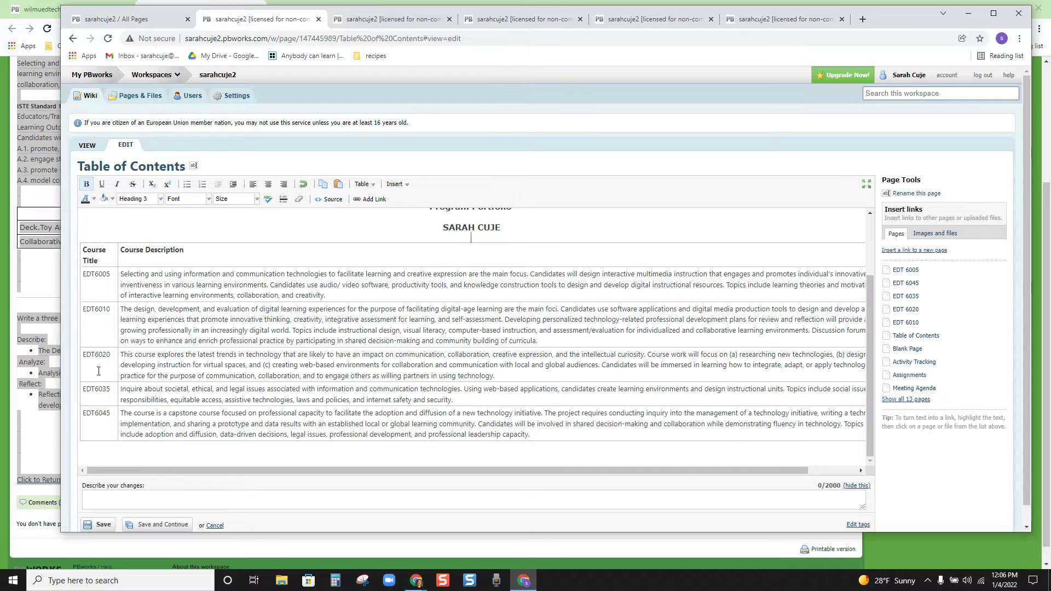
Step: Link course codes EDT6005, EDT6010 and EDT6020 to their matching course pages
drag(111, 276, 84, 275)
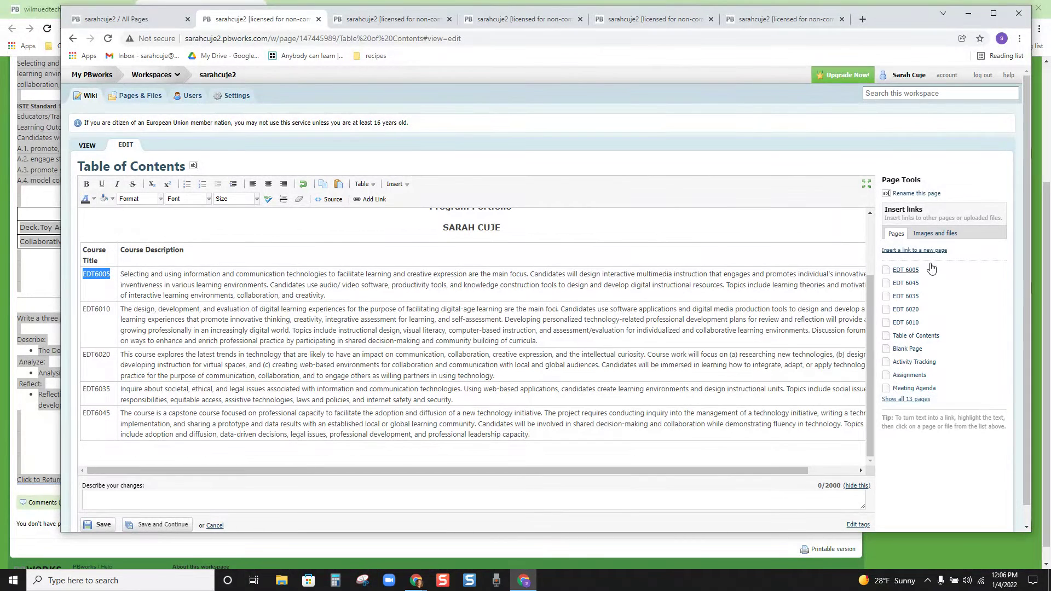
click(910, 271)
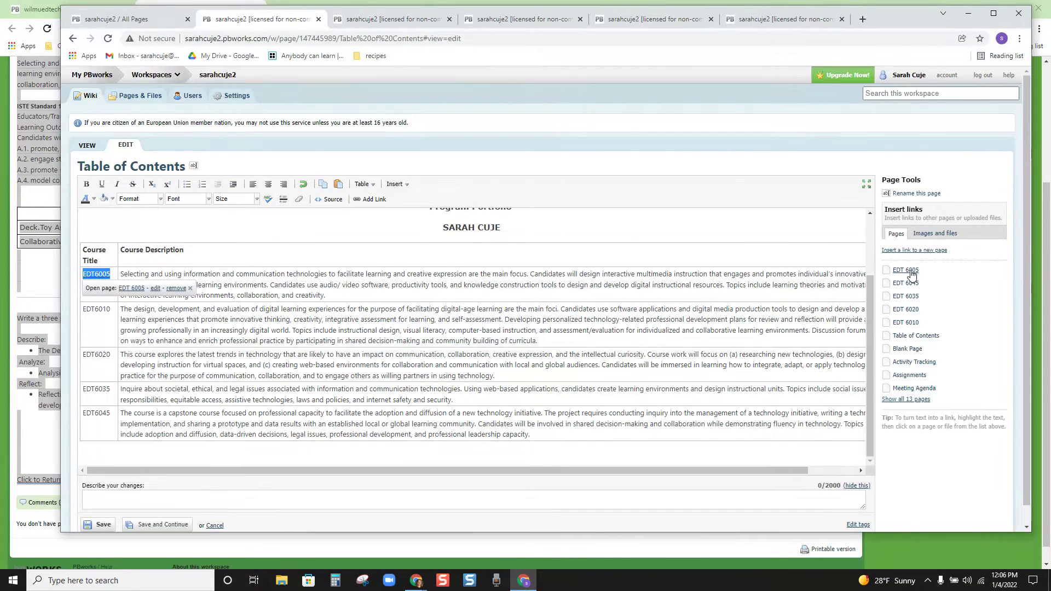
drag(109, 314, 83, 310)
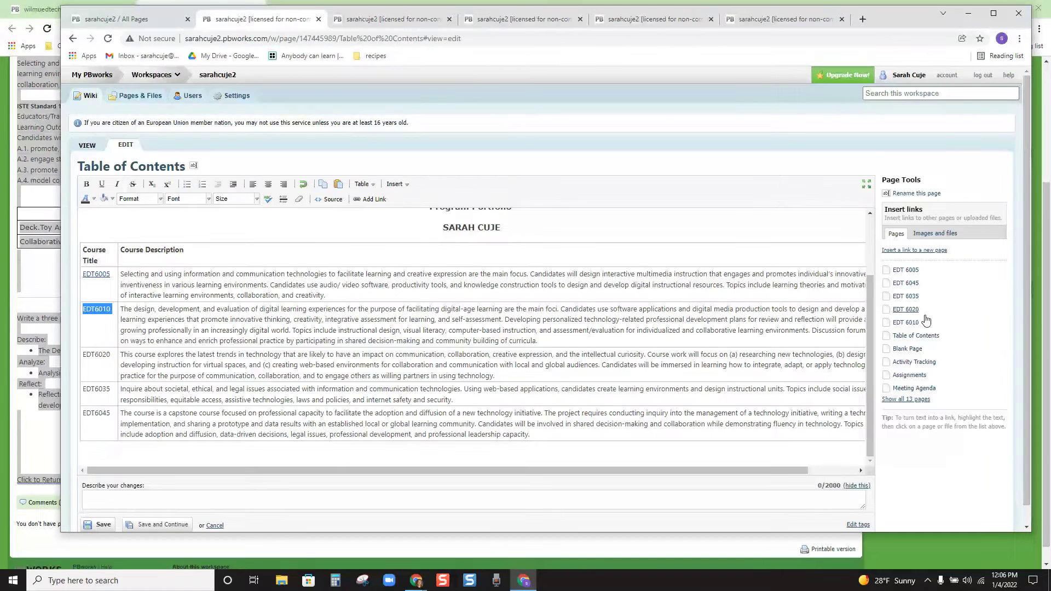
click(906, 323)
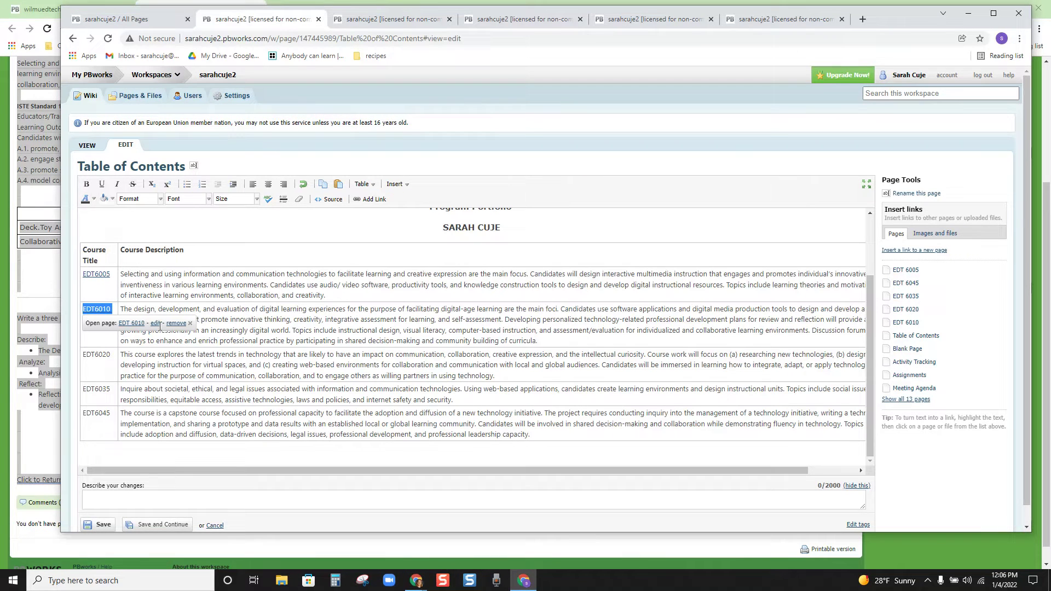
click(111, 362)
drag(112, 358, 82, 356)
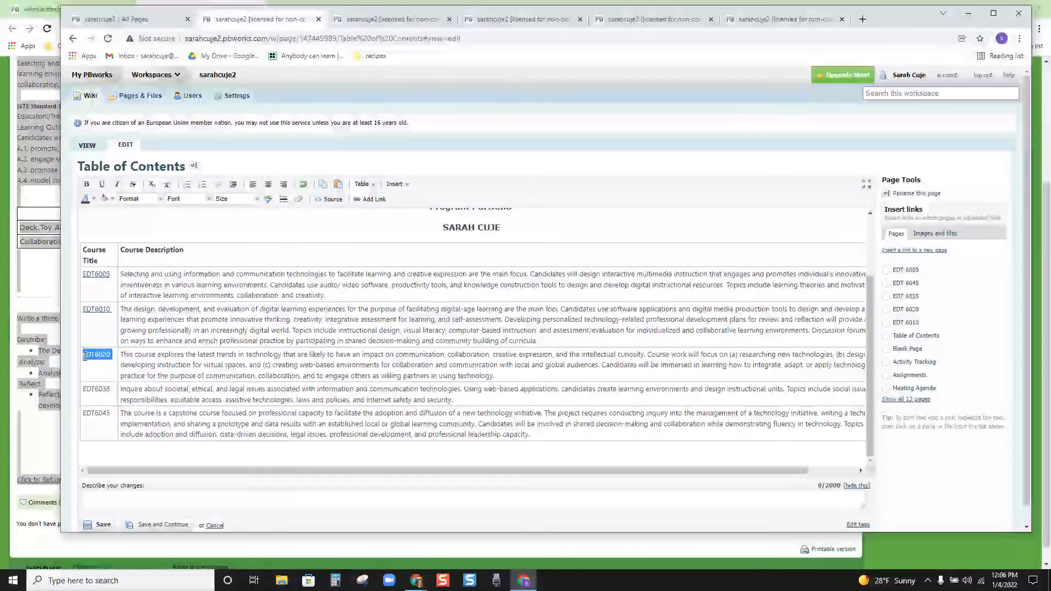
click(909, 310)
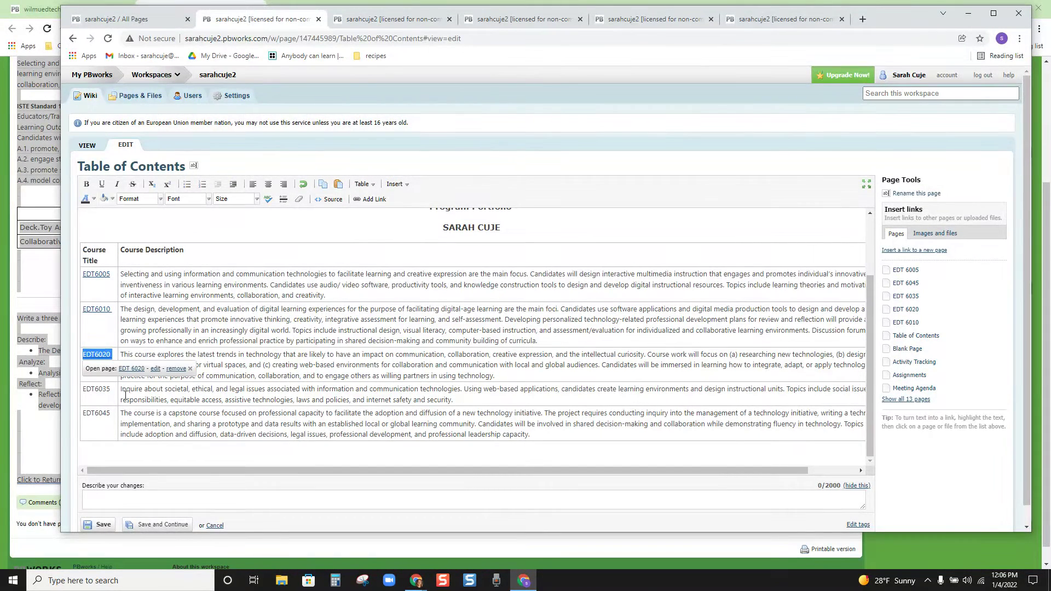
Step: Link EDT6035 and EDT6045 to their course pages and save the Table of Contents
drag(113, 391, 82, 390)
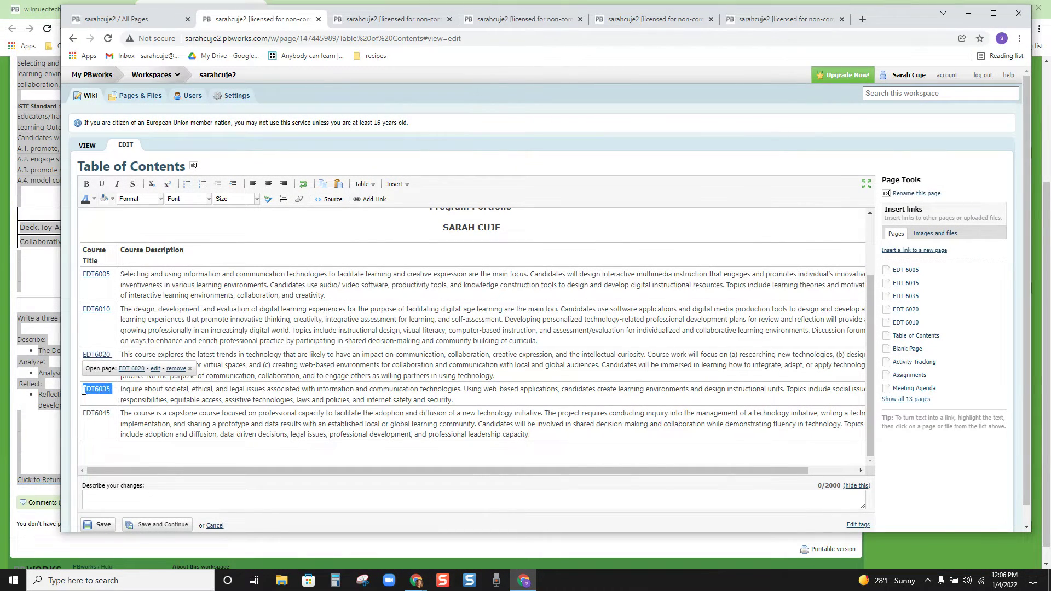
click(908, 297)
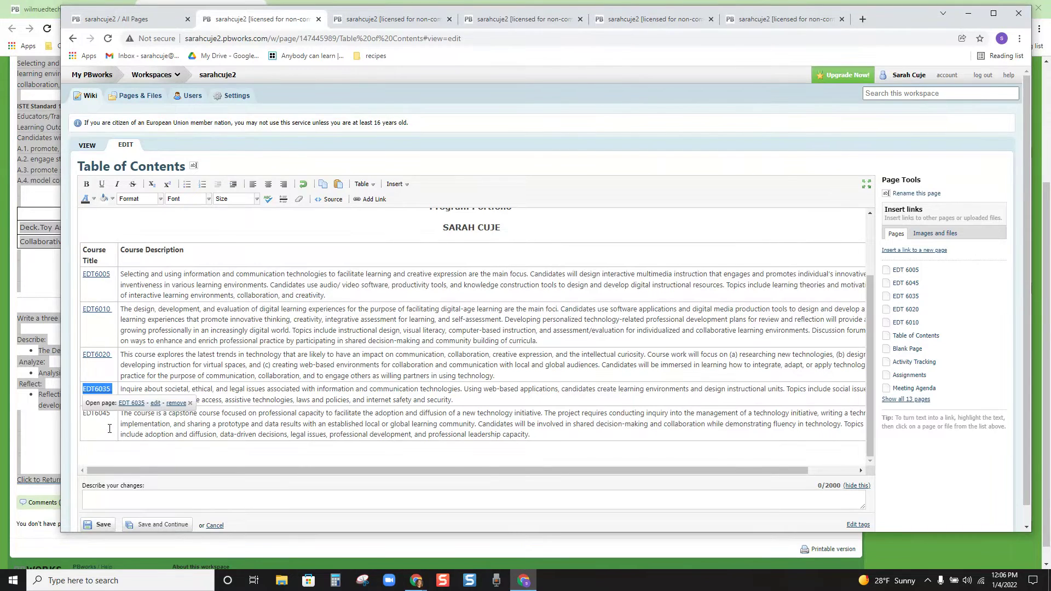
drag(112, 414, 86, 417)
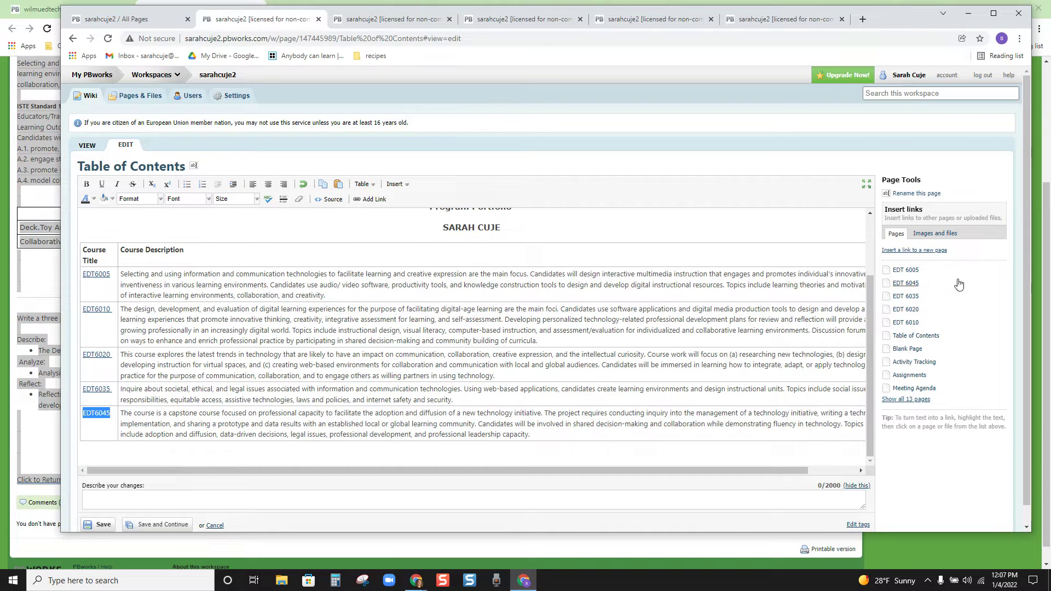
click(907, 283)
click(159, 523)
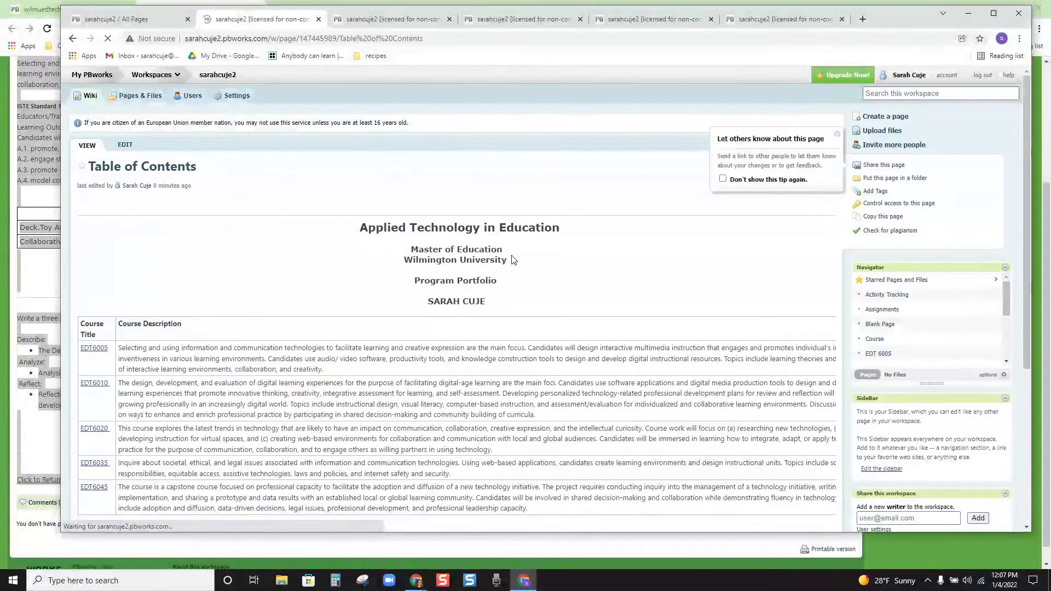
Step: Test the EDT6005 link and its Click to Return to Front Page link back
scroll(443, 279, down, 1)
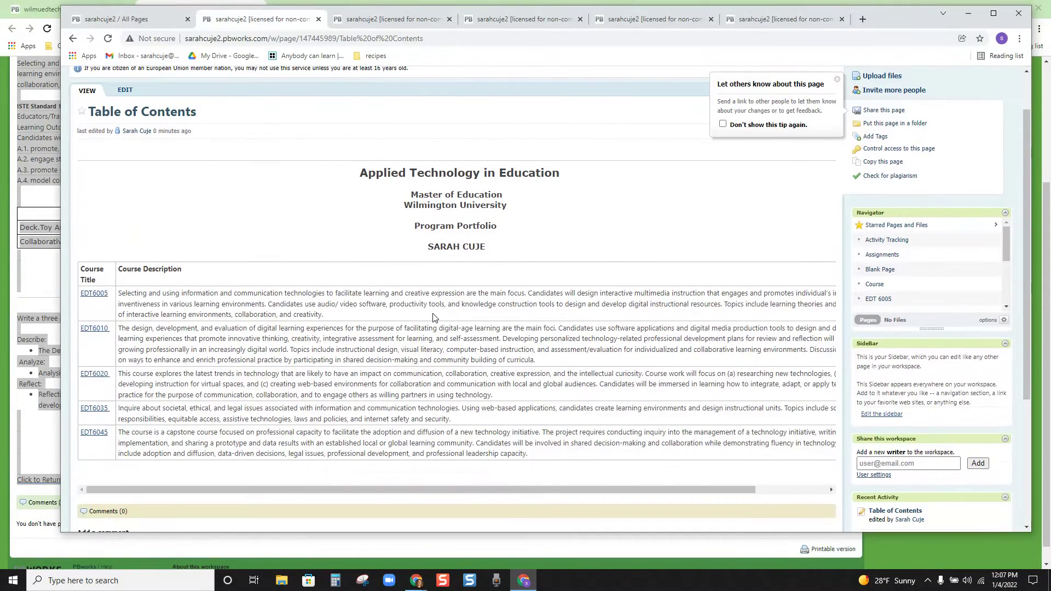
click(94, 294)
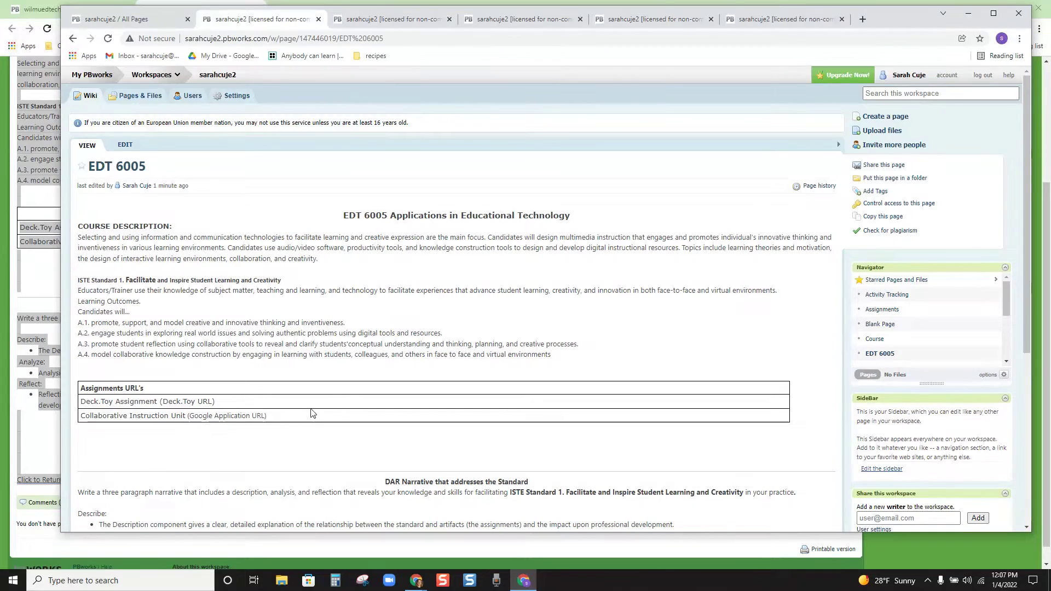
scroll(310, 413, down, 5)
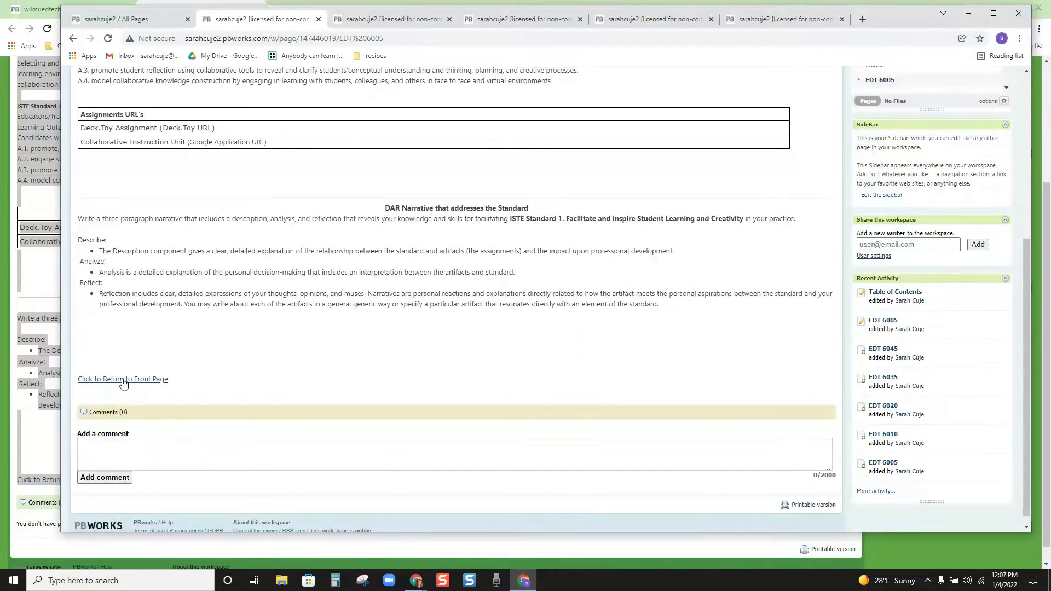
click(123, 380)
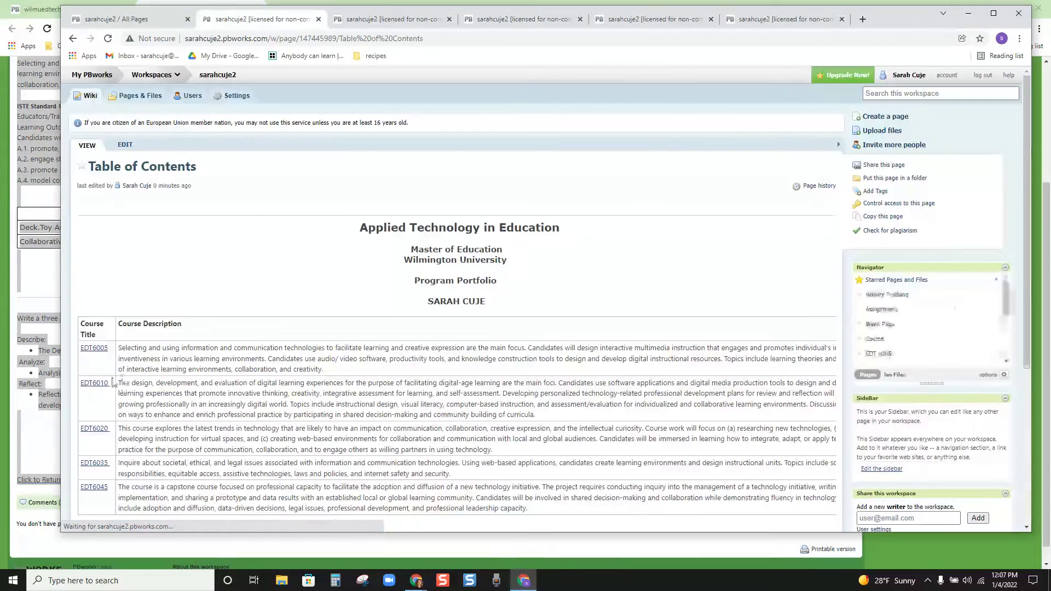
Step: Open EDT 6010 through its new link for editing, then switch to the EDT 6020 tab
click(87, 384)
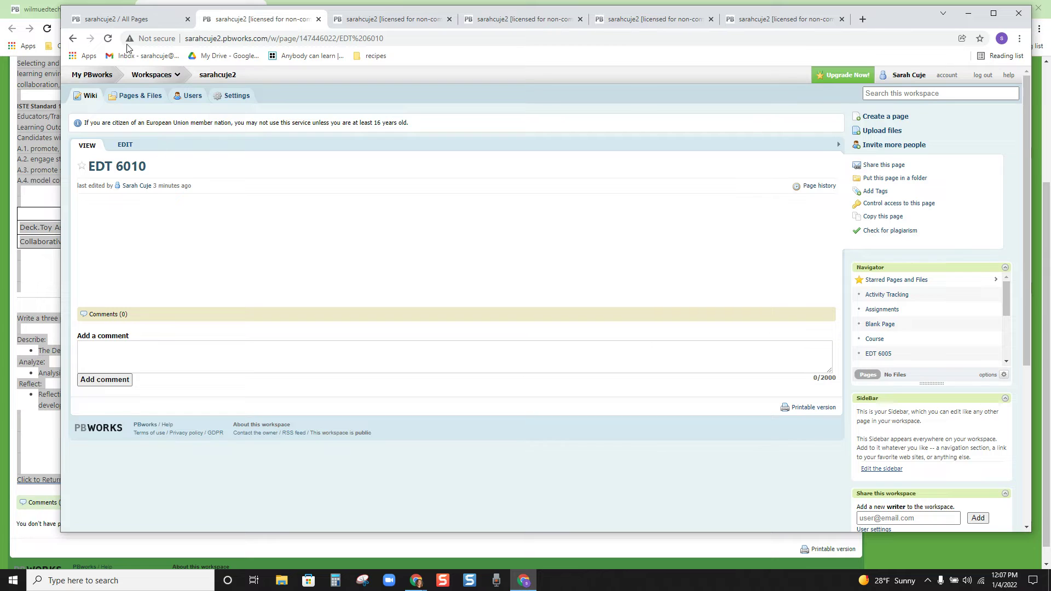
click(126, 145)
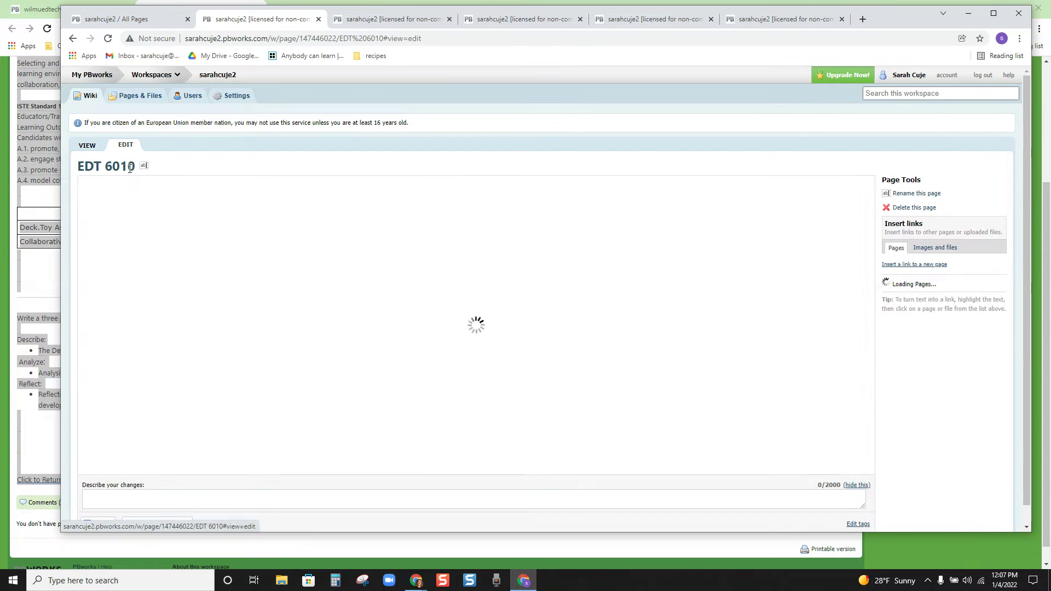
click(509, 21)
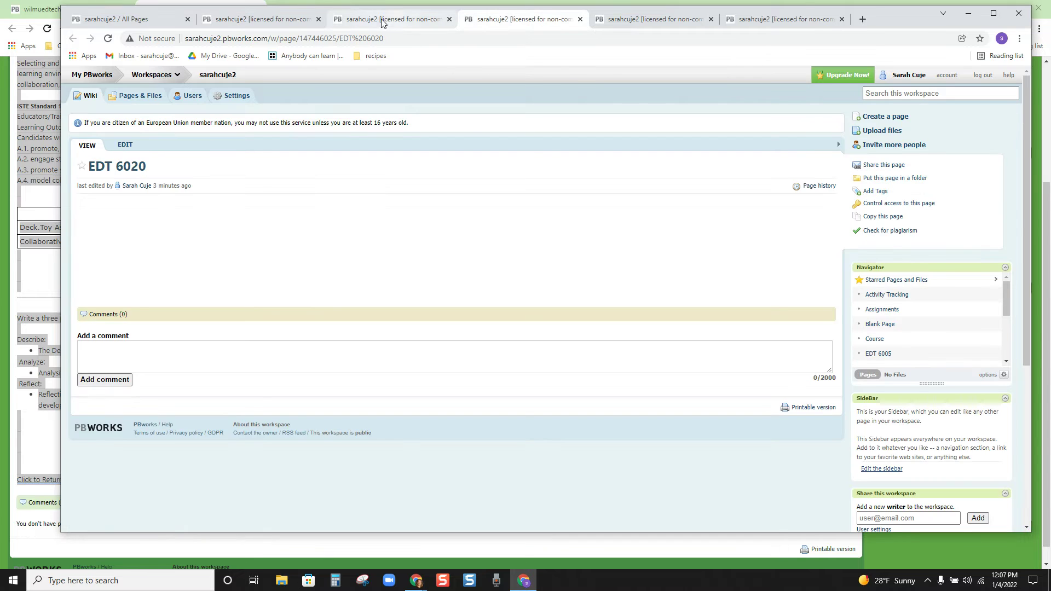
Step: In the example portfolio, open EDT6010 and select its ISTE Standard 2 content for copying
click(233, 19)
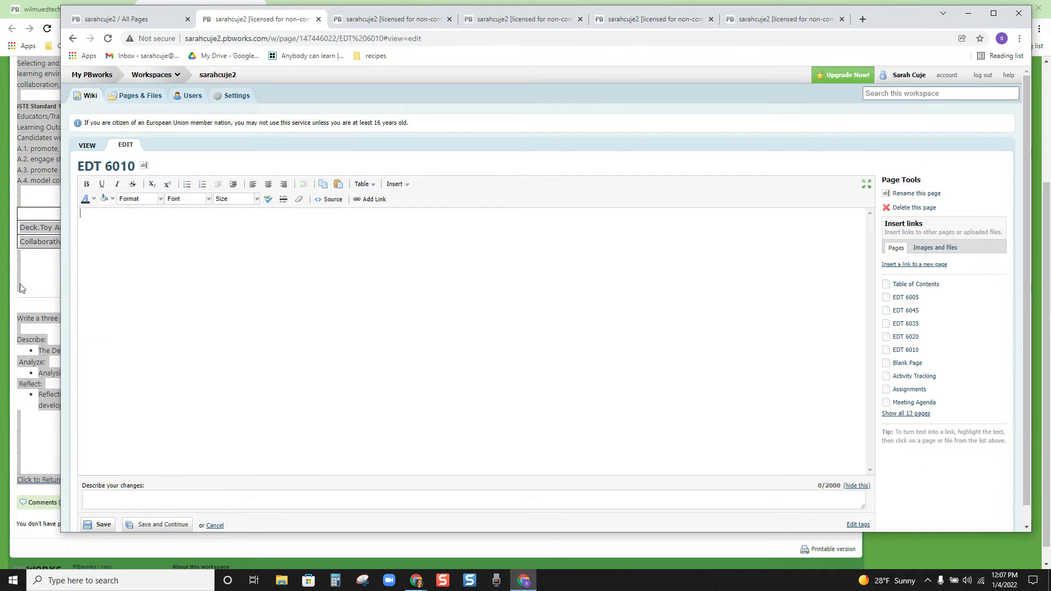
click(25, 287)
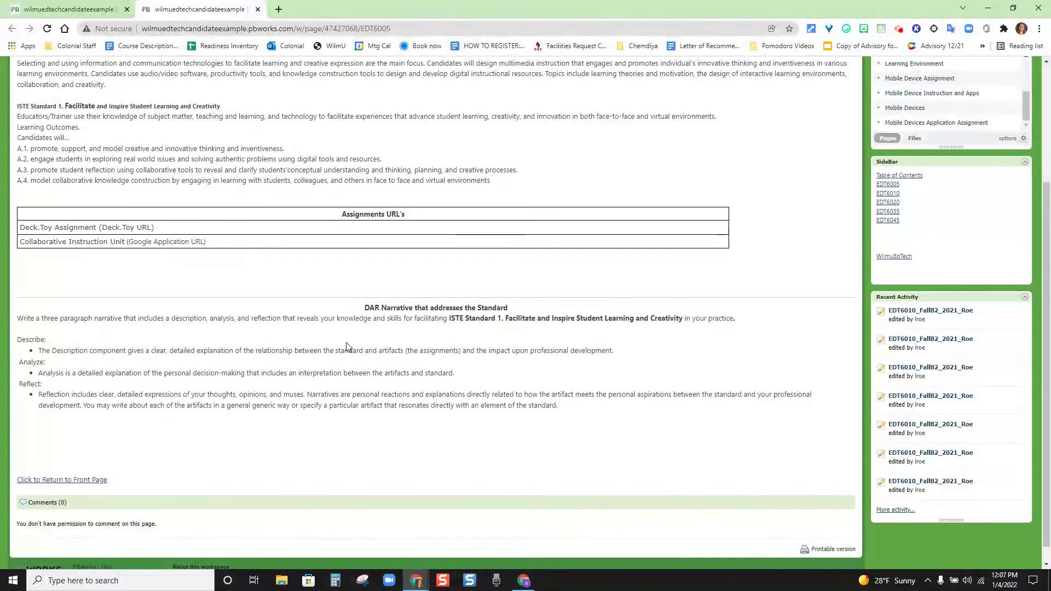
scroll(346, 346, up, 3)
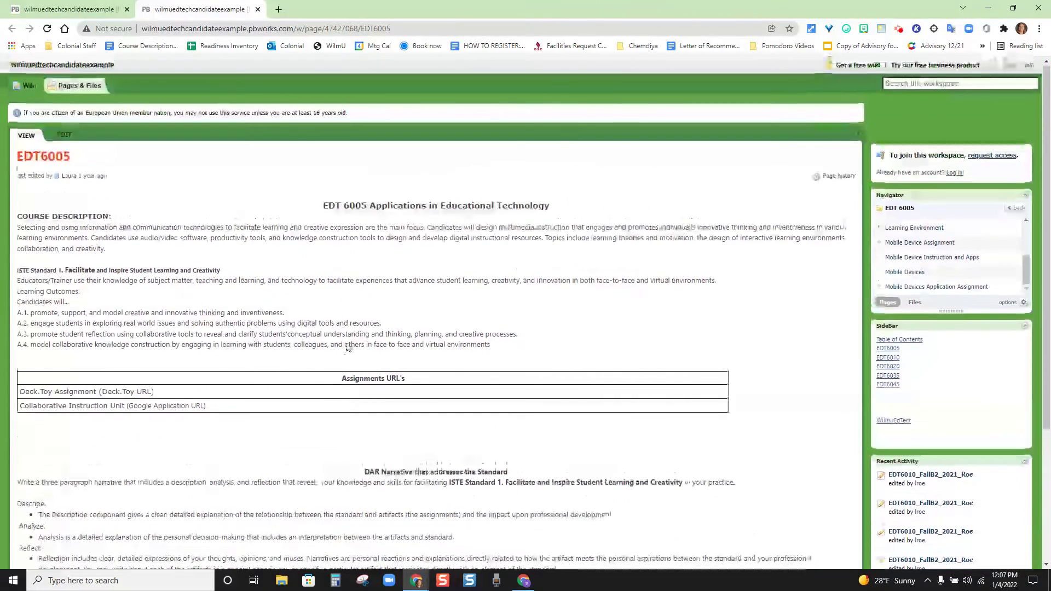
click(888, 358)
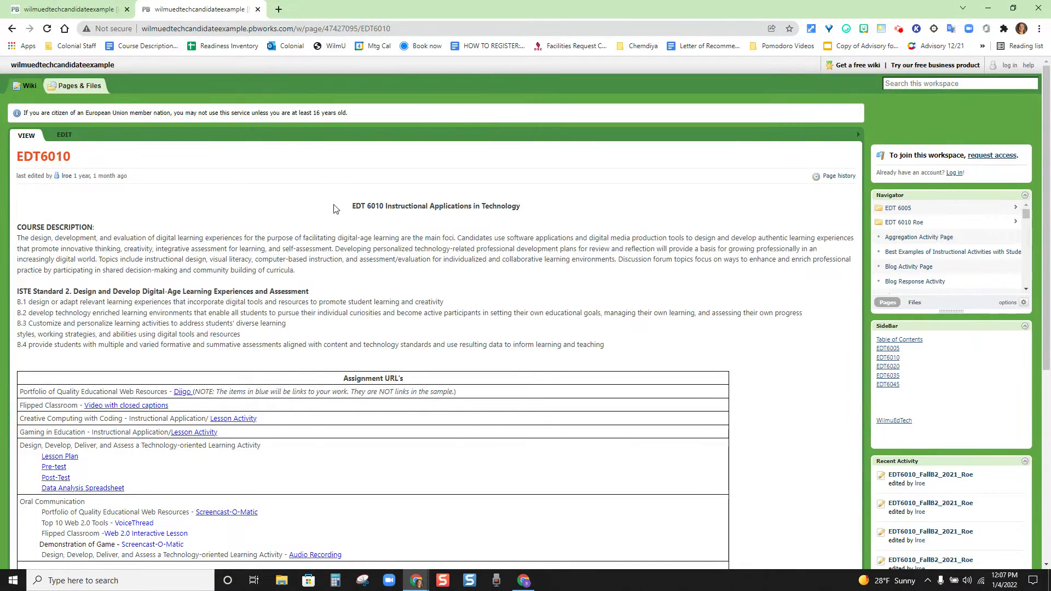
drag(336, 206, 502, 457)
scroll(483, 275, down, 6)
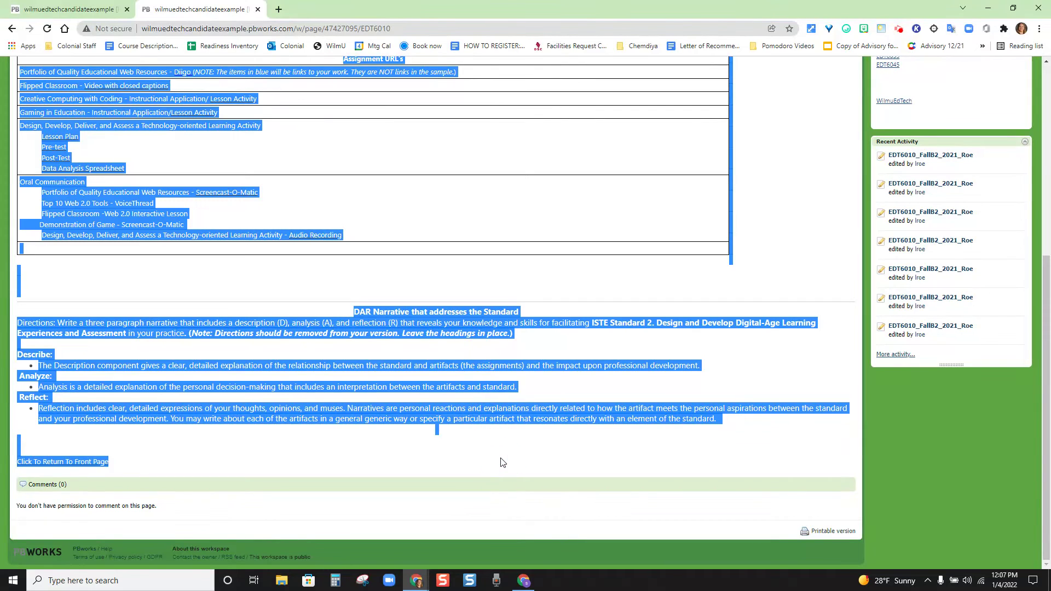
Step: Relink the EDT 6010 page's 'Click To Return To Front Page' text to Table of Contents and save
click(524, 581)
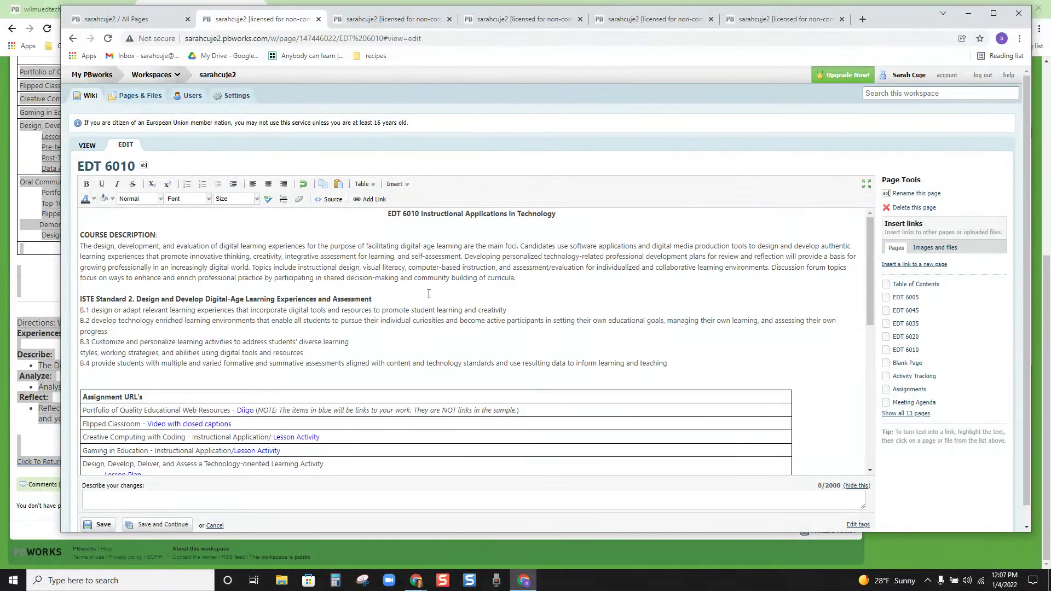
scroll(340, 300, down, 2)
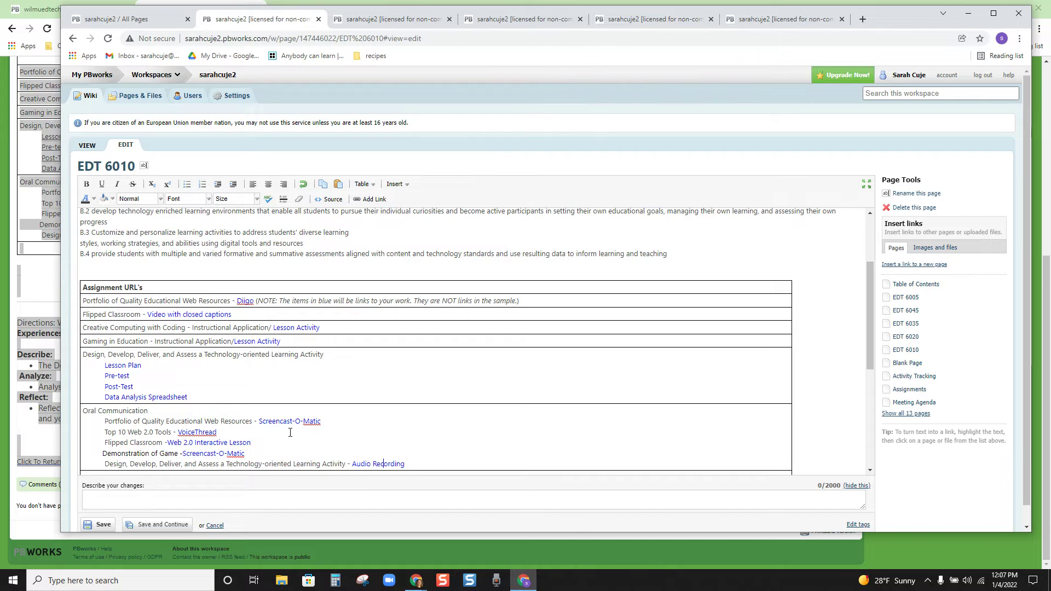
scroll(291, 418, down, 4)
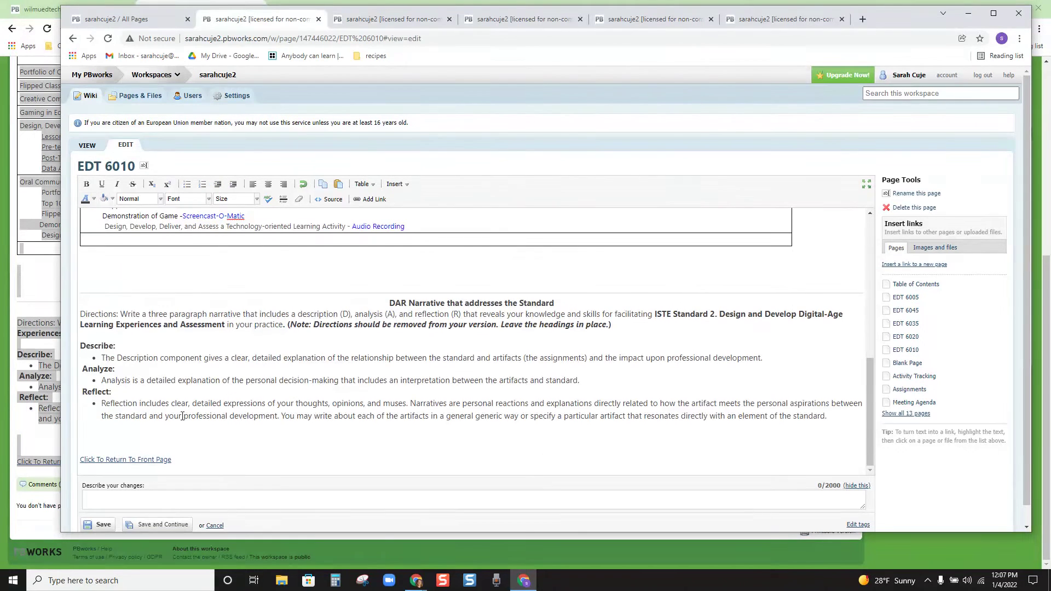
drag(178, 460, 79, 460)
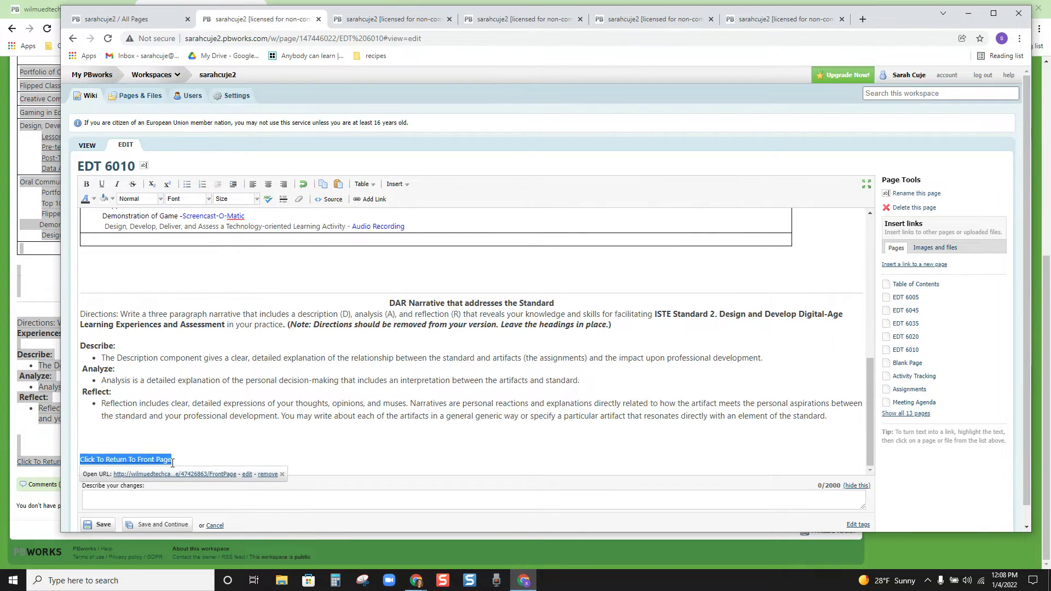
click(262, 474)
drag(177, 460, 81, 459)
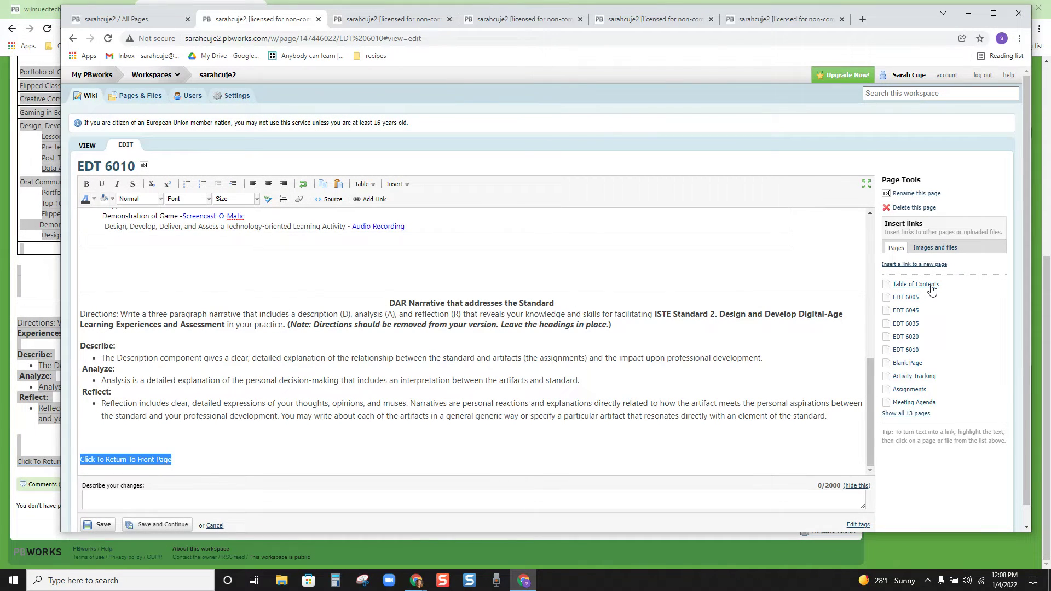
click(932, 285)
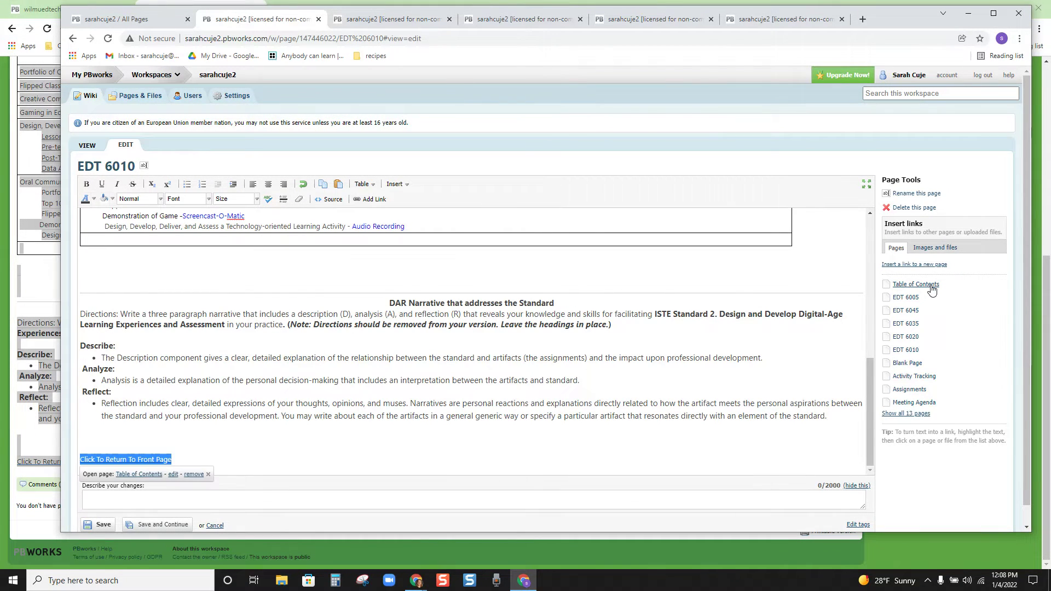
click(104, 525)
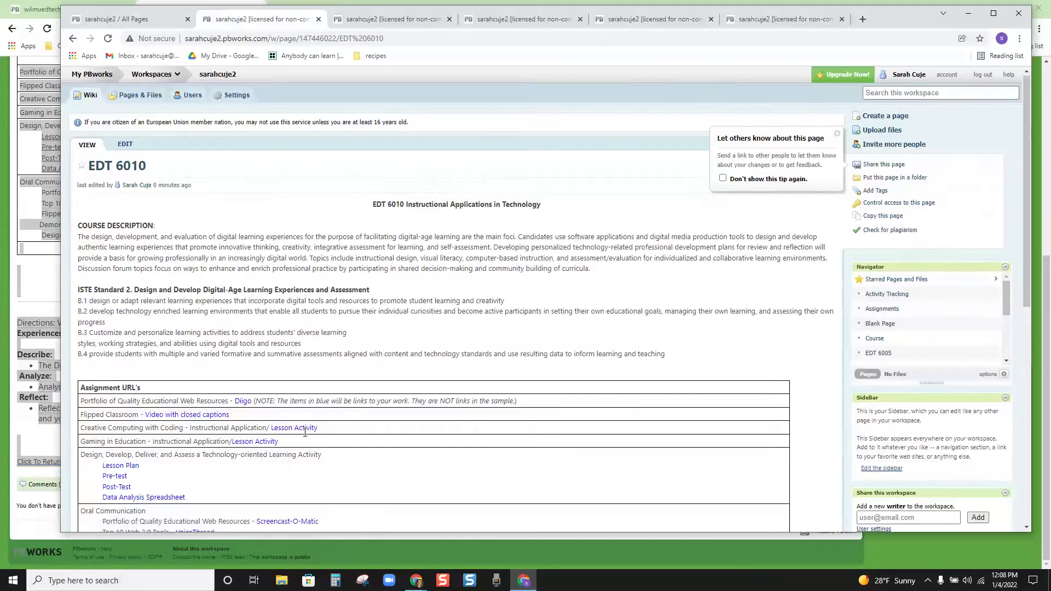
Step: Test the return link, then open EDT 6020 from the Table of Contents for editing
scroll(305, 433, down, 8)
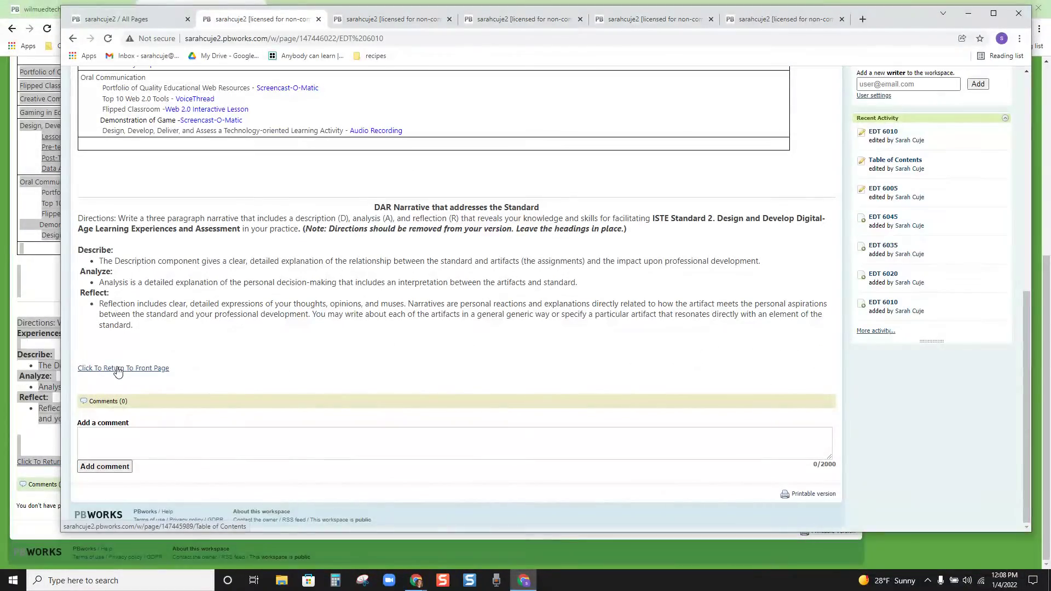
click(117, 369)
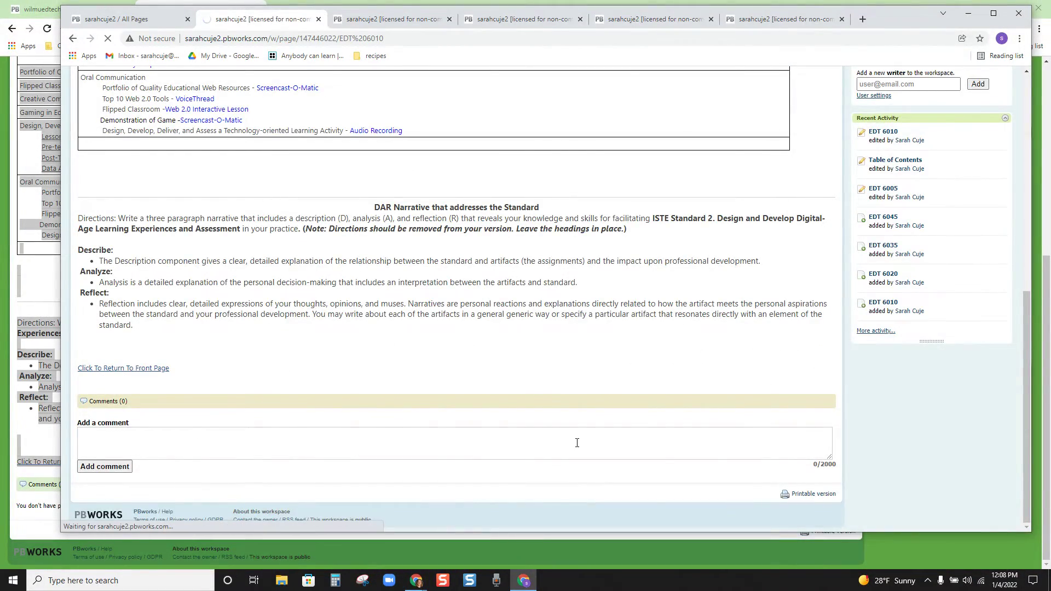
scroll(464, 323, down, 1)
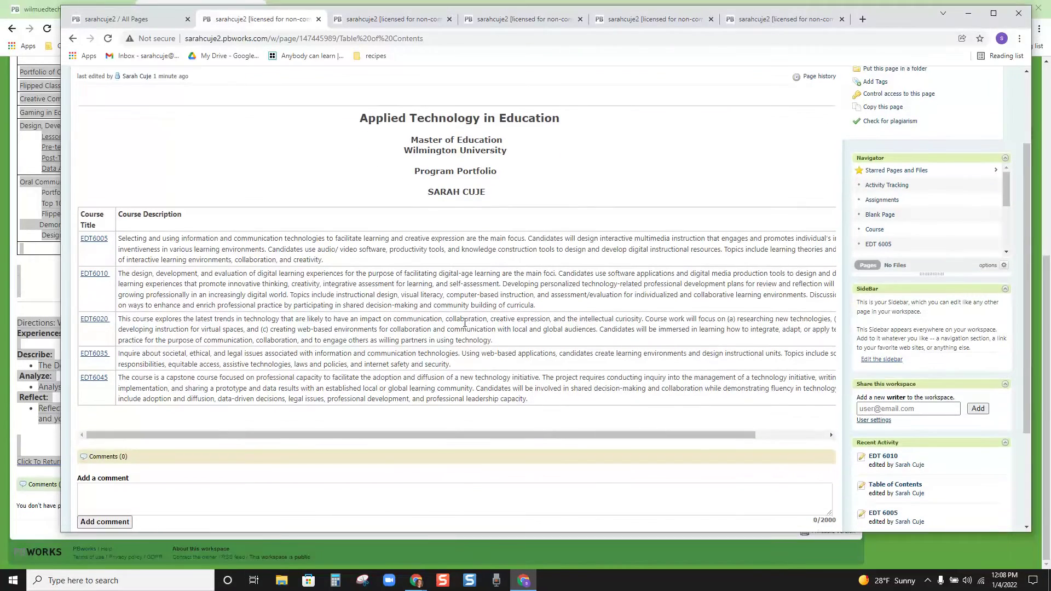
click(99, 322)
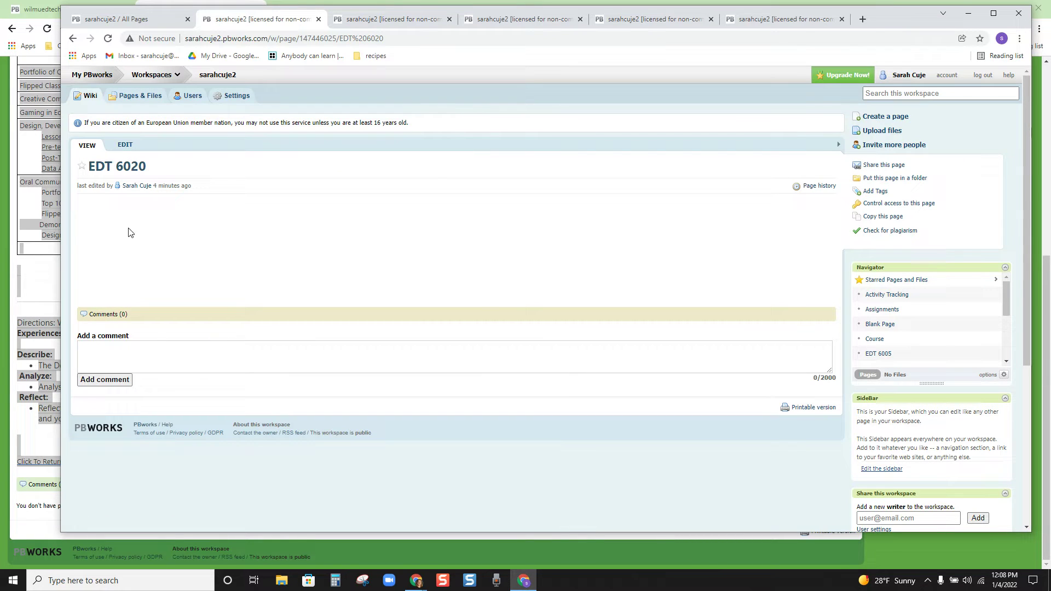
click(126, 147)
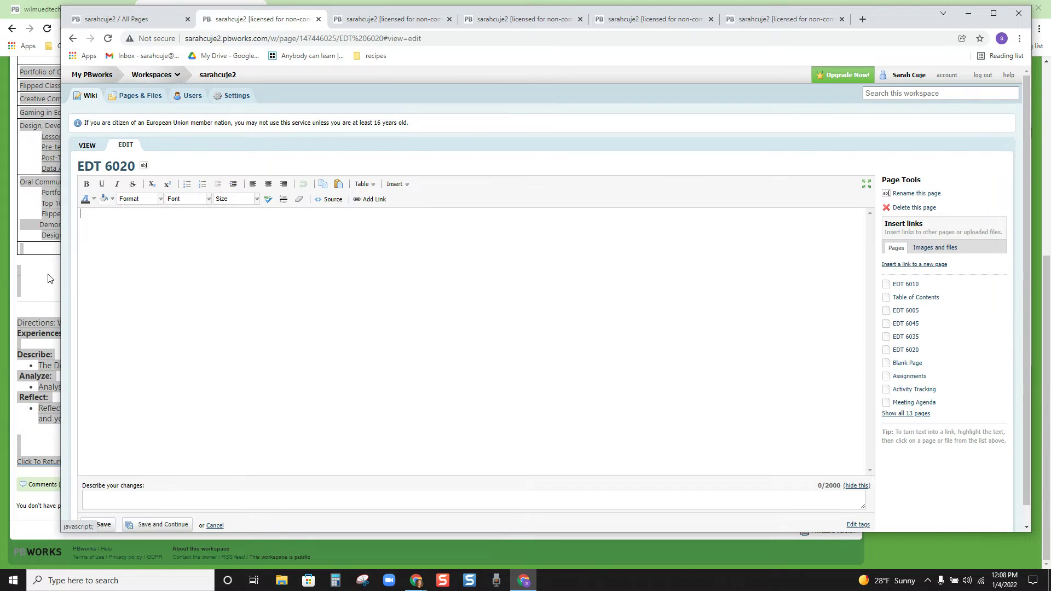
Step: Open the example portfolio's EDT6020 page and select its content from the title to the return link
click(45, 281)
scroll(165, 318, up, 4)
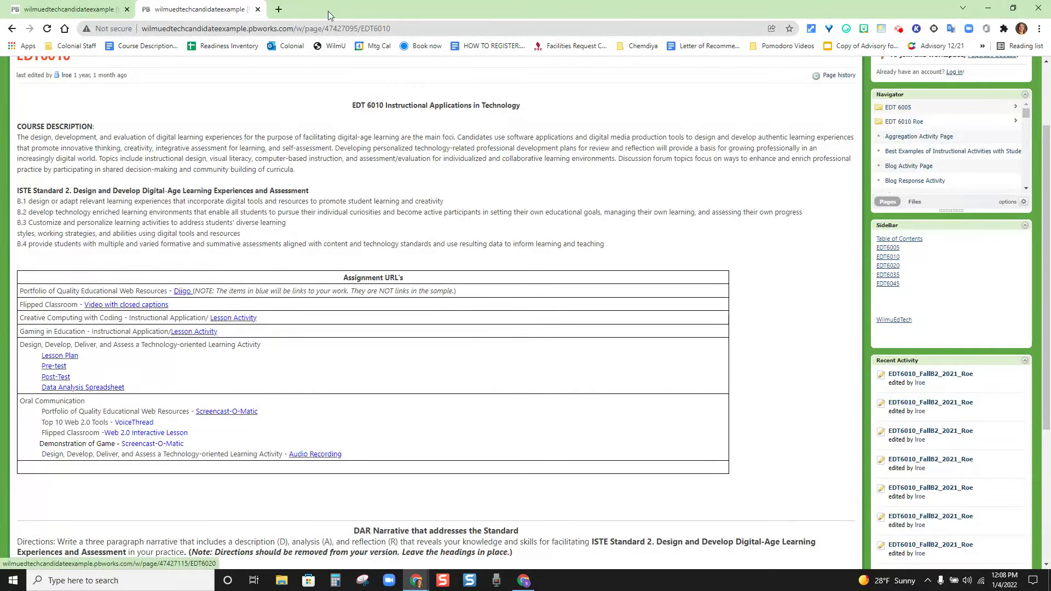
click(523, 580)
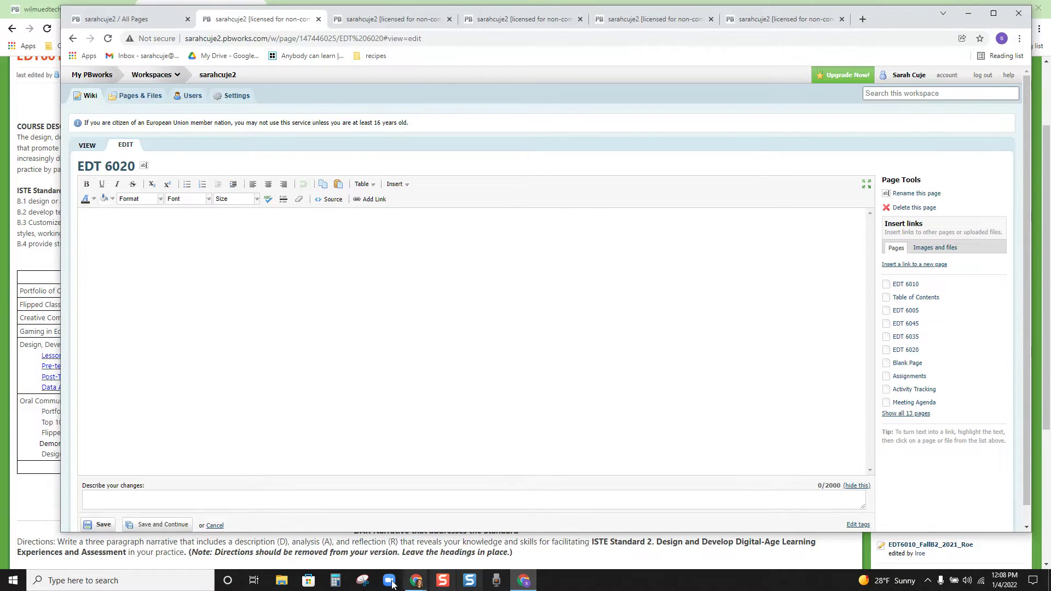
click(416, 581)
click(533, 534)
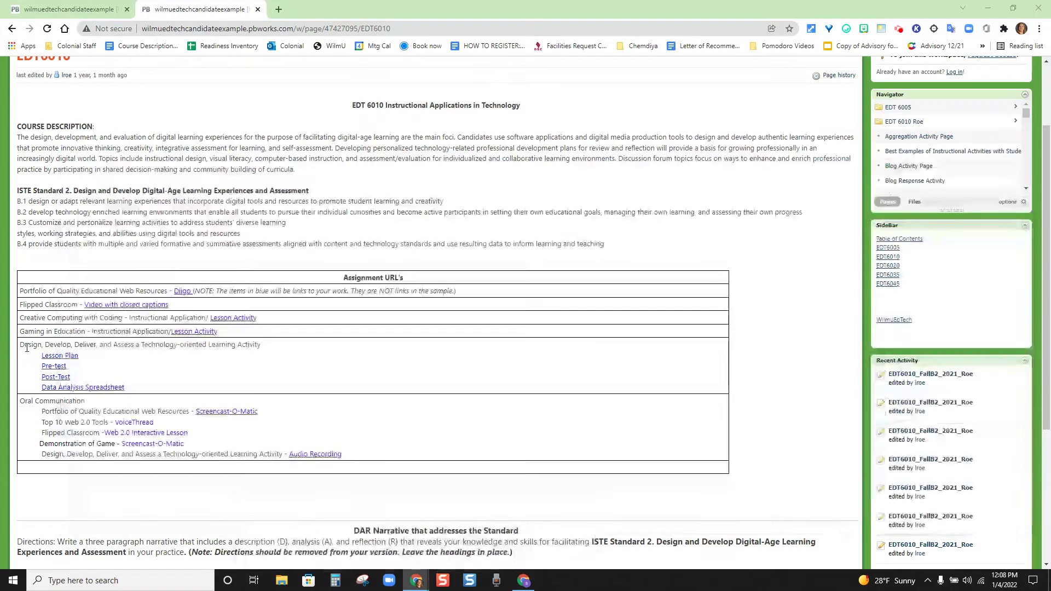
click(895, 266)
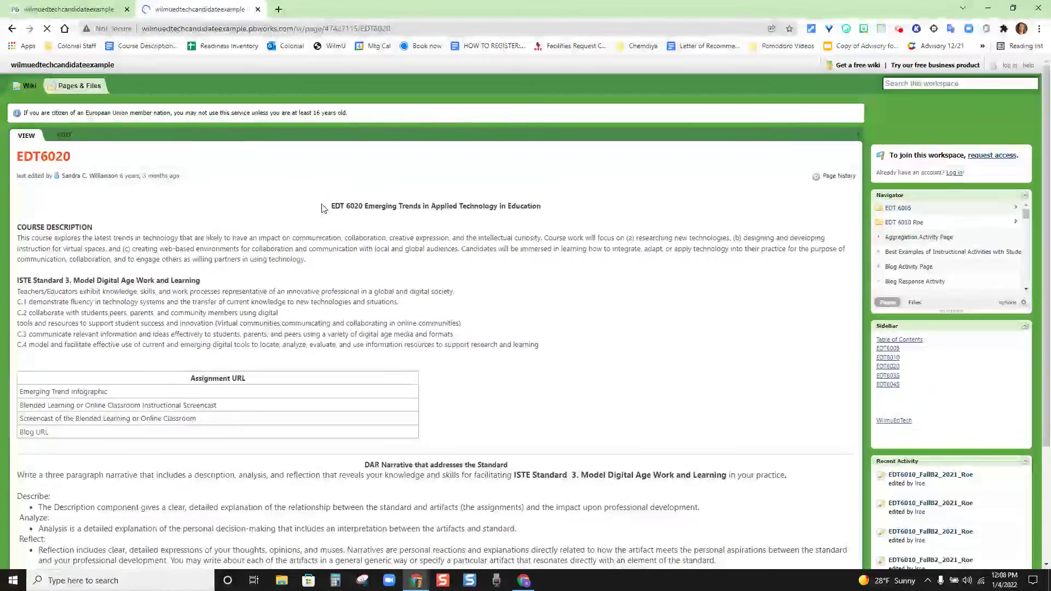
drag(323, 208, 525, 468)
key(ctrl+c)
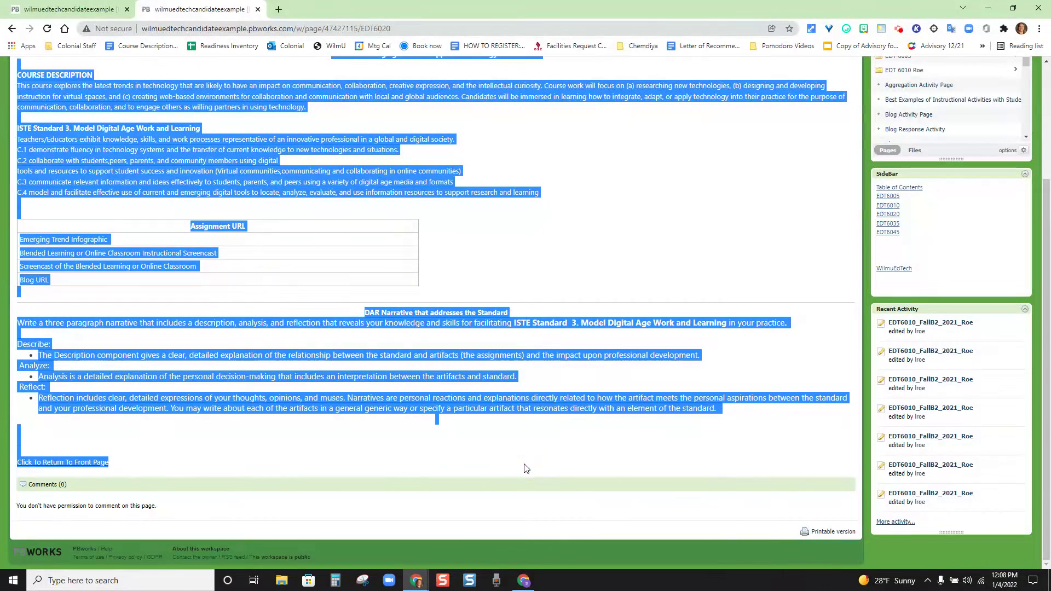
Step: Paste the copied EDT 6020 course content and assignment table into the empty page
click(523, 580)
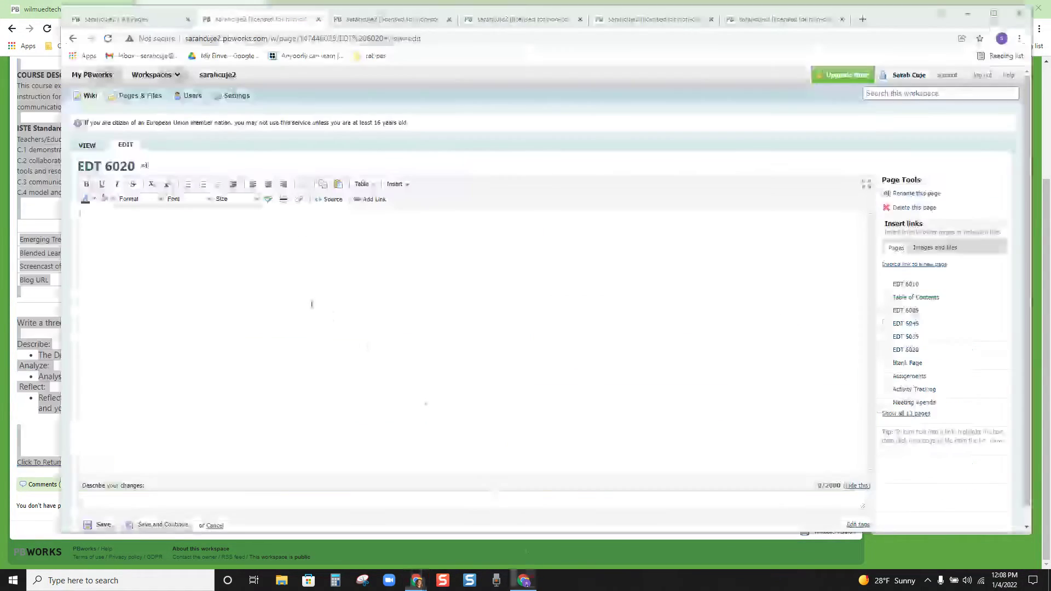
key(ctrl+v)
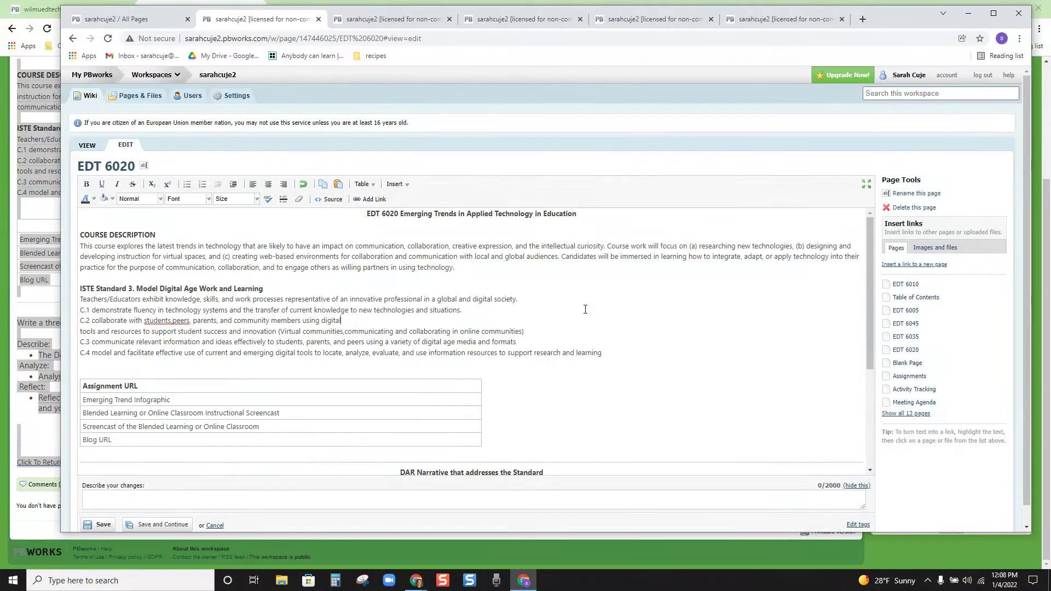
click(404, 185)
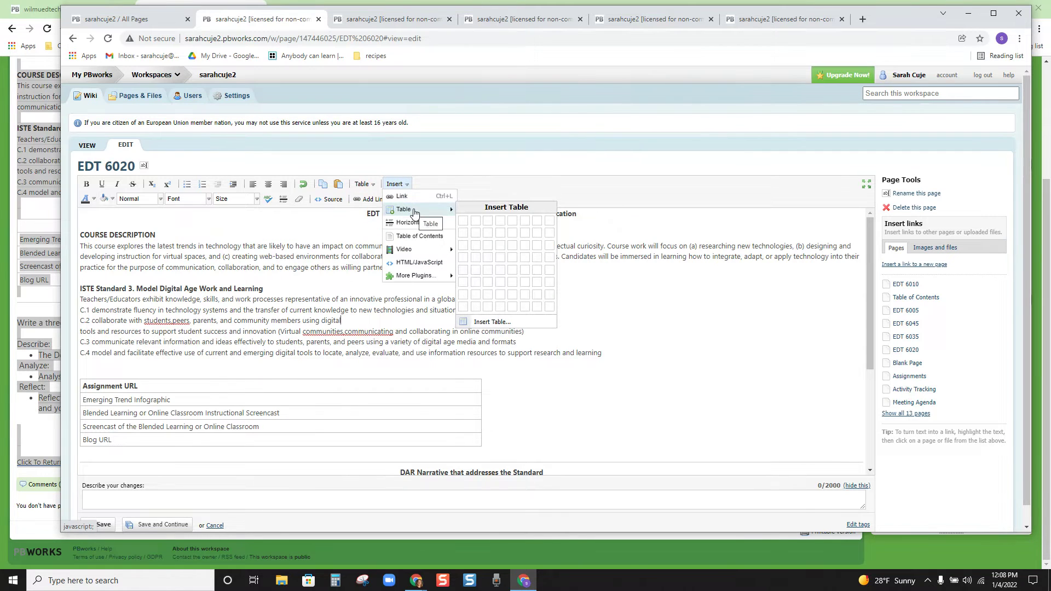
mouse_move(411, 246)
click(222, 264)
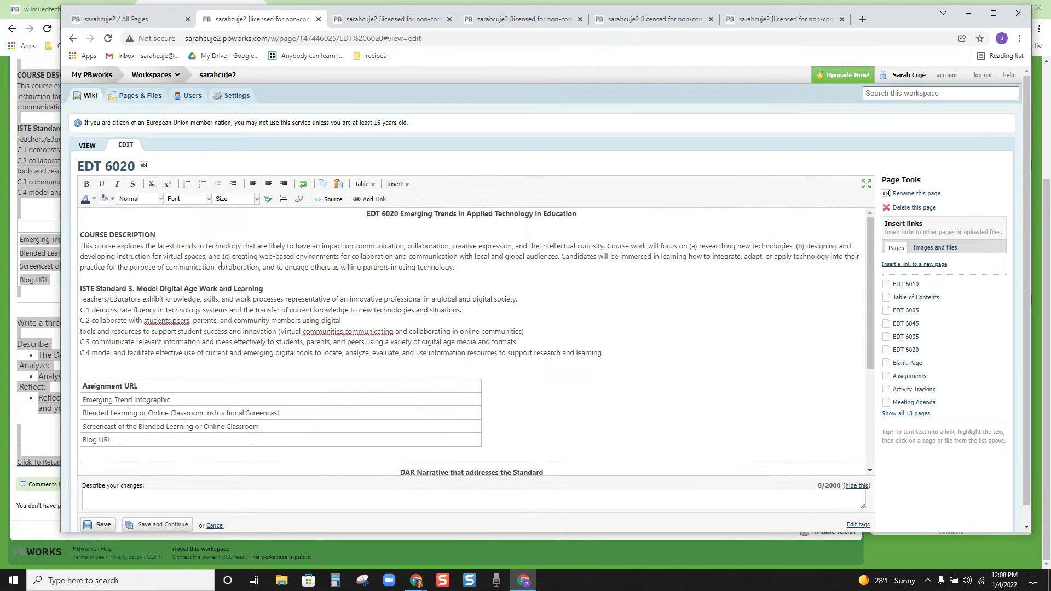
scroll(216, 268, down, 2)
scroll(169, 304, down, 3)
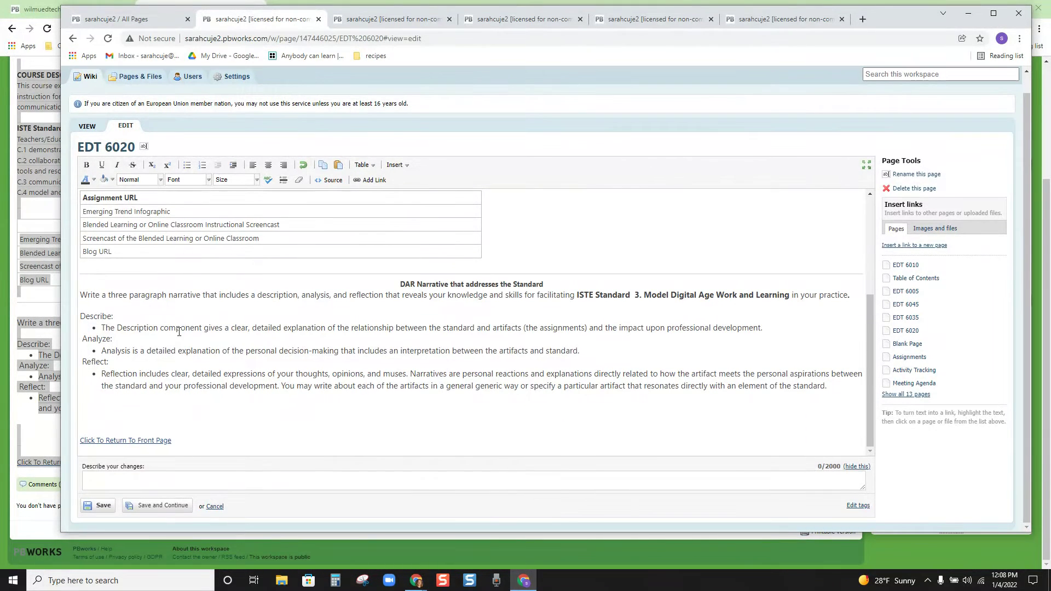
Step: Relink the 'Click To Return To Front Page' text to Table of Contents and save the page
drag(174, 441, 80, 440)
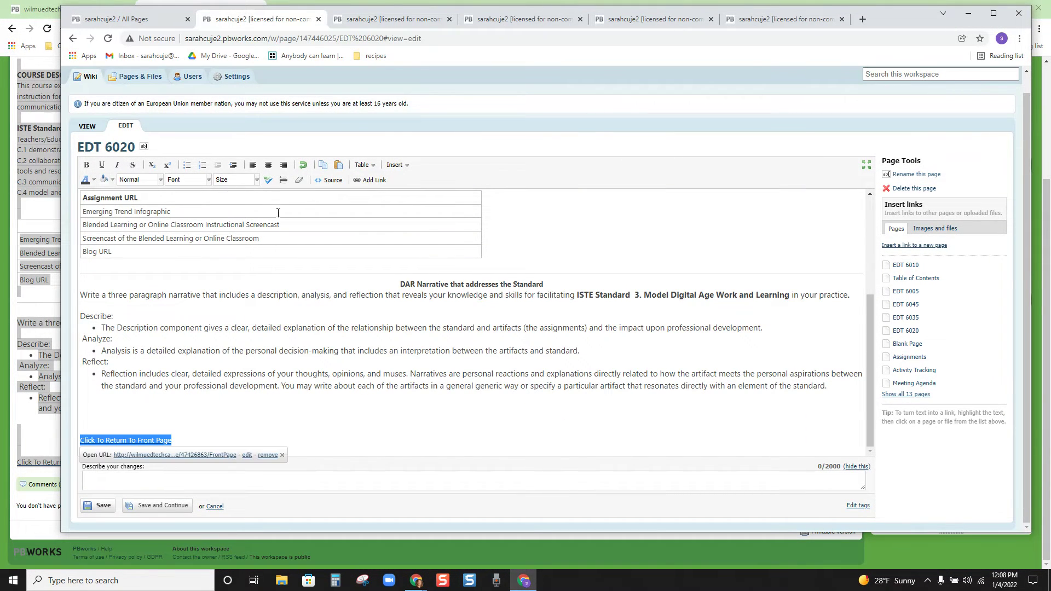
click(268, 455)
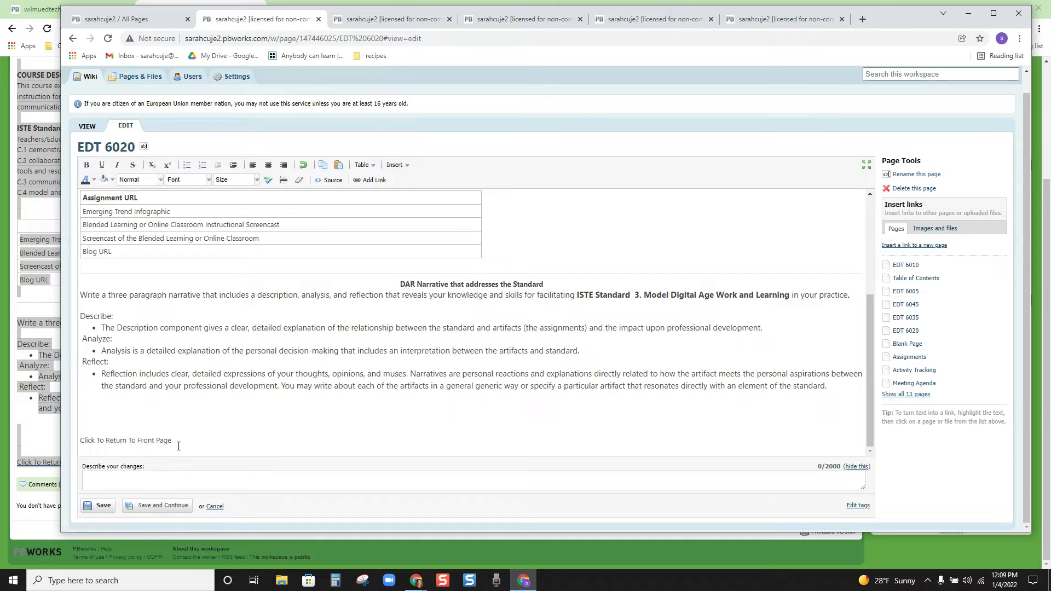
drag(176, 436, 74, 444)
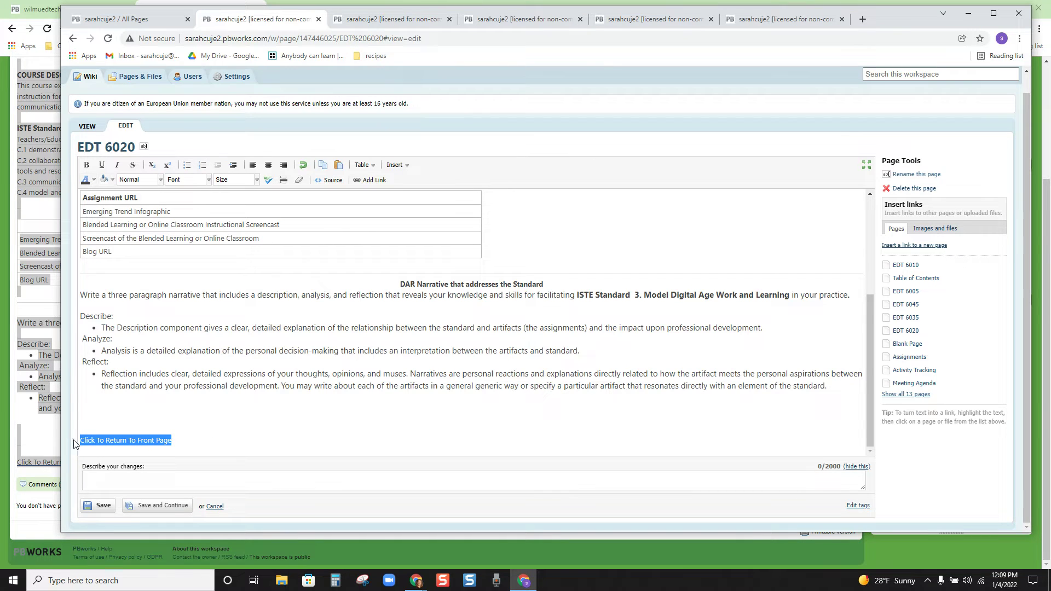
click(911, 279)
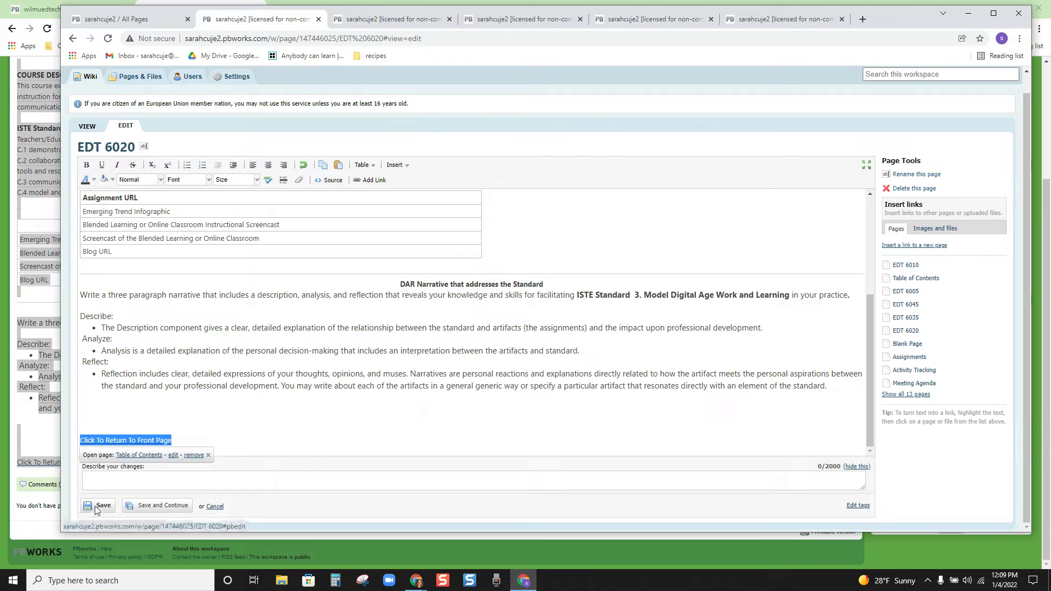
click(137, 448)
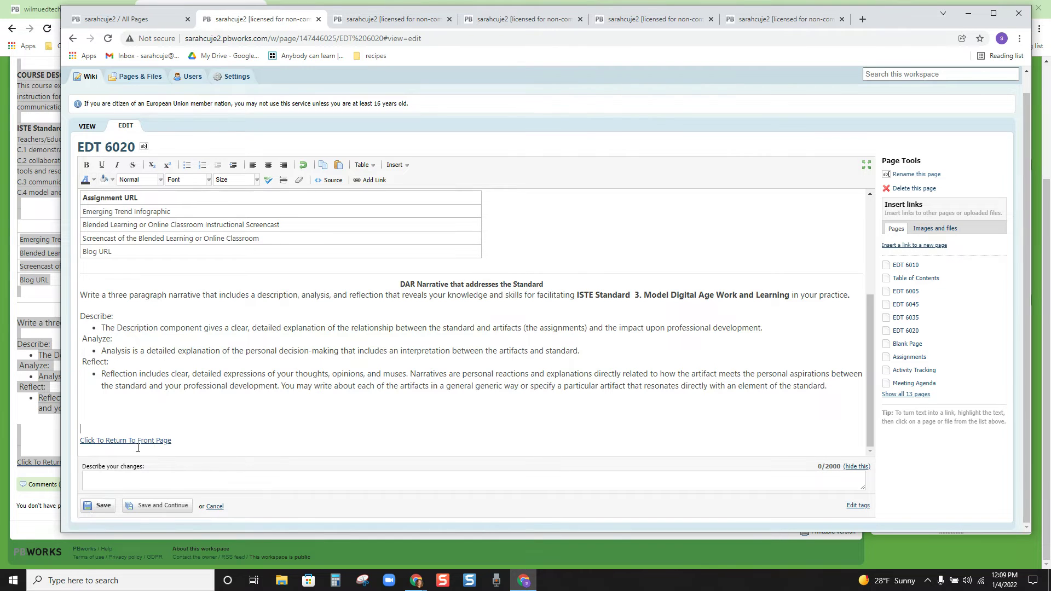
click(100, 511)
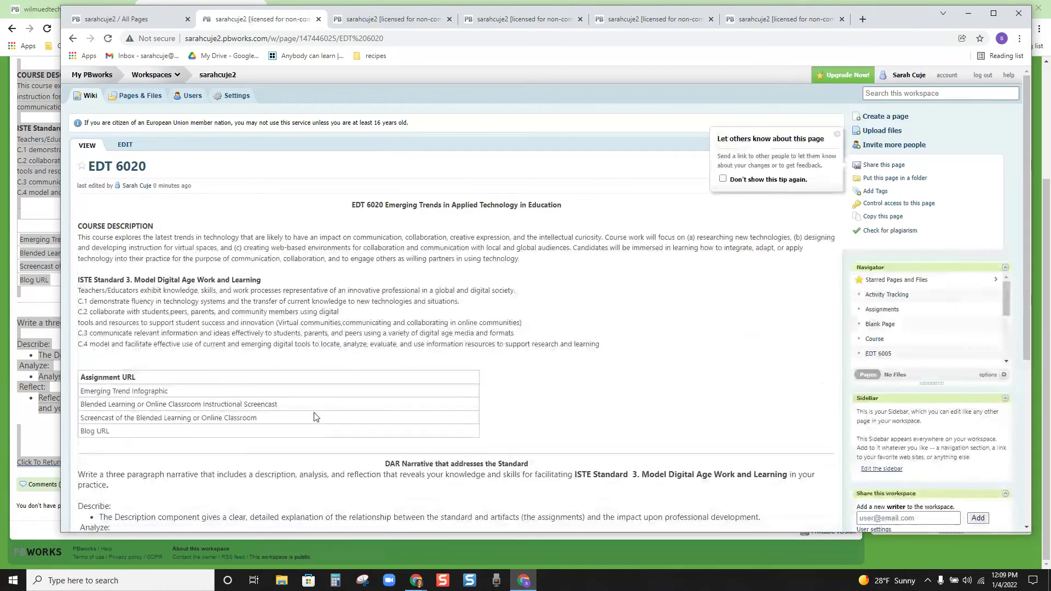
Step: Return to the Table of Contents and open the EDT 6035 page for editing
scroll(270, 403, down, 5)
click(141, 369)
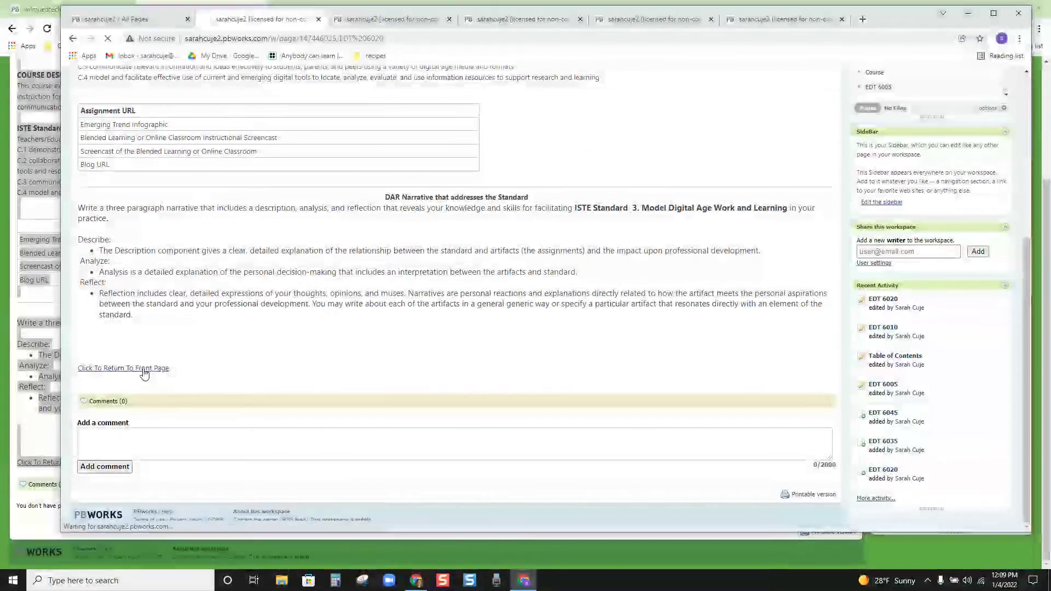
scroll(167, 356, down, 3)
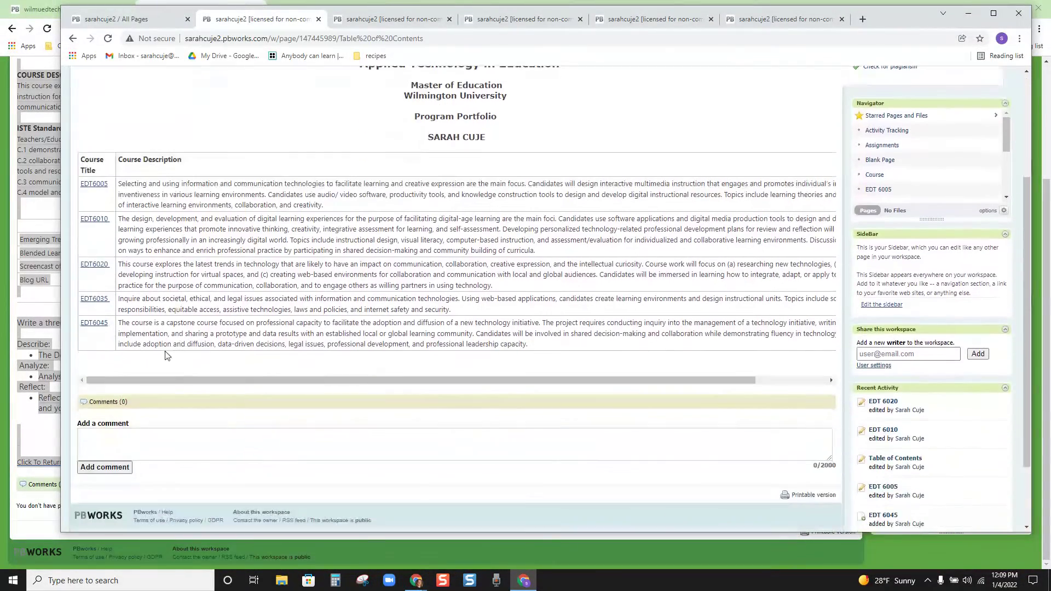
click(101, 302)
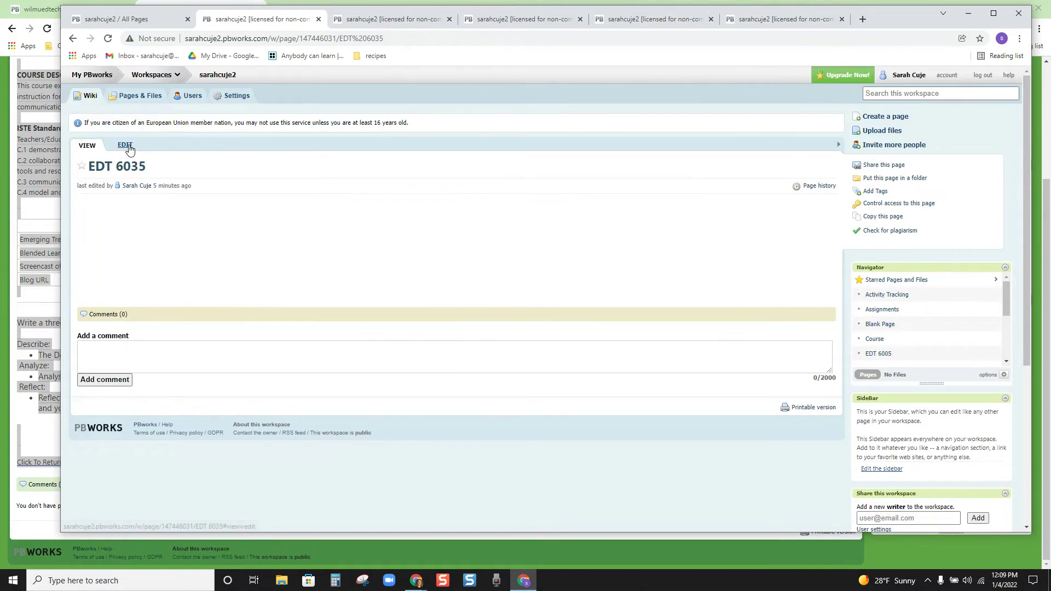
click(125, 145)
Step: Copy the example wiki's EDT6035 content and paste it into the empty EDT 6035 page
click(48, 149)
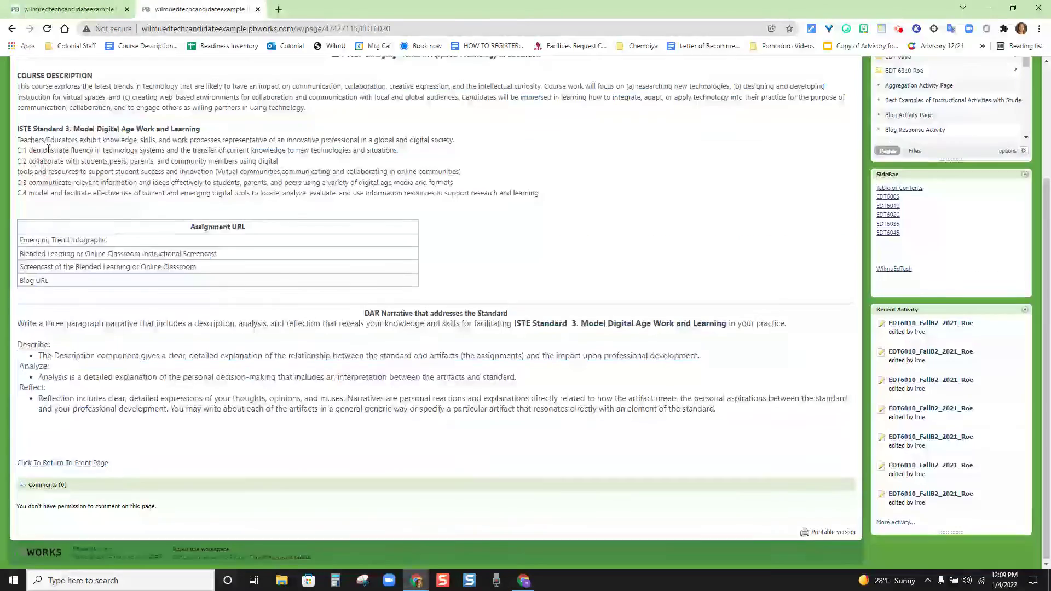
scroll(48, 149, up, 3)
click(895, 376)
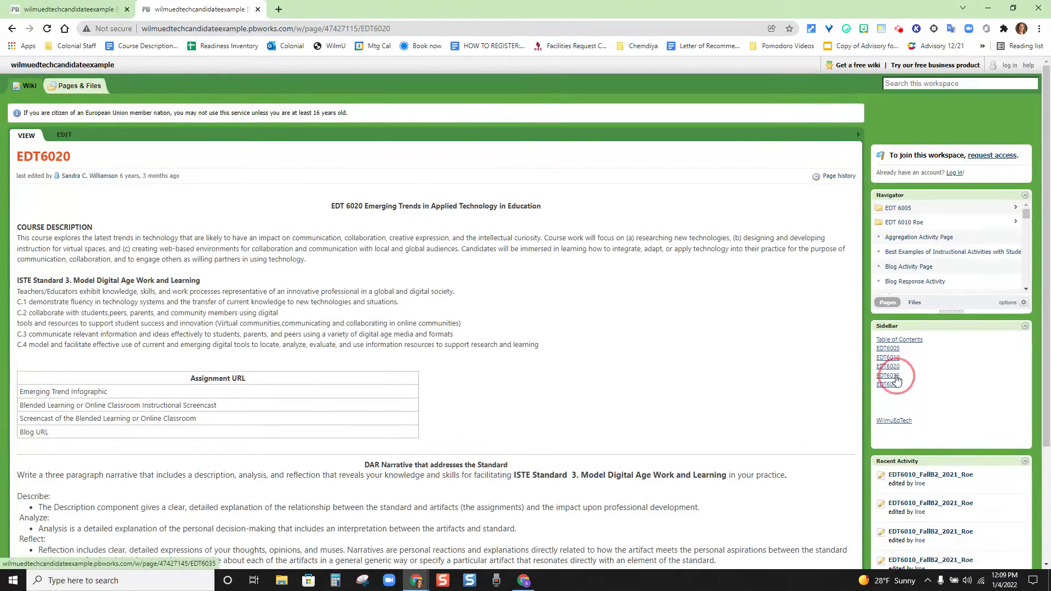
drag(324, 207, 505, 389)
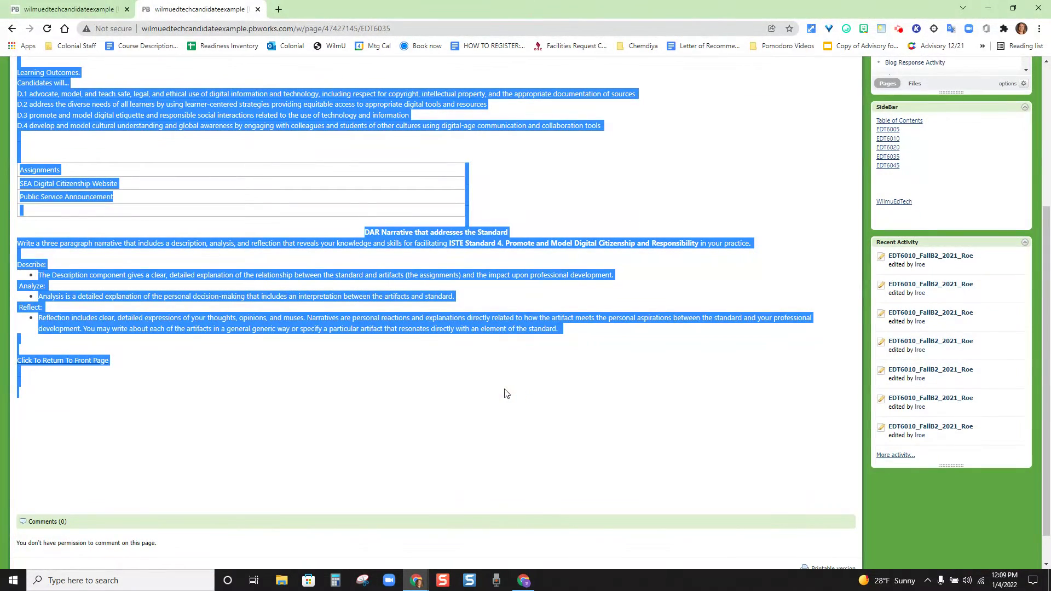
key(alt+Tab)
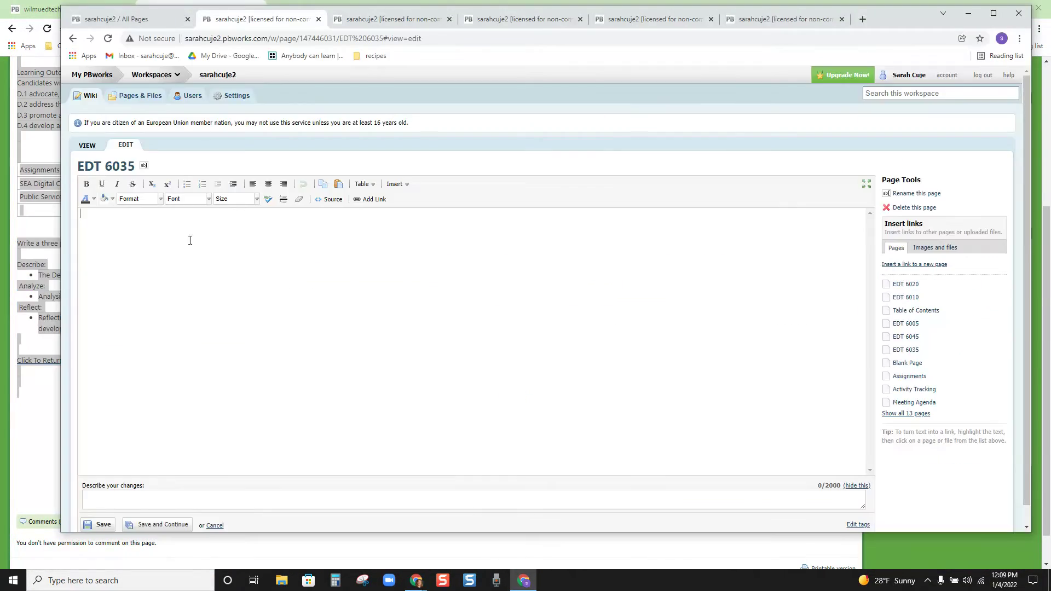
key(ctrl+v)
scroll(174, 306, down, 5)
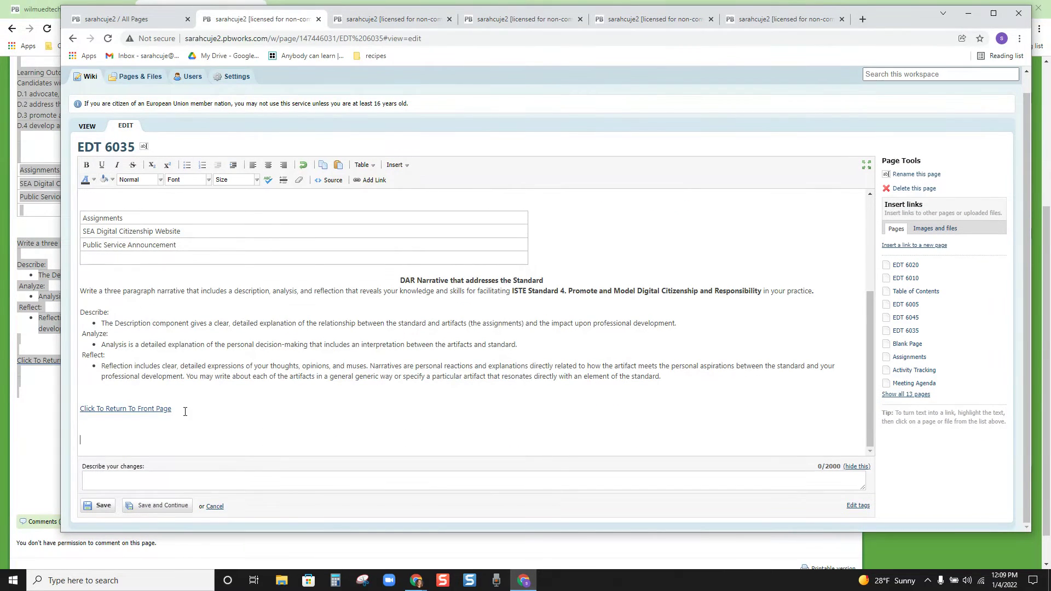
Step: Relink the 'Click To Return To Front Page' text to Table of Contents and save
drag(185, 411, 82, 413)
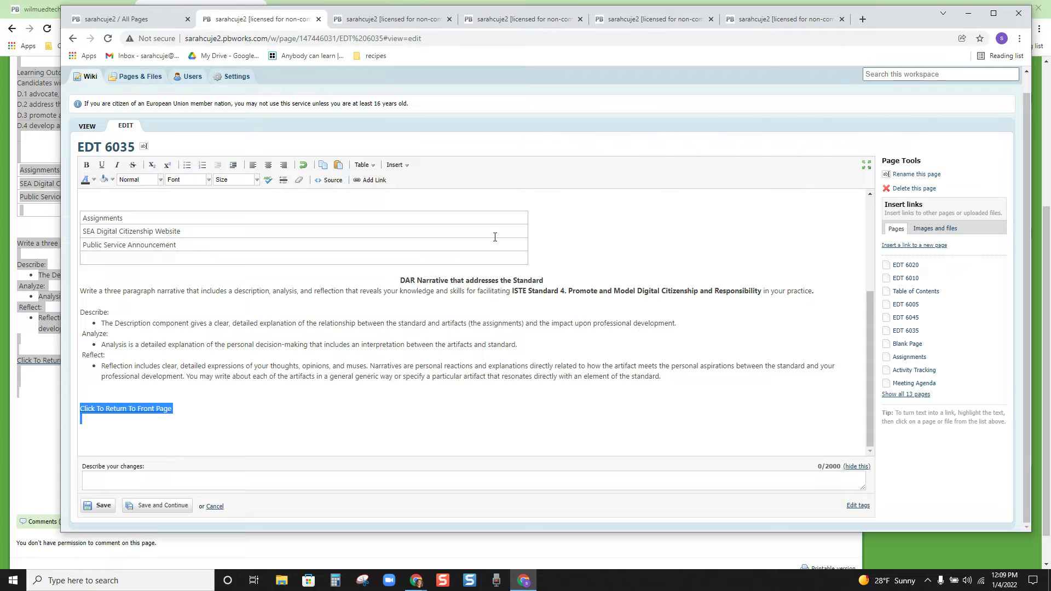
click(130, 408)
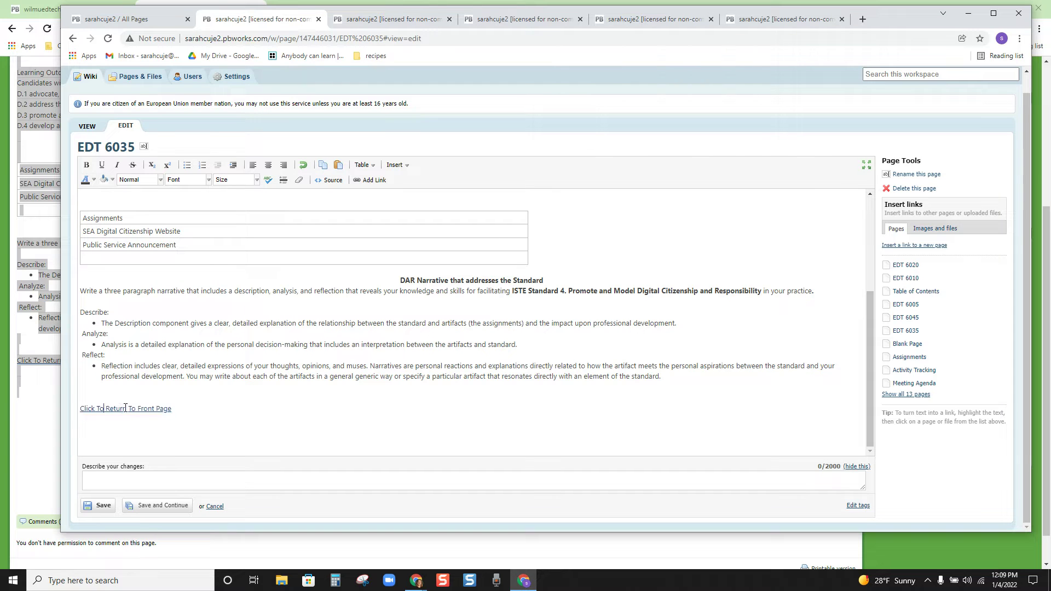
click(266, 428)
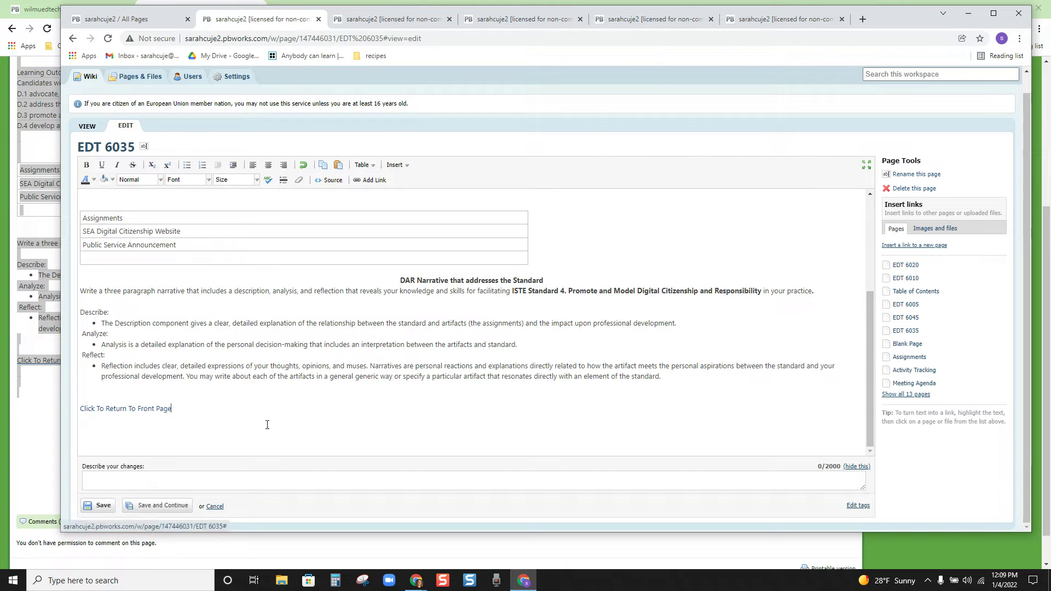
drag(199, 409, 62, 410)
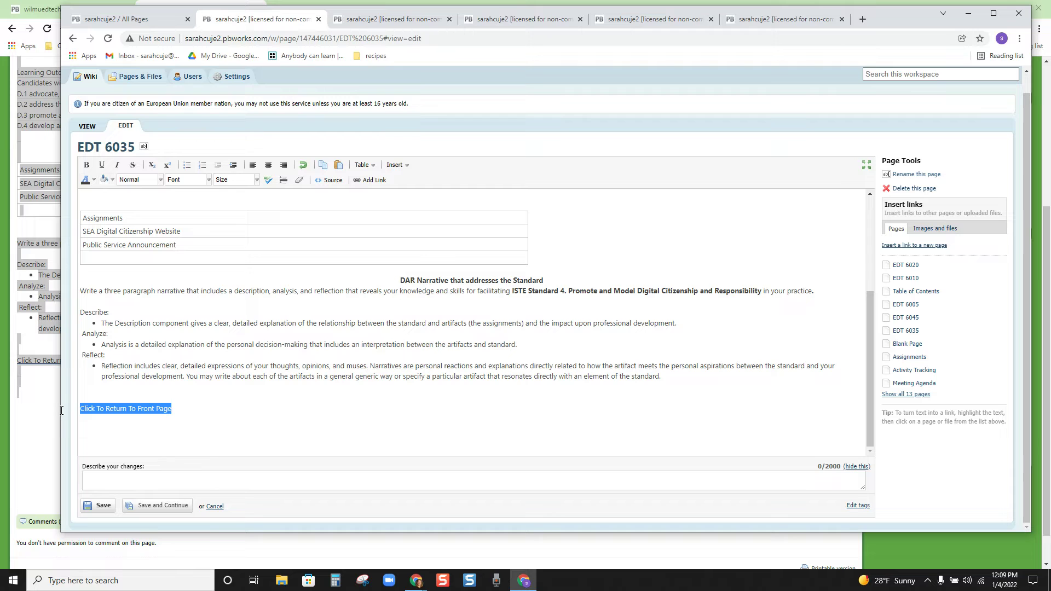
click(932, 293)
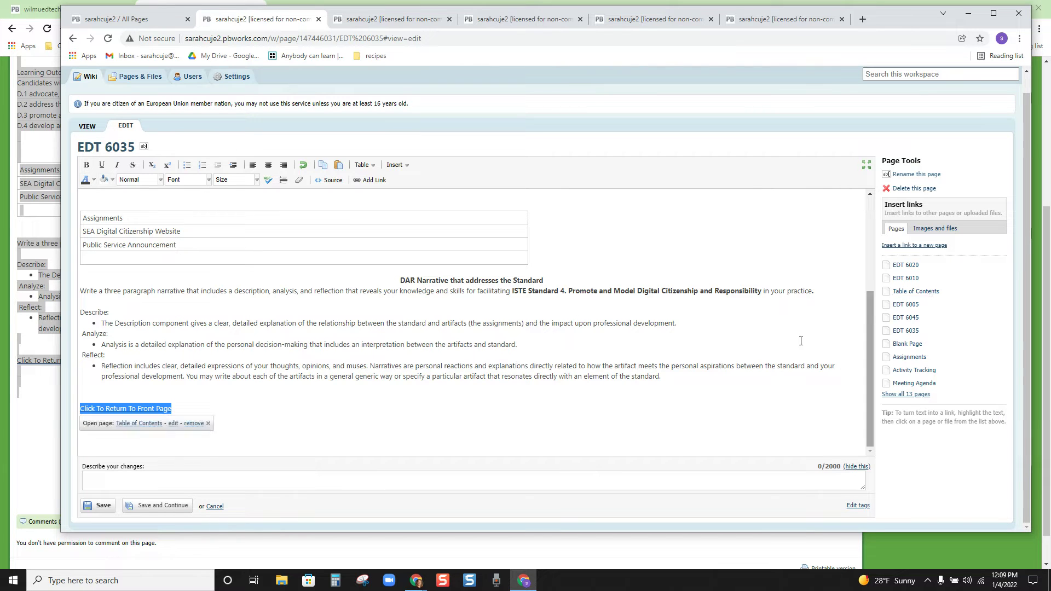
click(98, 505)
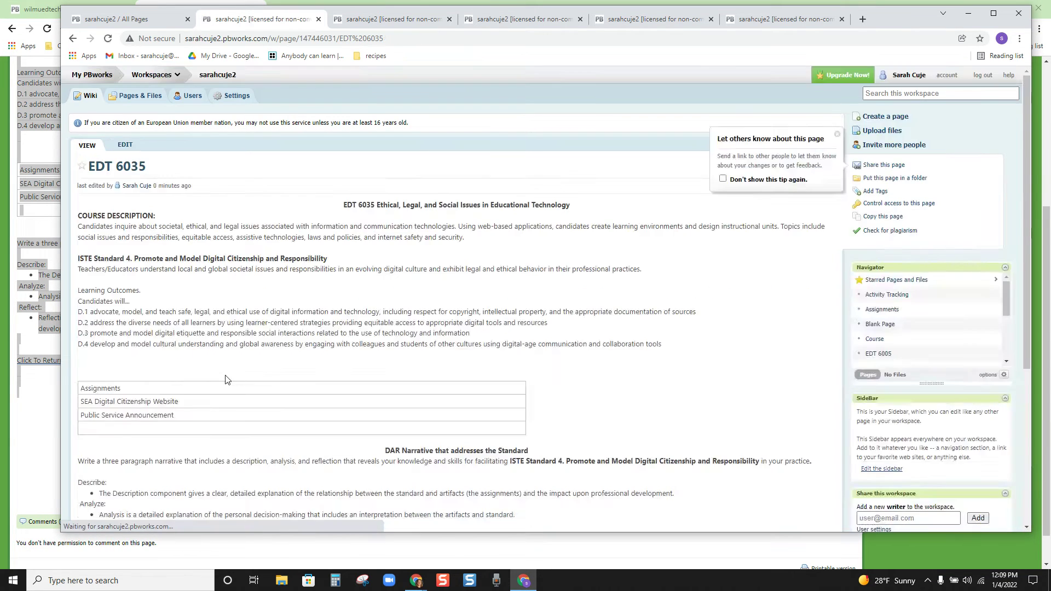
Step: Test the return link, open EDT6045, and select the example wiki's EDT6045 page content
scroll(222, 379, down, 5)
click(124, 327)
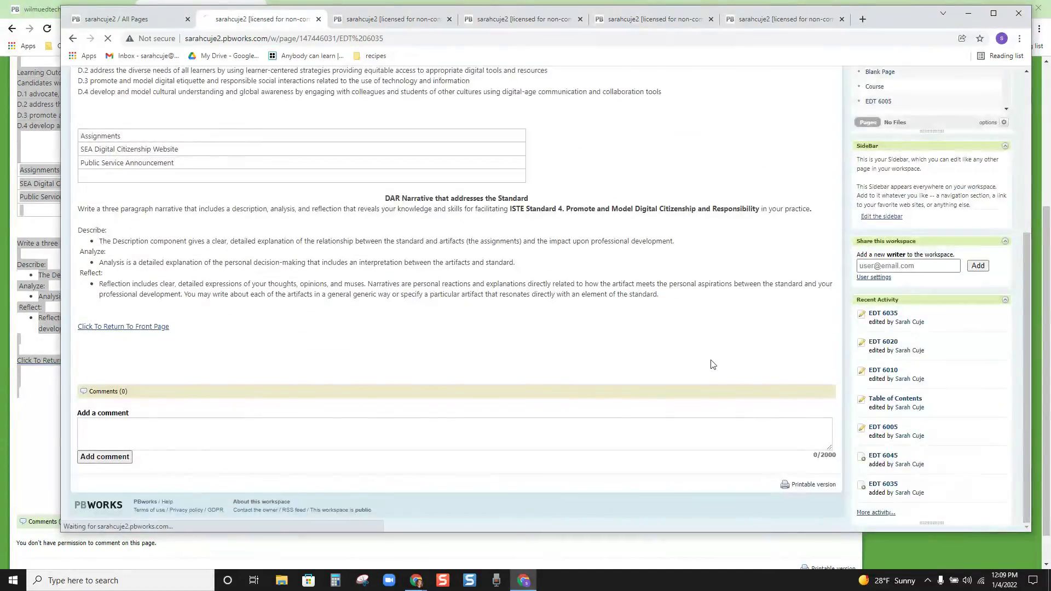
scroll(235, 335, down, 5)
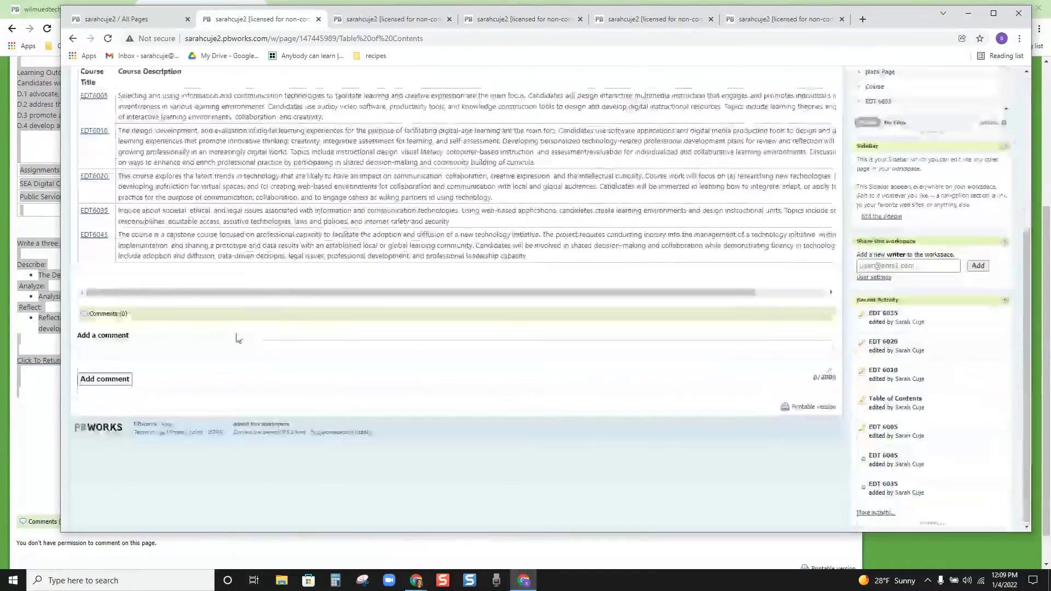
click(94, 234)
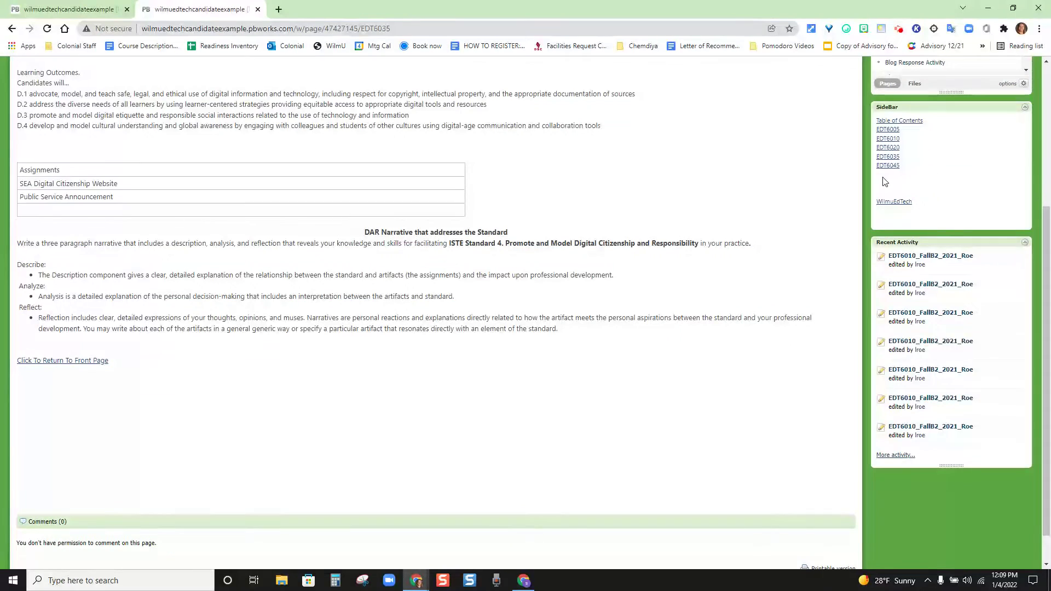
click(887, 165)
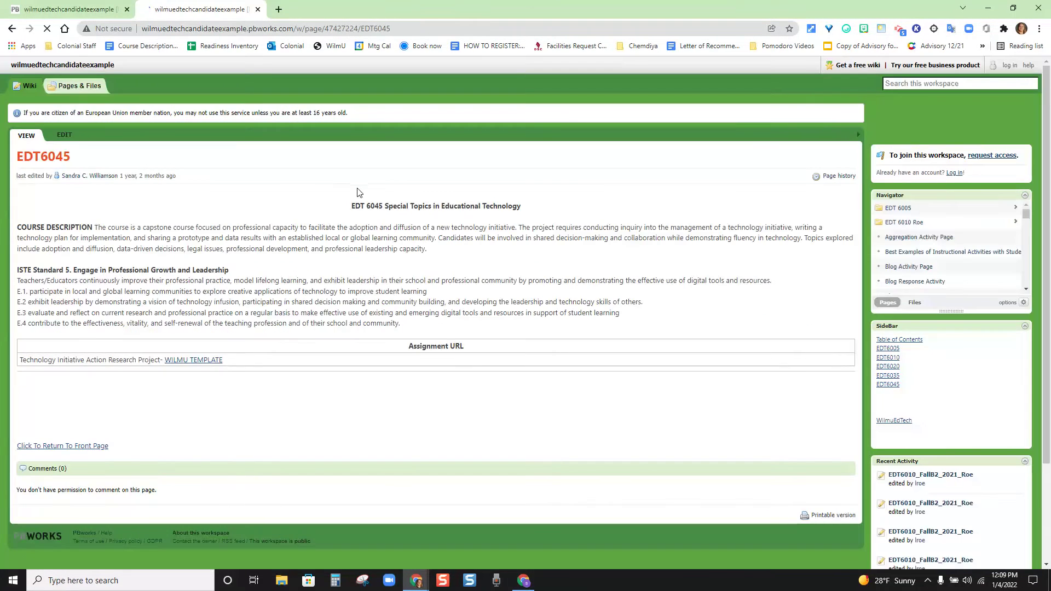
drag(348, 206, 434, 449)
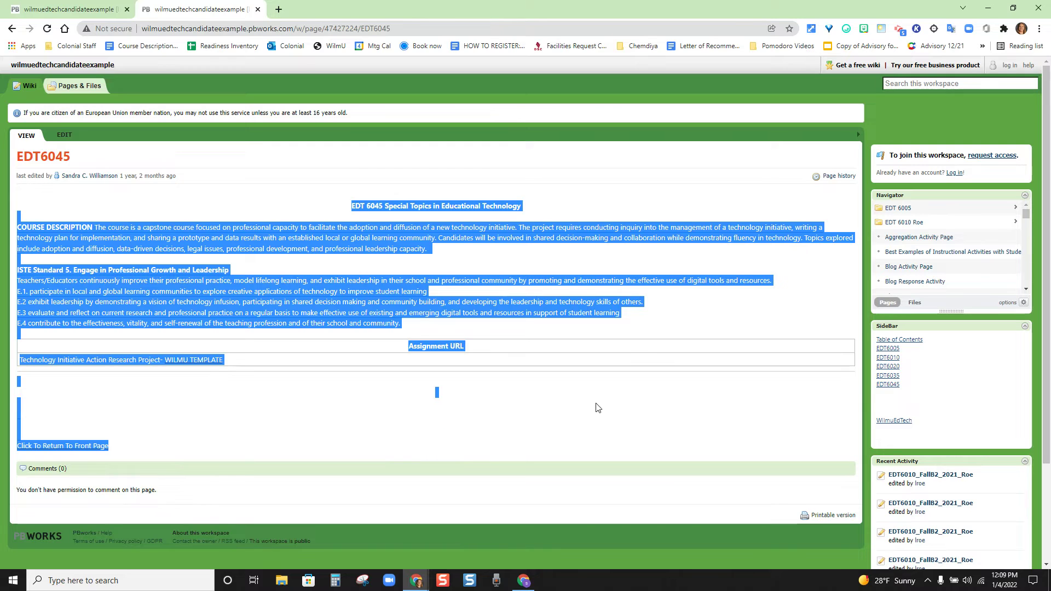
click(128, 399)
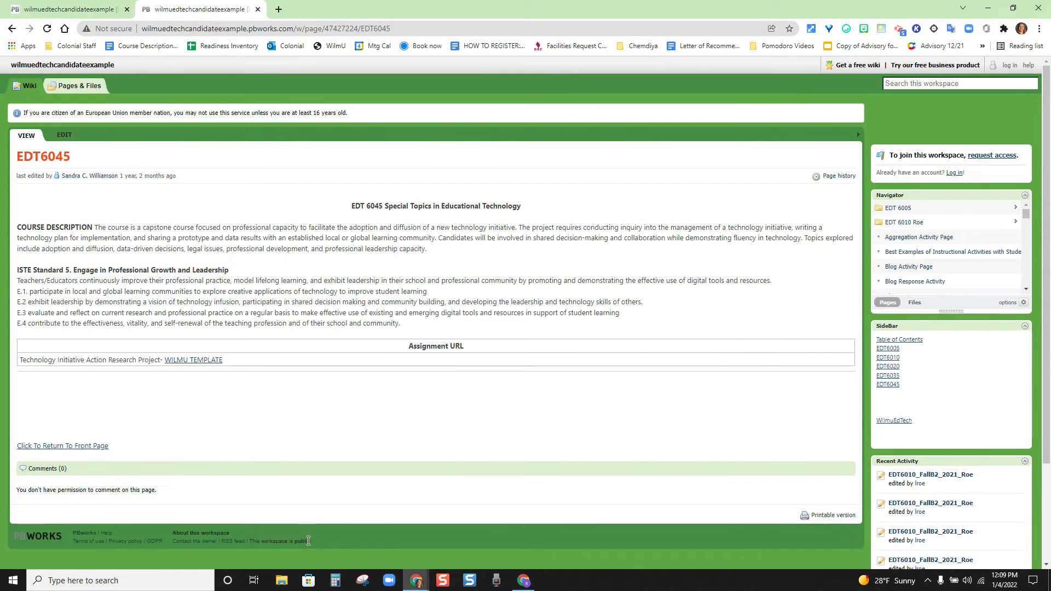
Step: Relink the EDT 6045 page's return text to Table of Contents and save the page
mouse_move(520, 584)
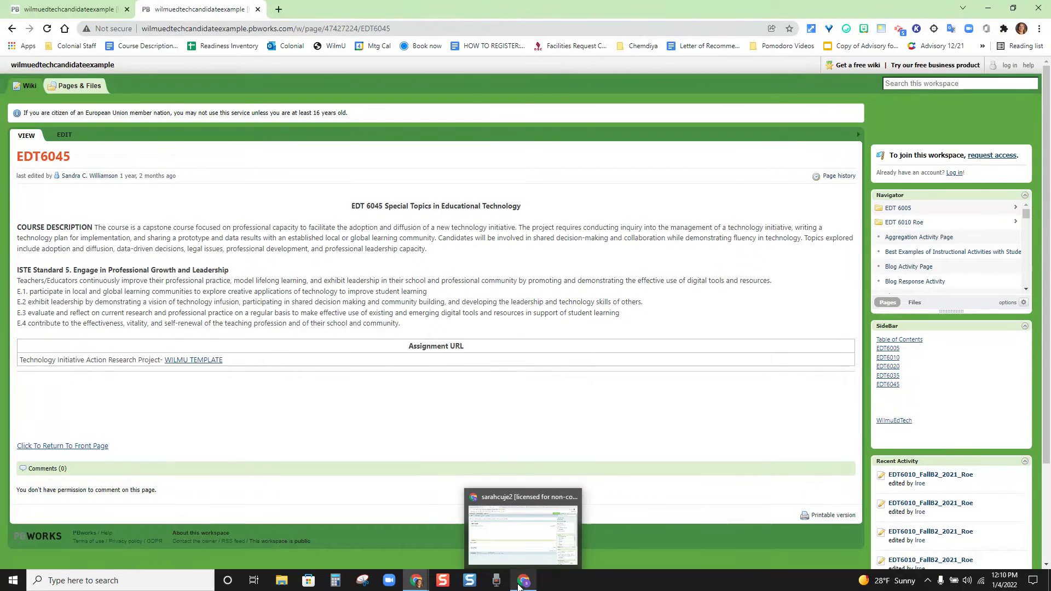
click(533, 540)
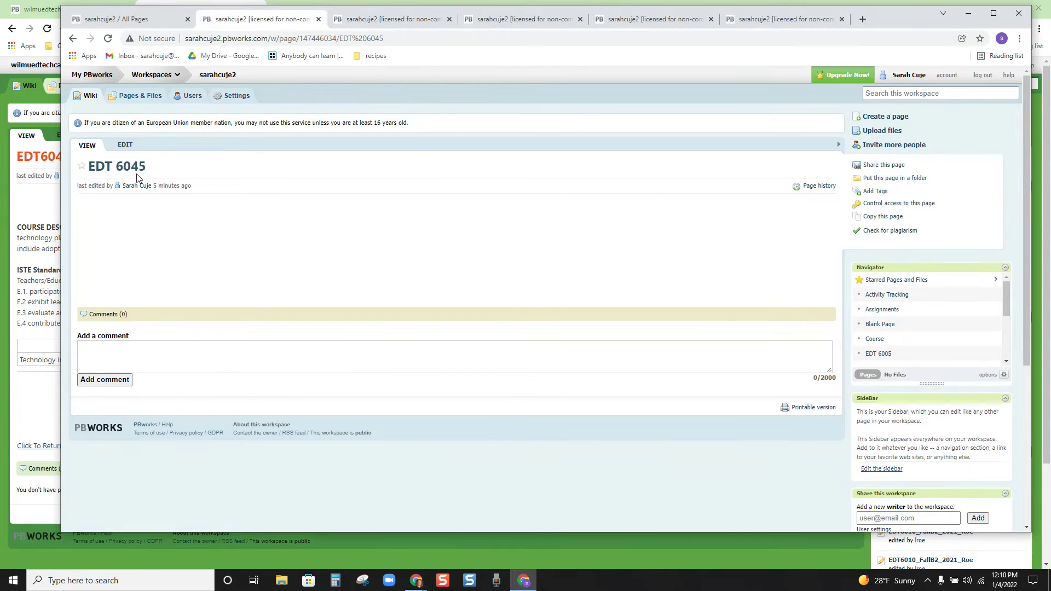
click(126, 147)
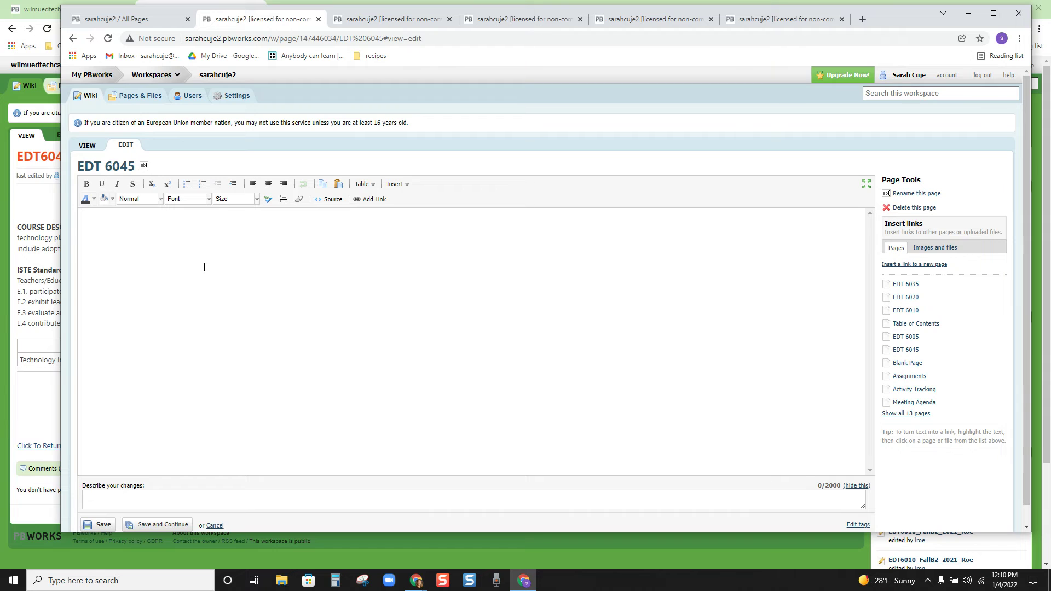
drag(191, 451, 82, 451)
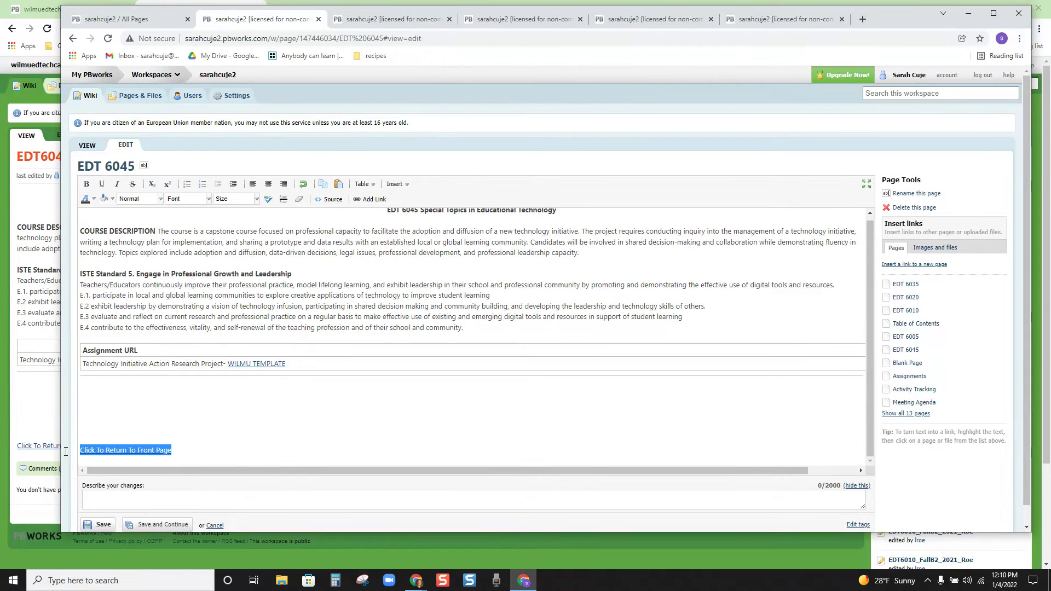
click(136, 456)
click(155, 450)
click(255, 471)
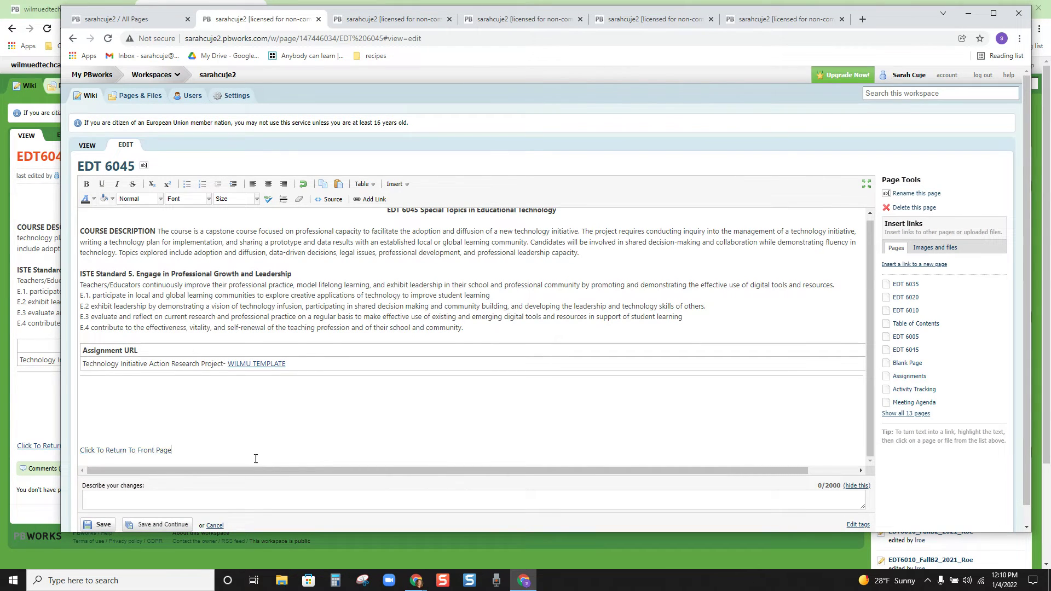
drag(183, 451, 76, 451)
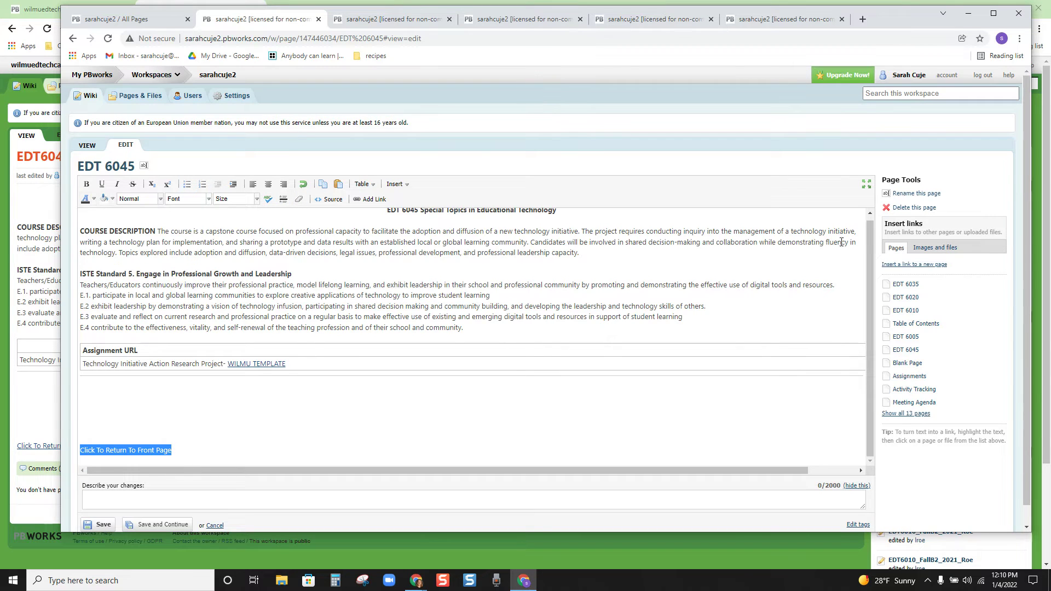
click(919, 323)
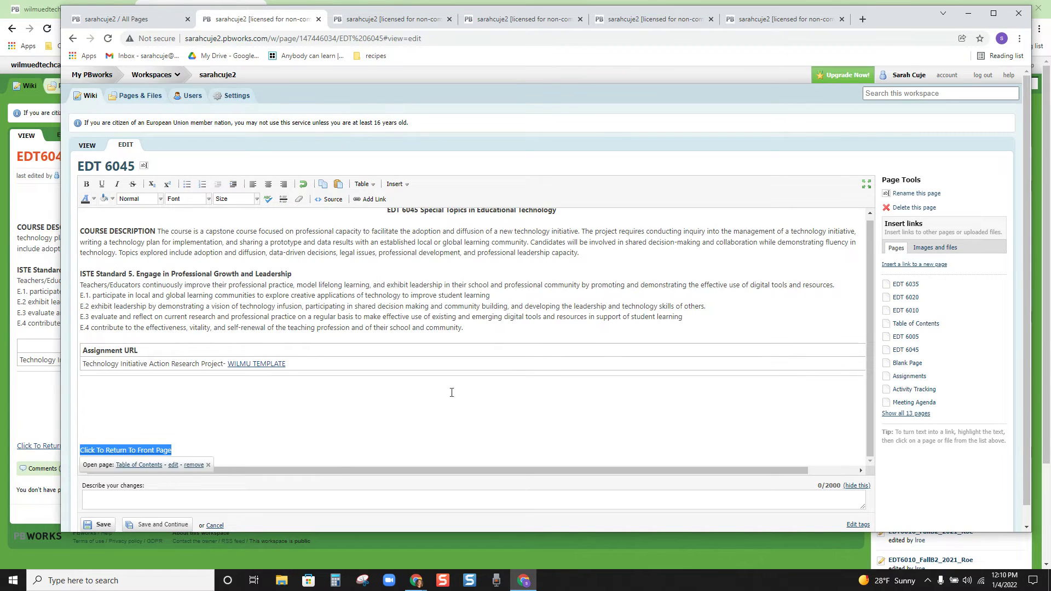
click(352, 461)
click(103, 526)
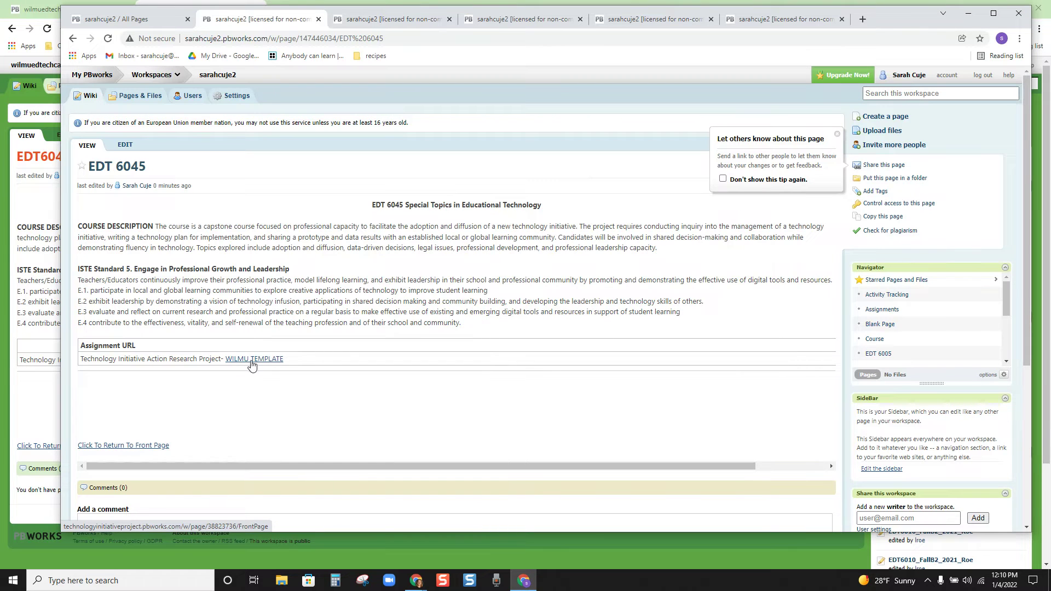
Step: Follow the return link to the Table of Contents page and open a new browser tab
click(122, 447)
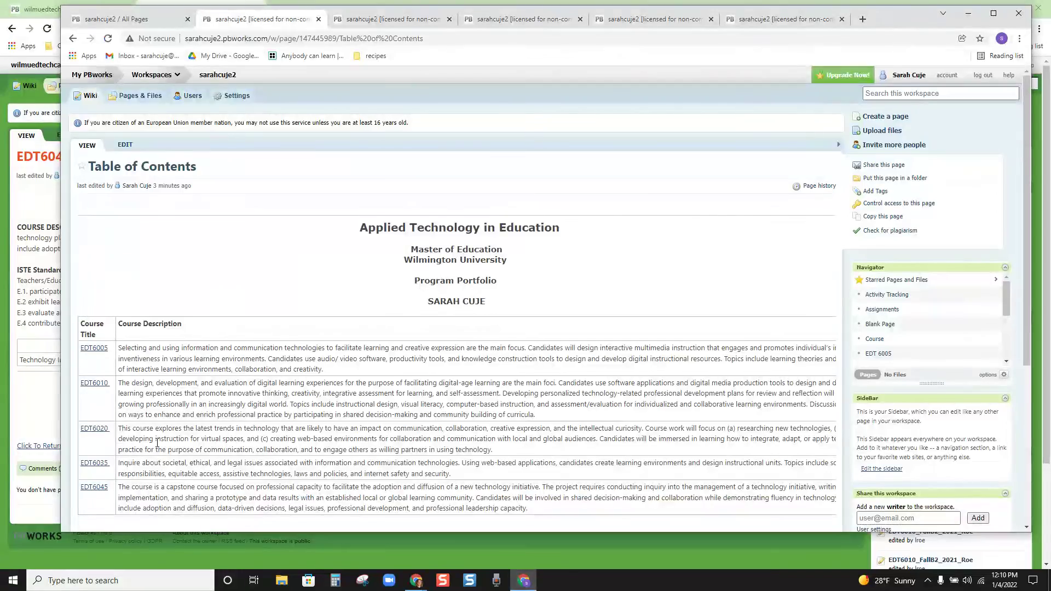
scroll(156, 444, down, 3)
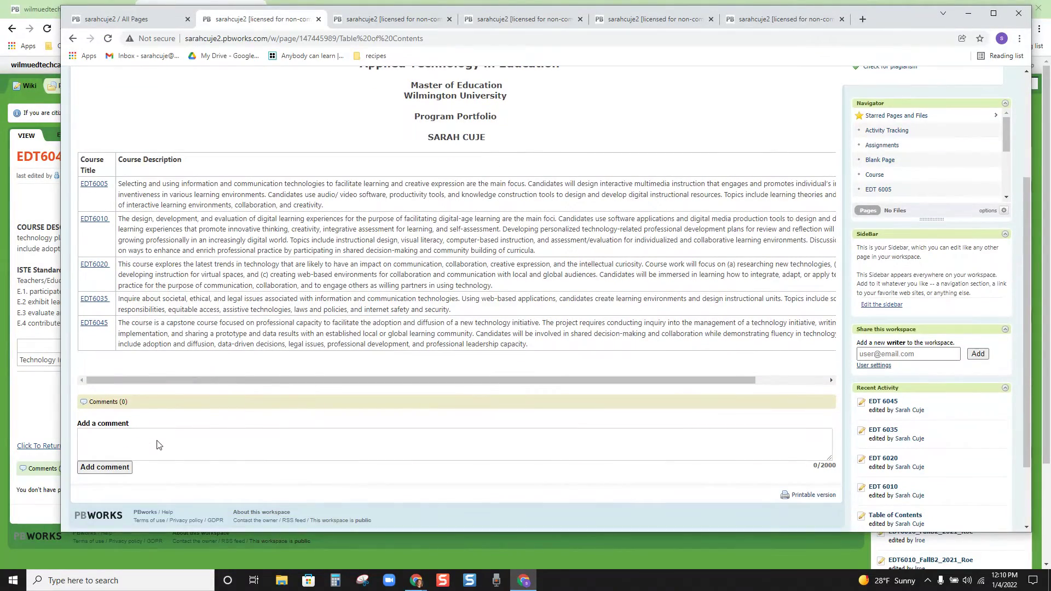
scroll(157, 445, up, 3)
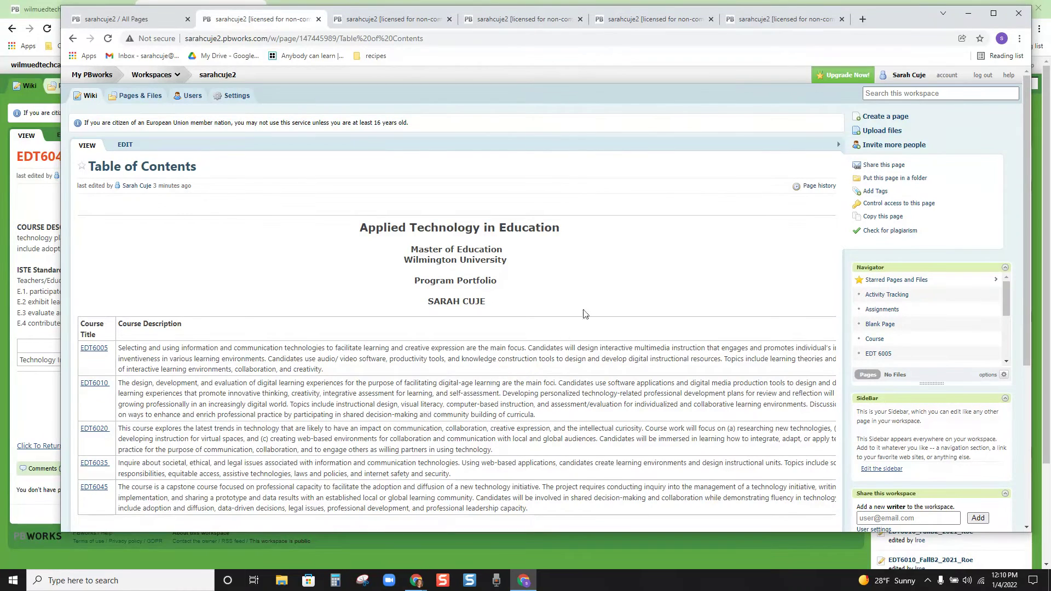
click(862, 20)
Step: Go to images.google.com and search for 'wilmington university'
text(image.)
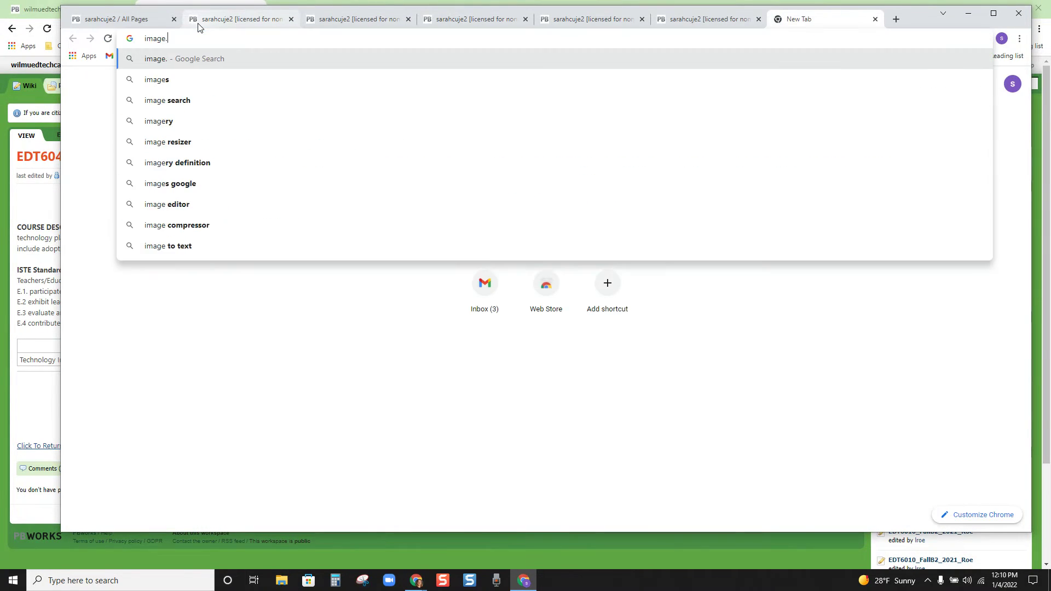
key(BackSpace)
text(s.goog)
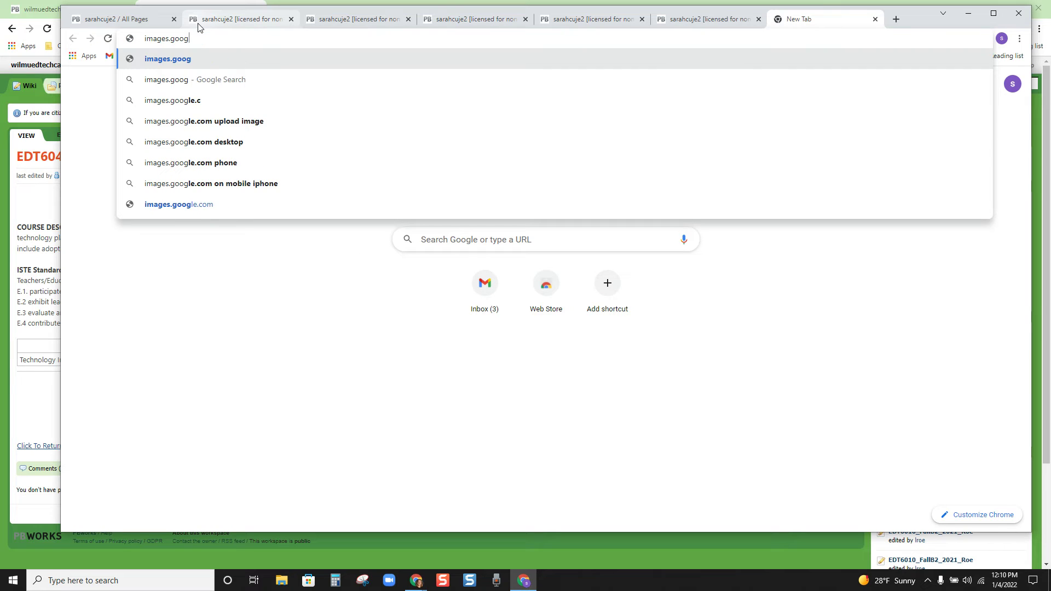
text(le.com)
key(Return)
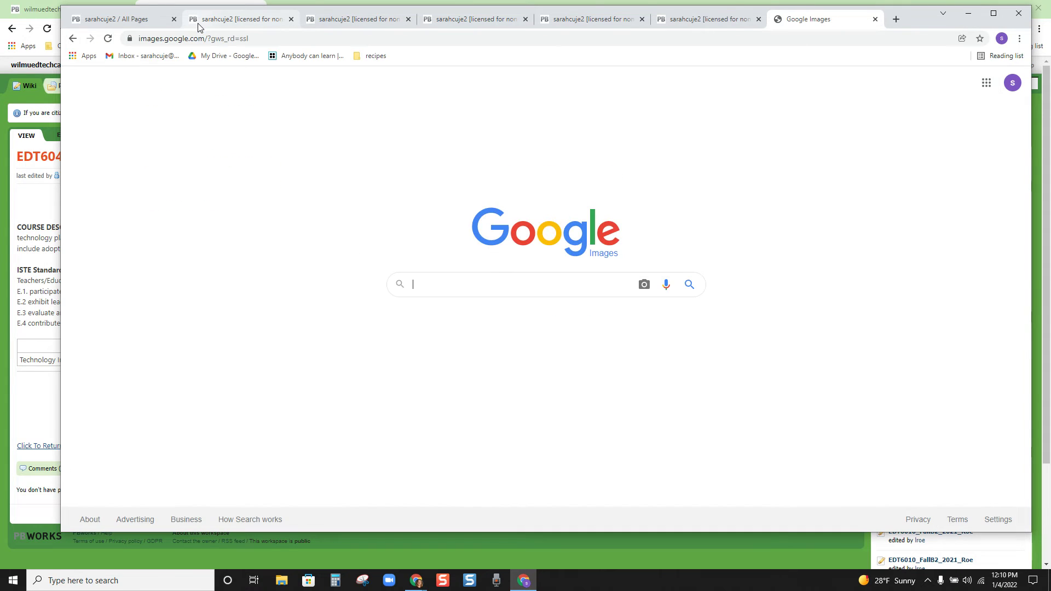
text(wilm)
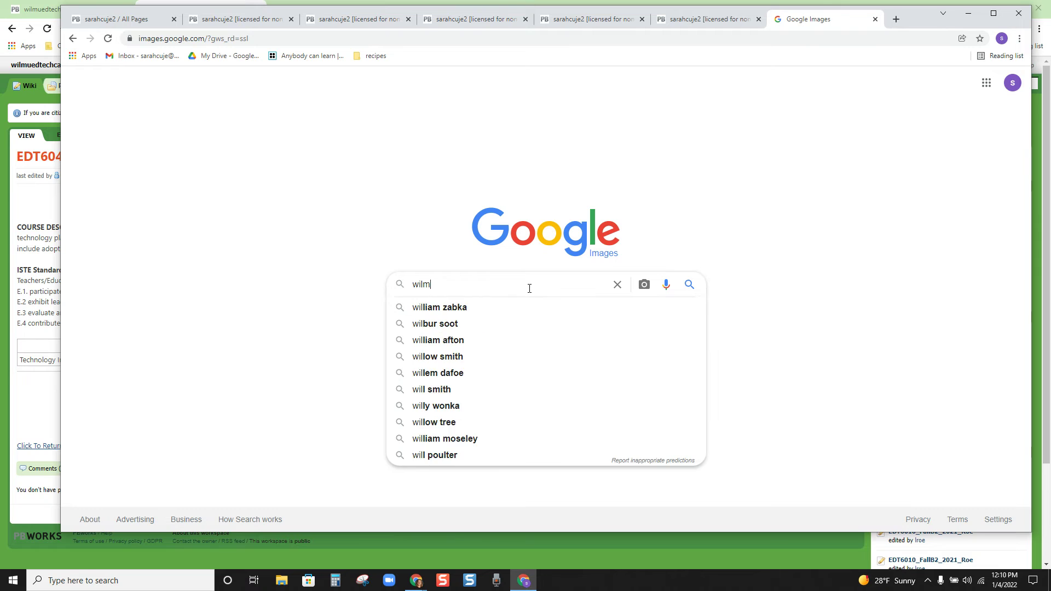
text(ington university)
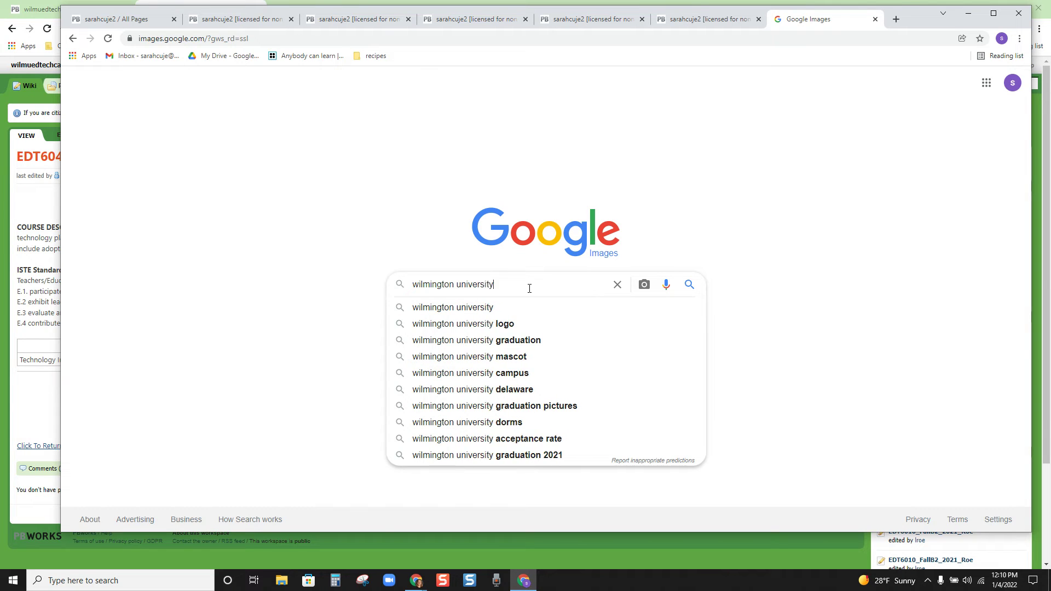
key(Return)
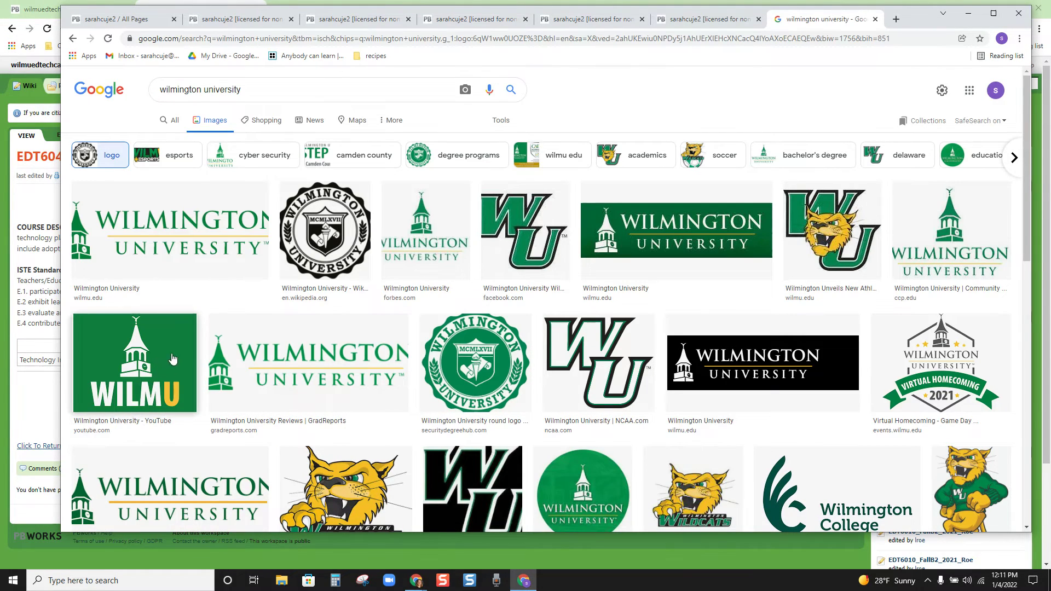
Step: Preview the green circle Wilmington logo and save the image into the Downloads folder
drag(170, 362, 335, 320)
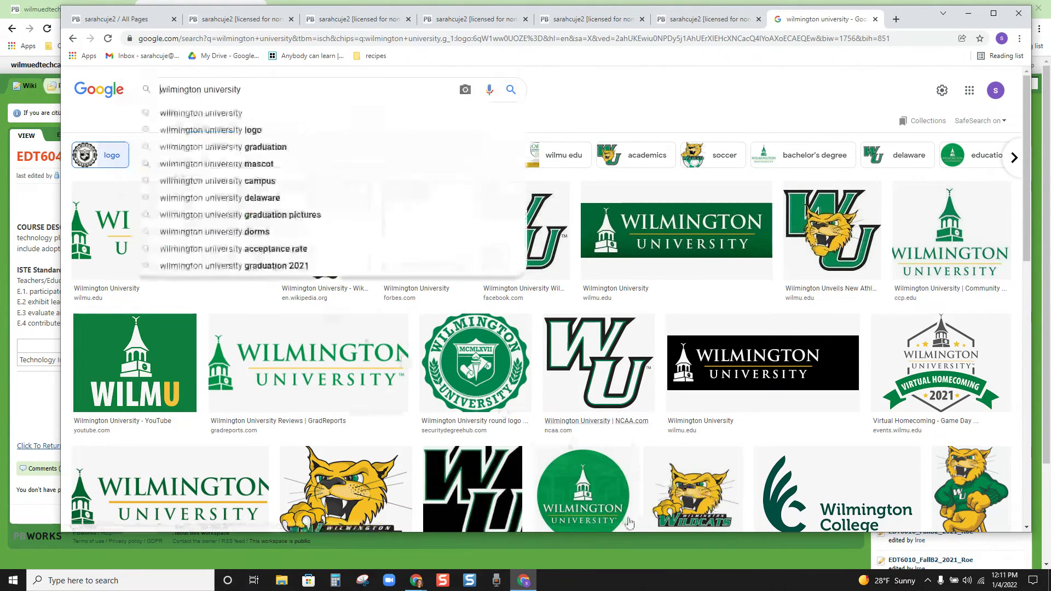
click(583, 493)
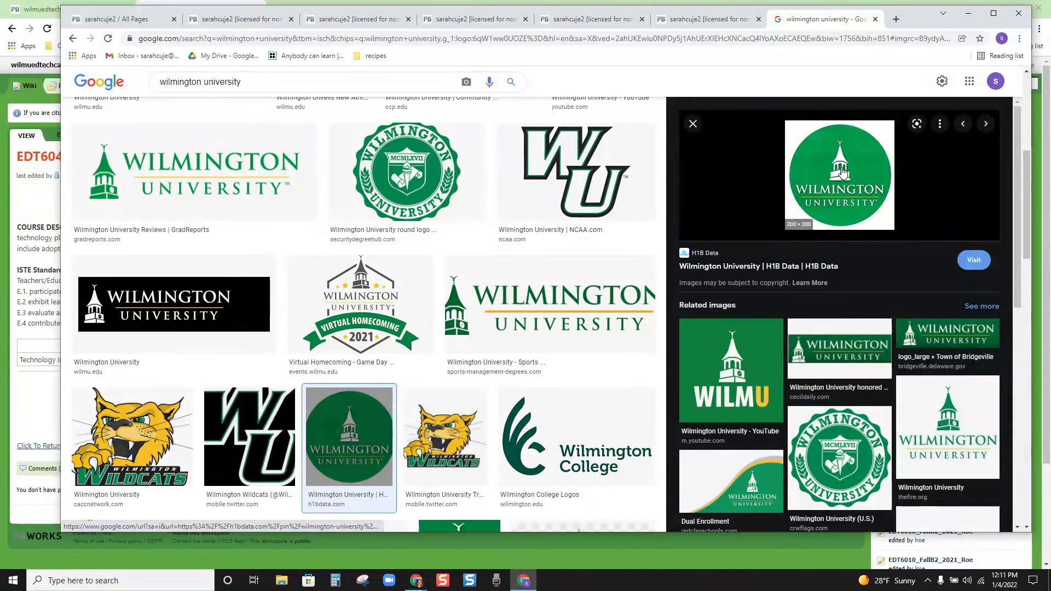
right_click(841, 169)
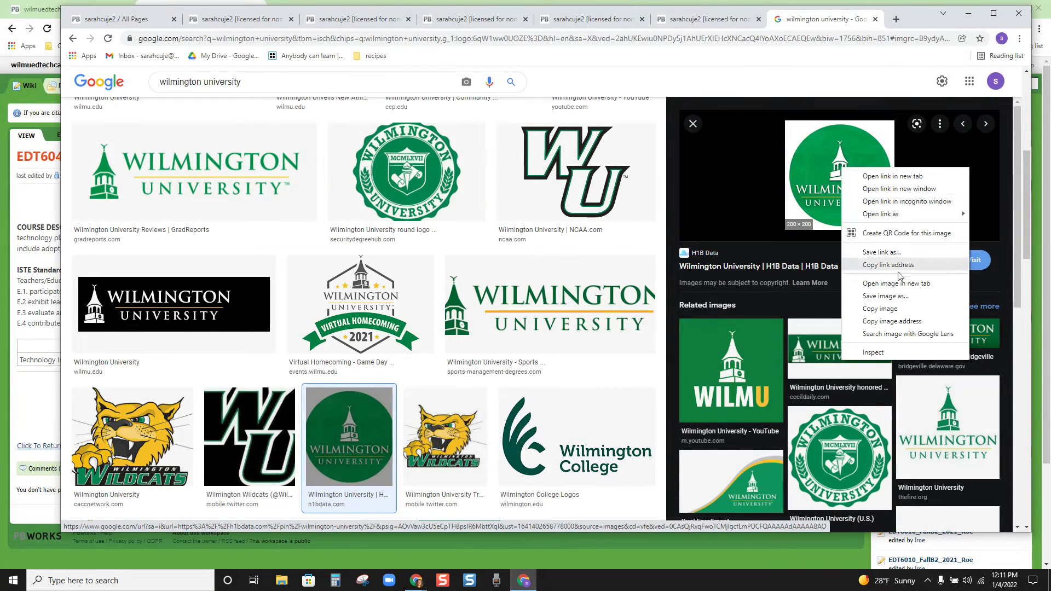
click(892, 307)
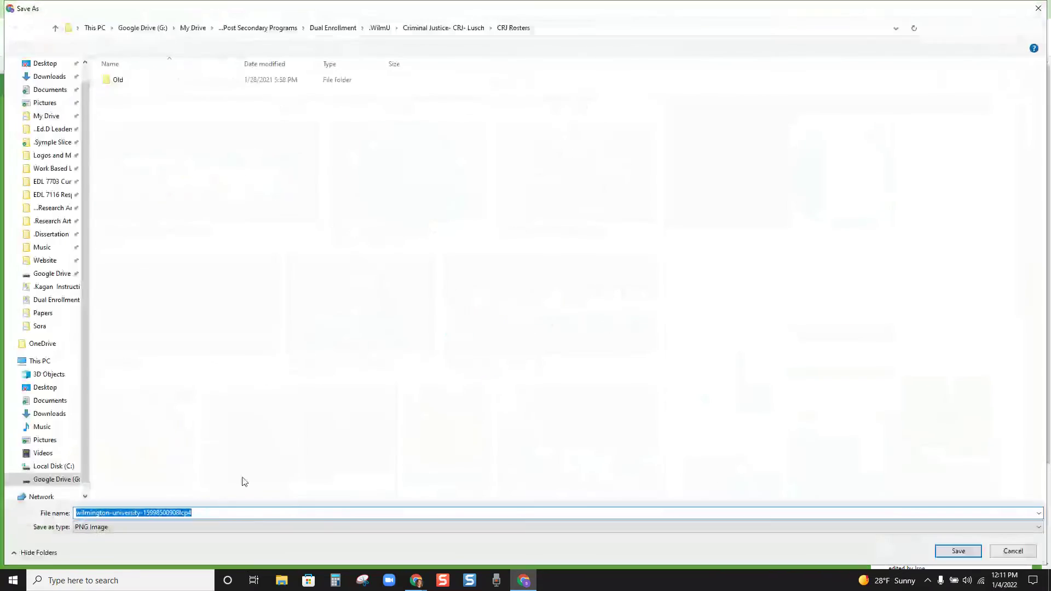
scroll(71, 175, up, 1)
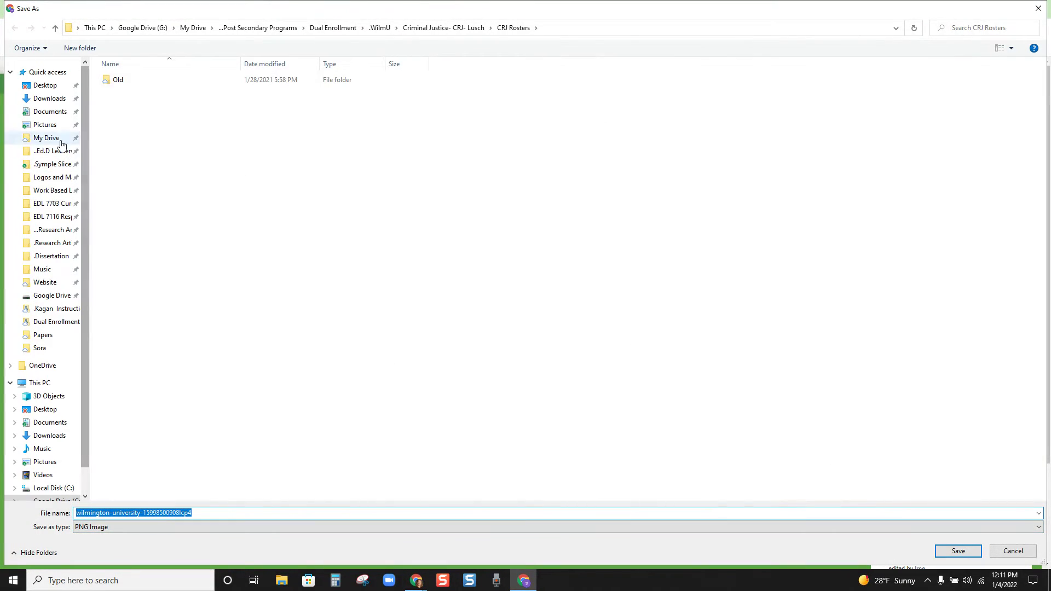
click(49, 99)
Step: Finish saving the logo as PNG and open the Table of Contents page for editing
click(958, 551)
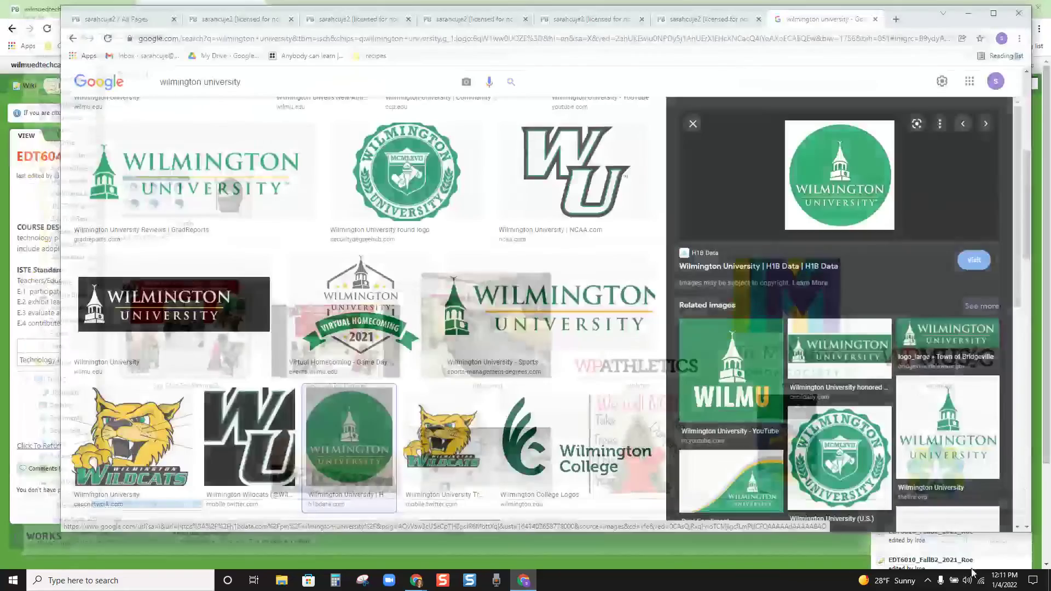
click(144, 19)
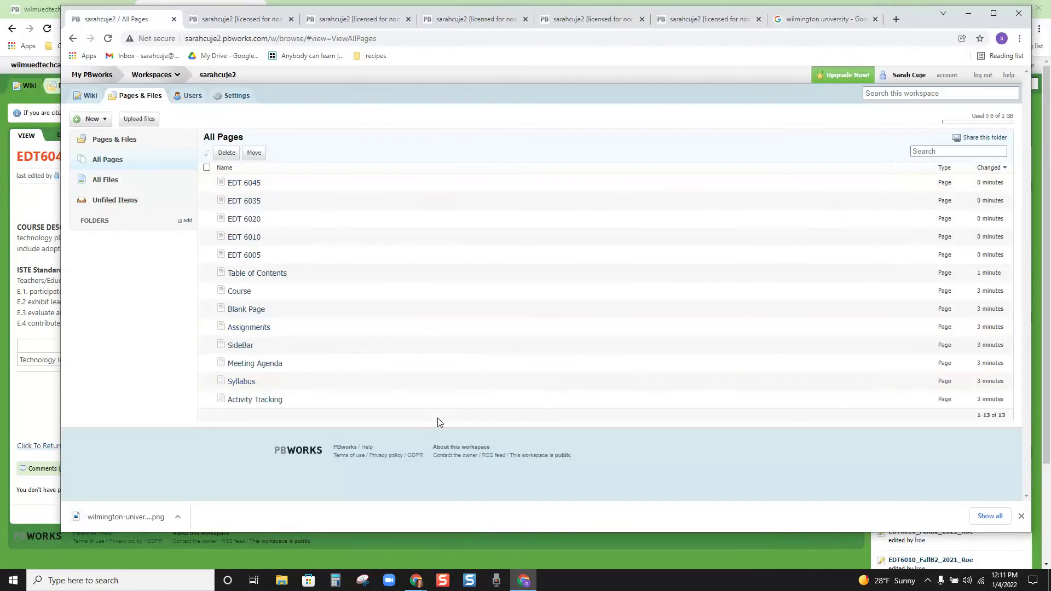
click(226, 24)
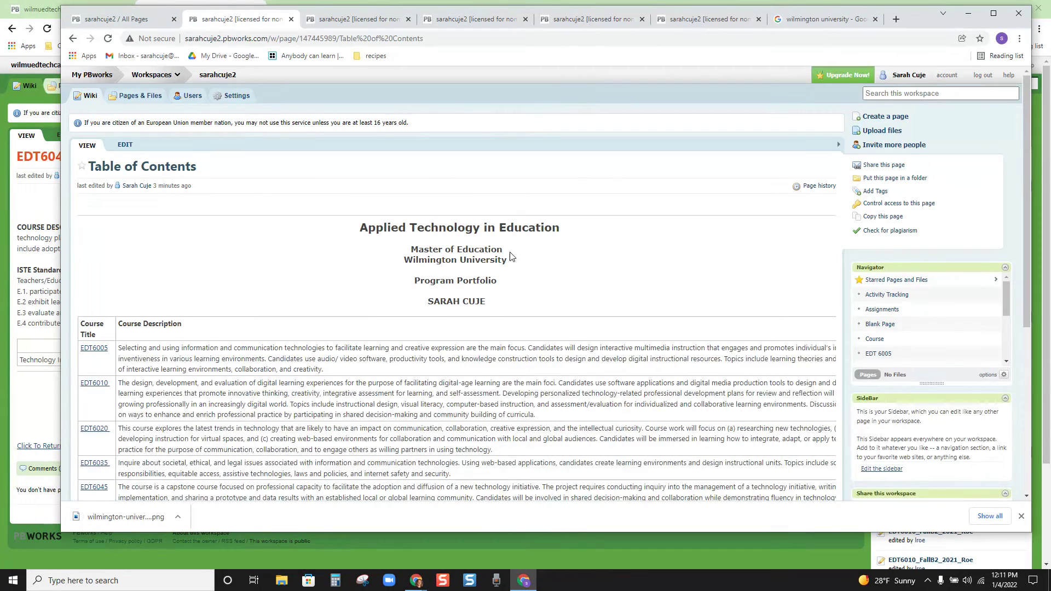
click(124, 145)
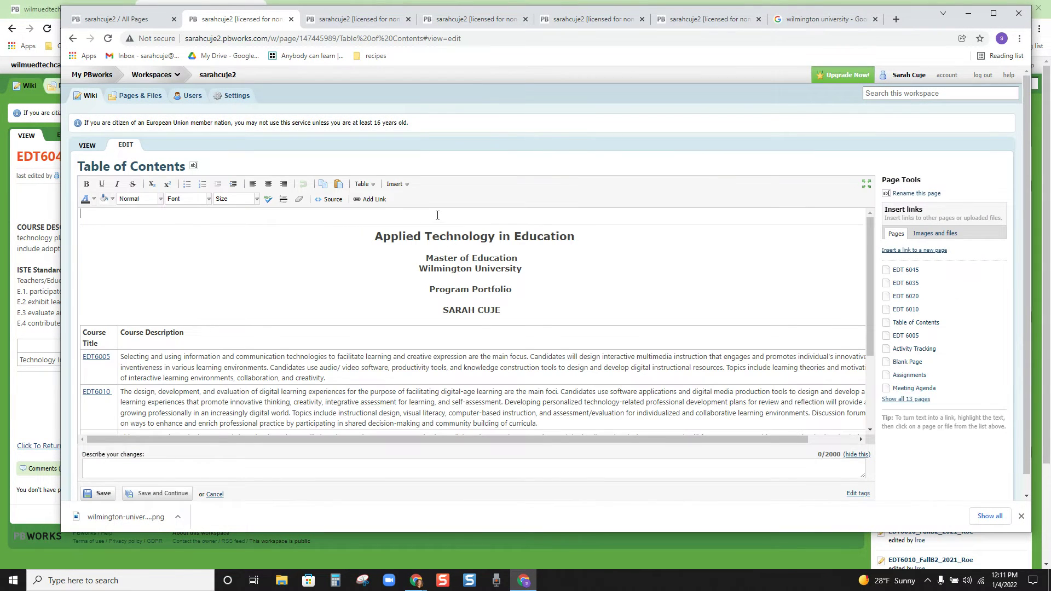
Step: Center the empty top line of the page, opening and closing the Insert menu without inserting
click(268, 184)
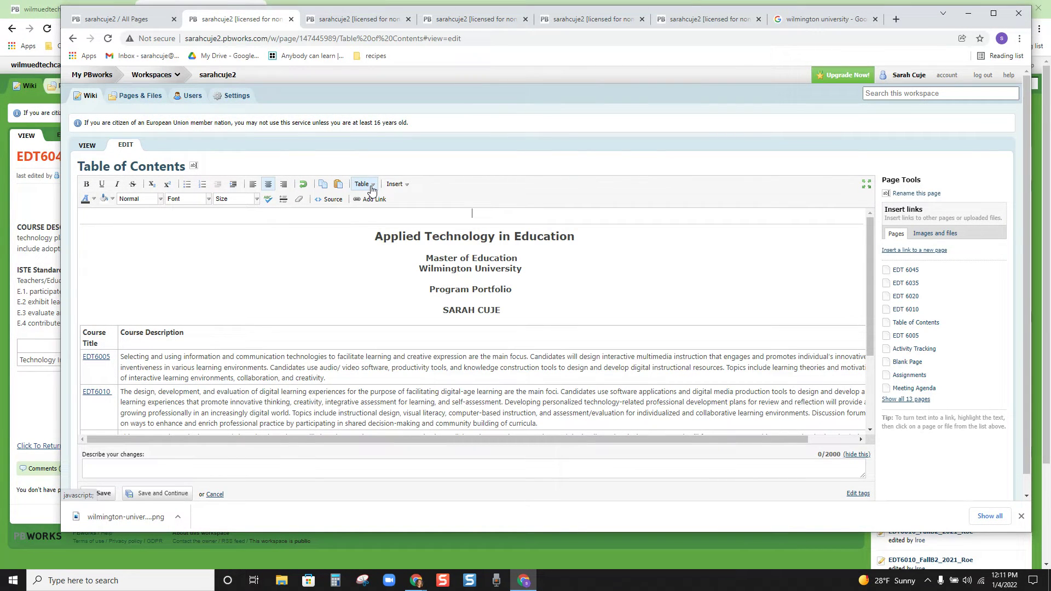
click(395, 185)
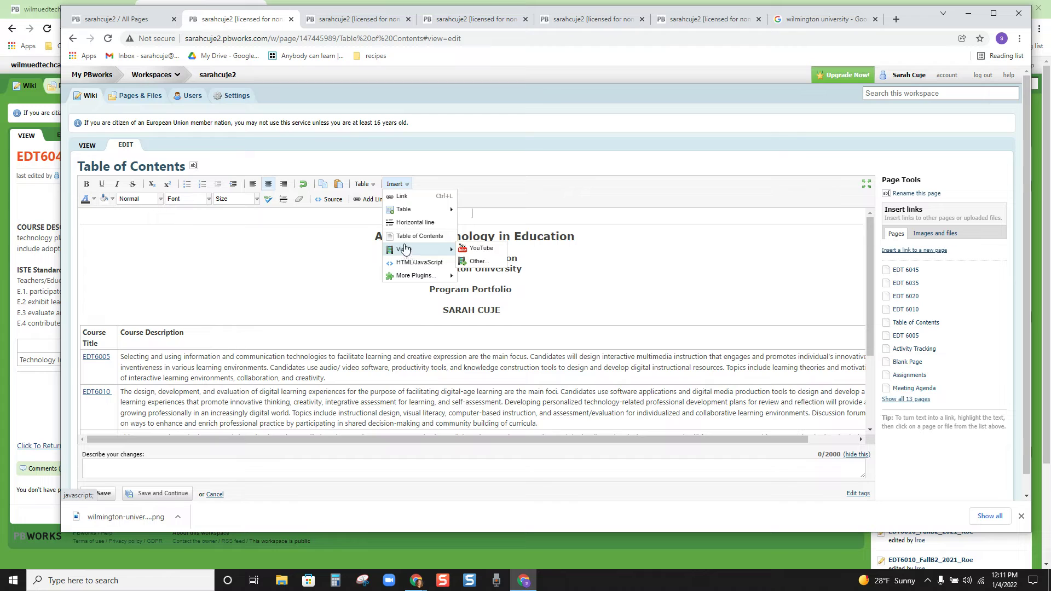
mouse_move(406, 212)
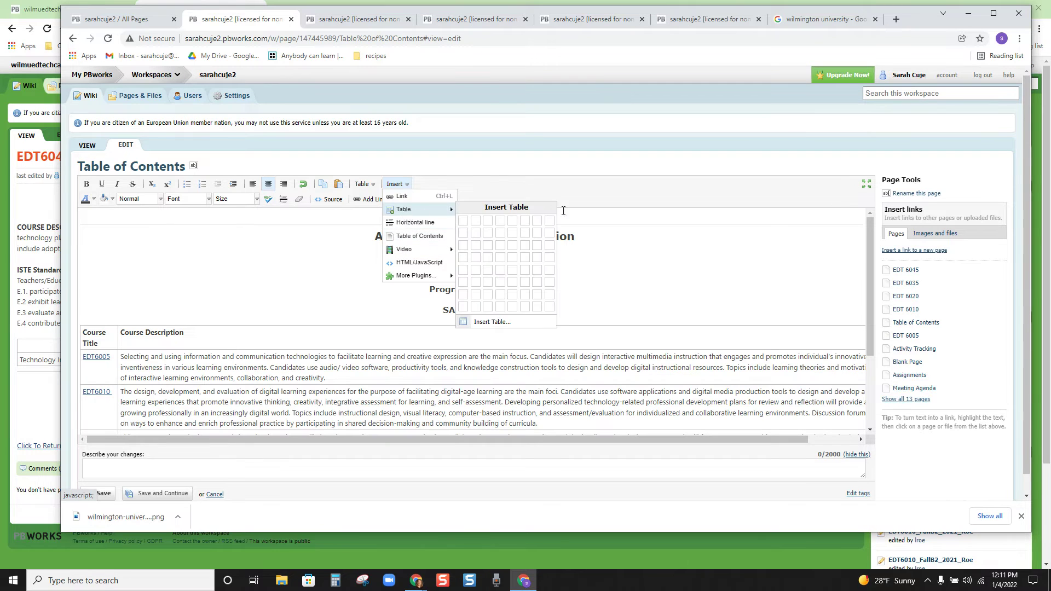
click(585, 217)
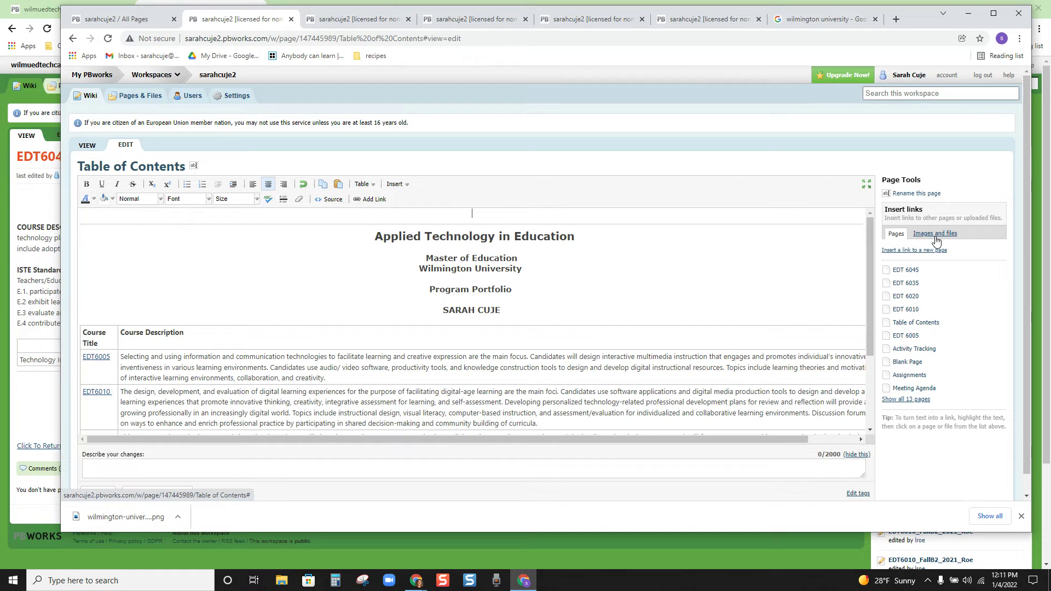
click(393, 186)
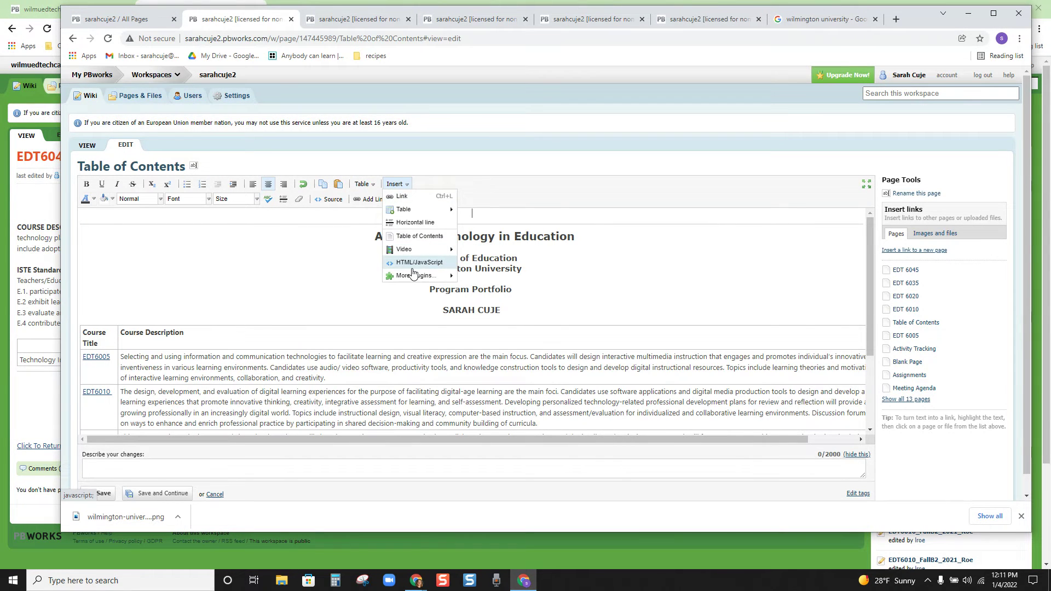
click(491, 217)
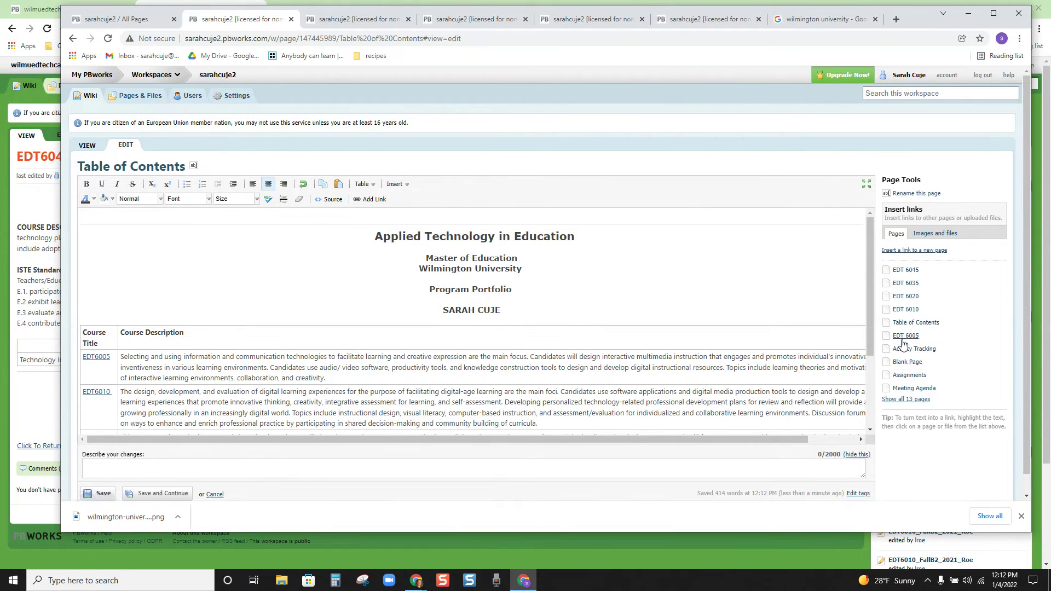
Step: Upload the Wilmington University logo file and insert it at the top of the page
click(942, 236)
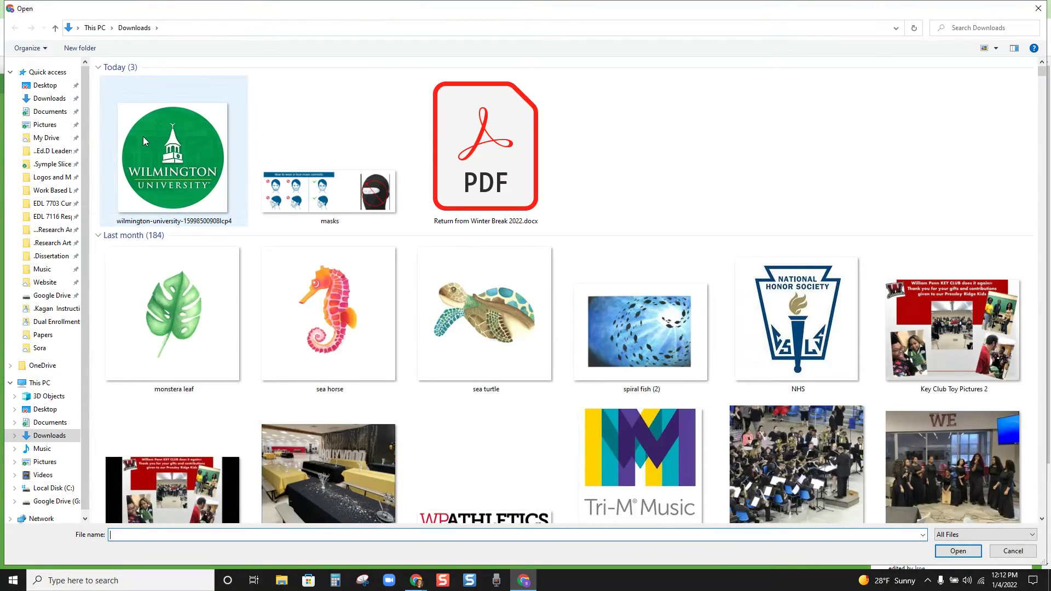
click(144, 141)
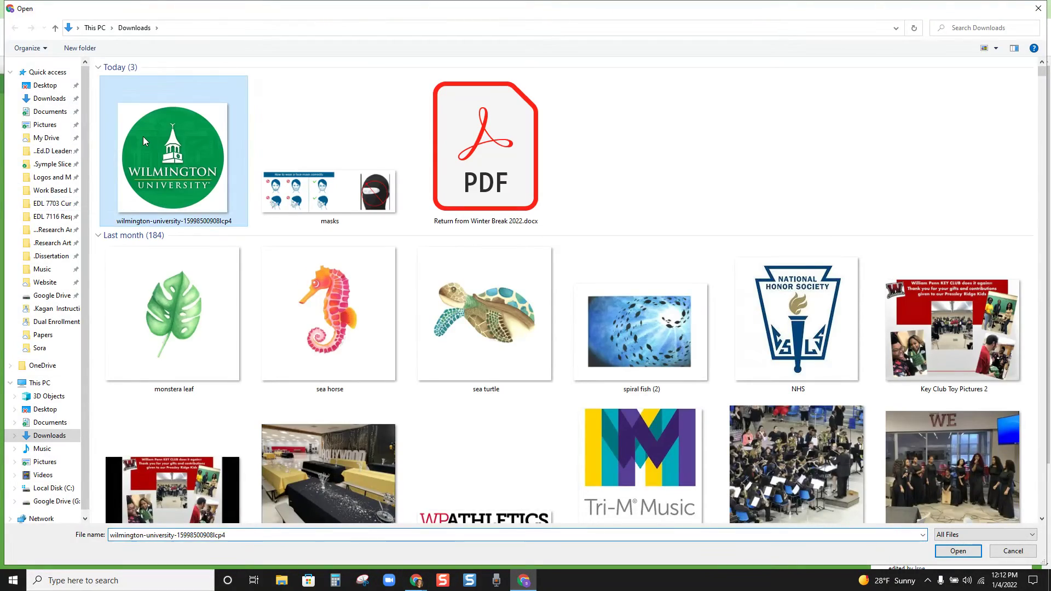
double_click(144, 139)
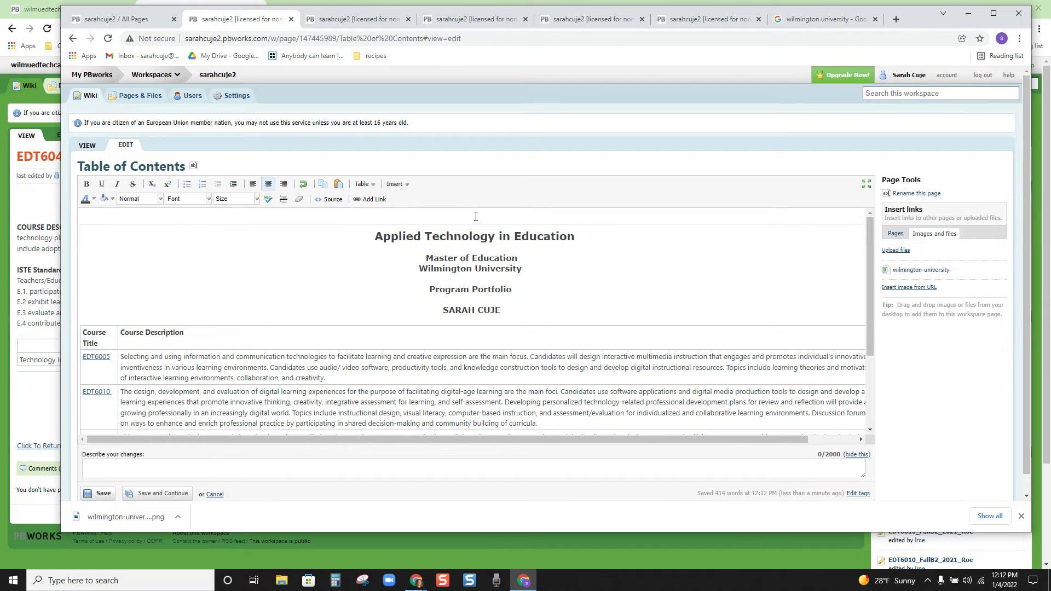
click(917, 270)
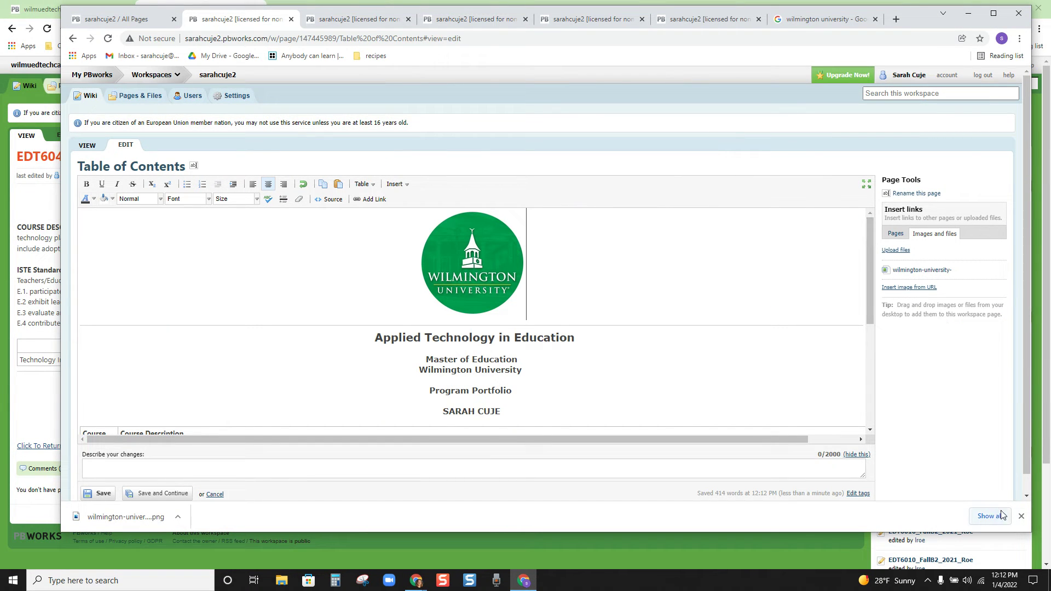
click(1022, 517)
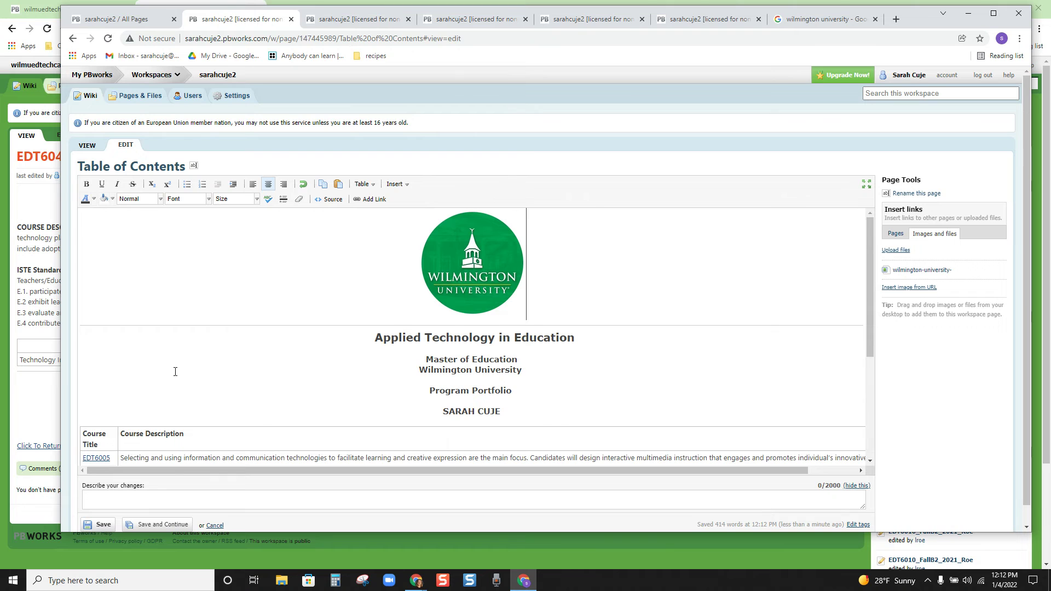
scroll(121, 329, down, 2)
scroll(121, 329, up, 2)
Step: Undo the Table of Contents link accidentally applied to the logo
drag(499, 252, 440, 251)
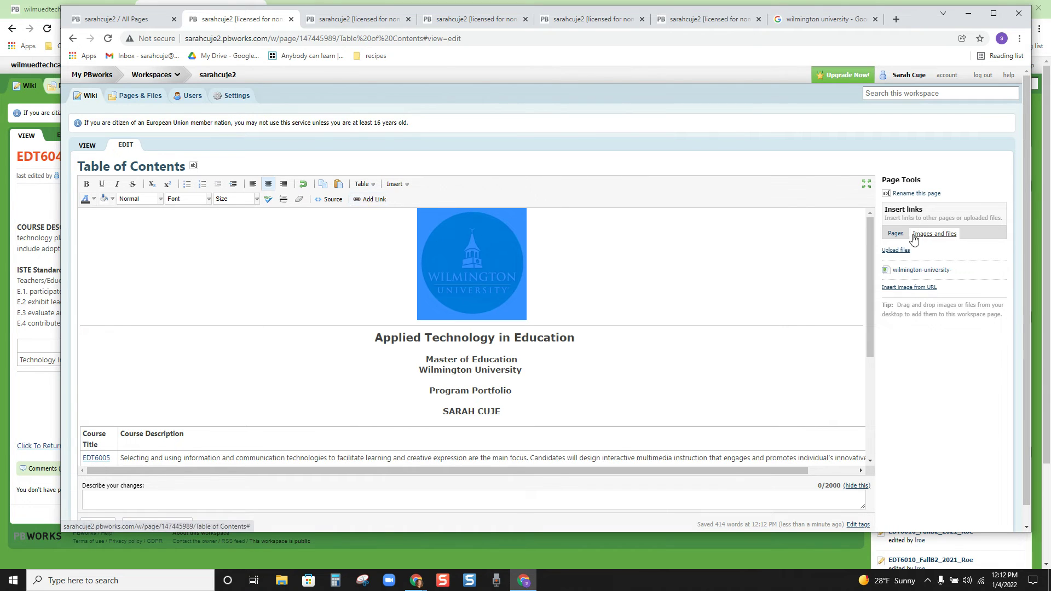
click(896, 234)
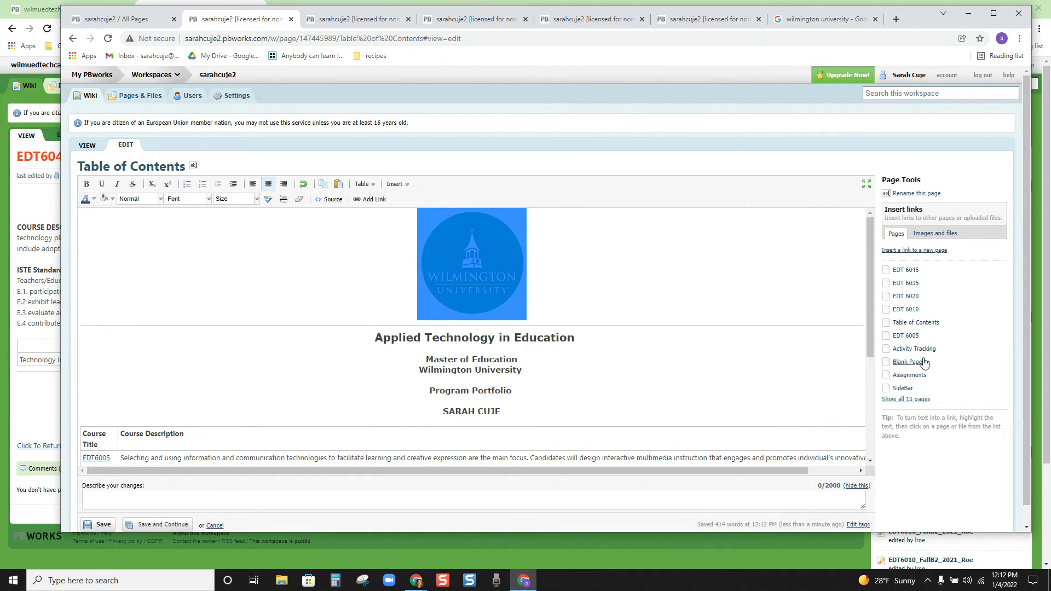
click(913, 323)
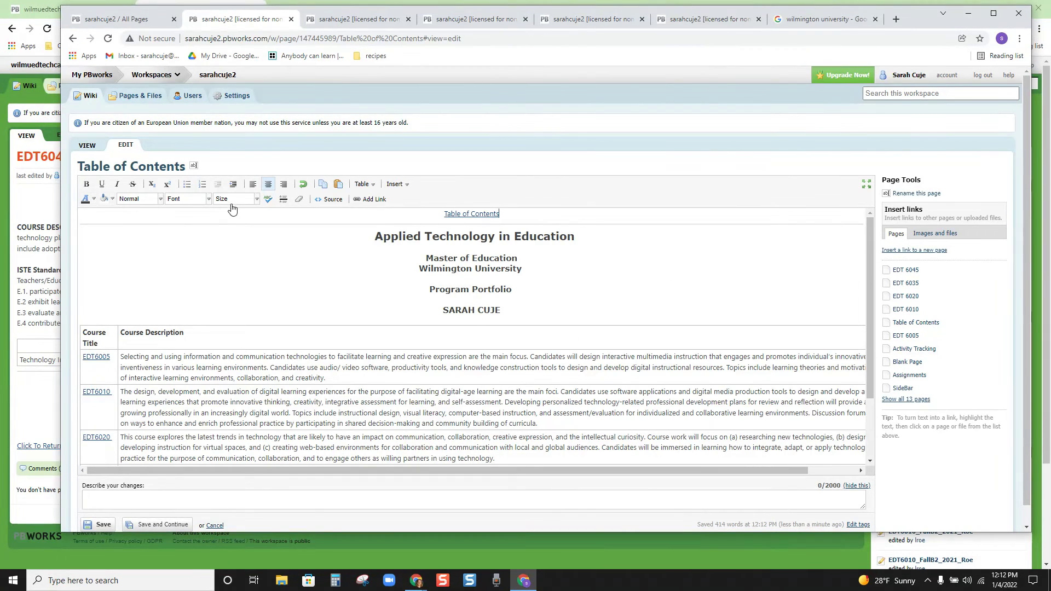
click(262, 264)
click(302, 183)
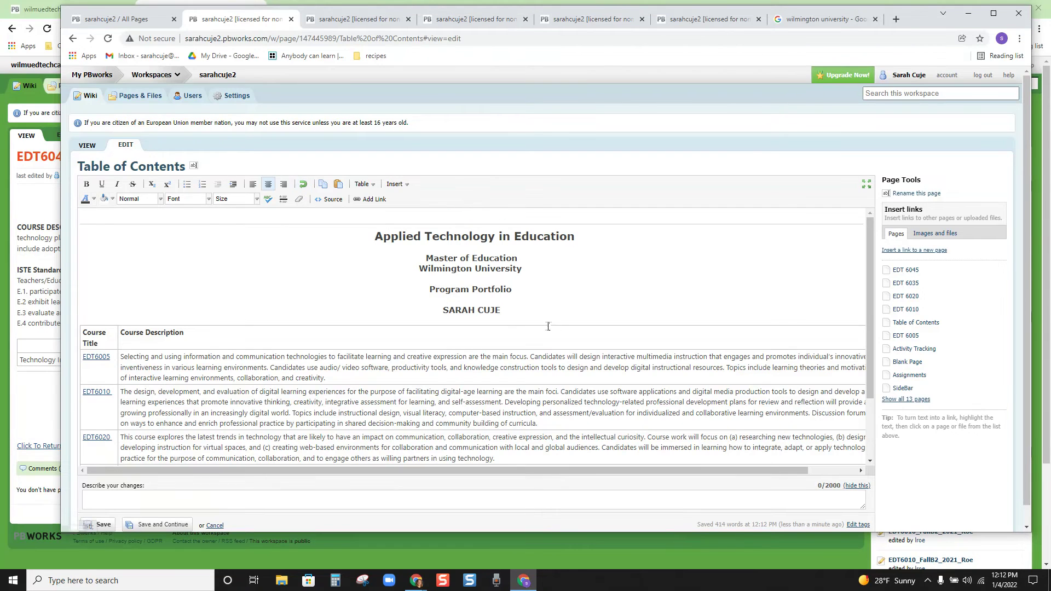
Step: Insert the Wilmington University logo image again and save the Table of Contents page
click(945, 235)
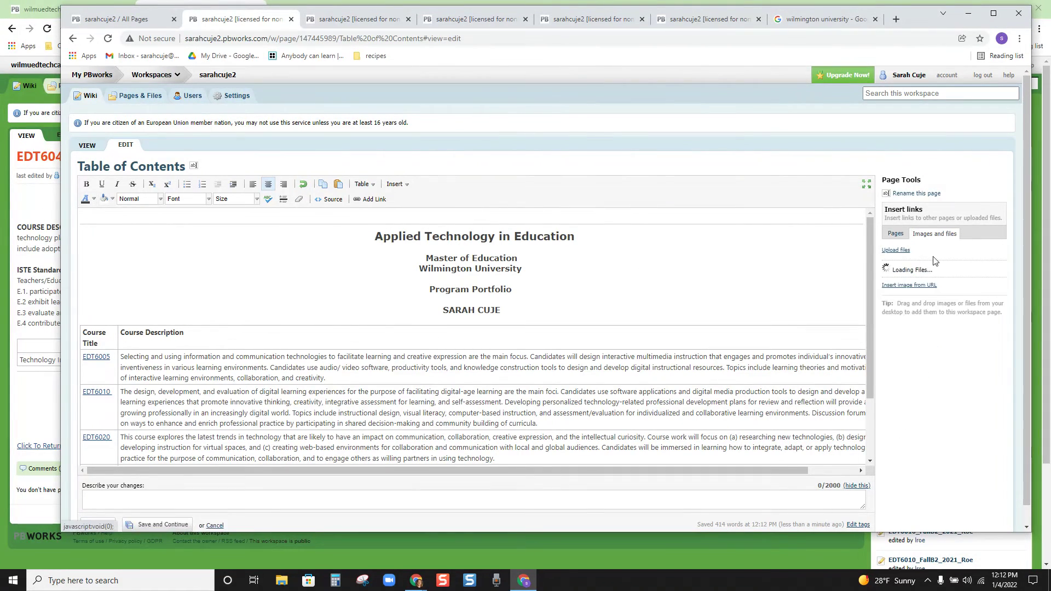
click(907, 270)
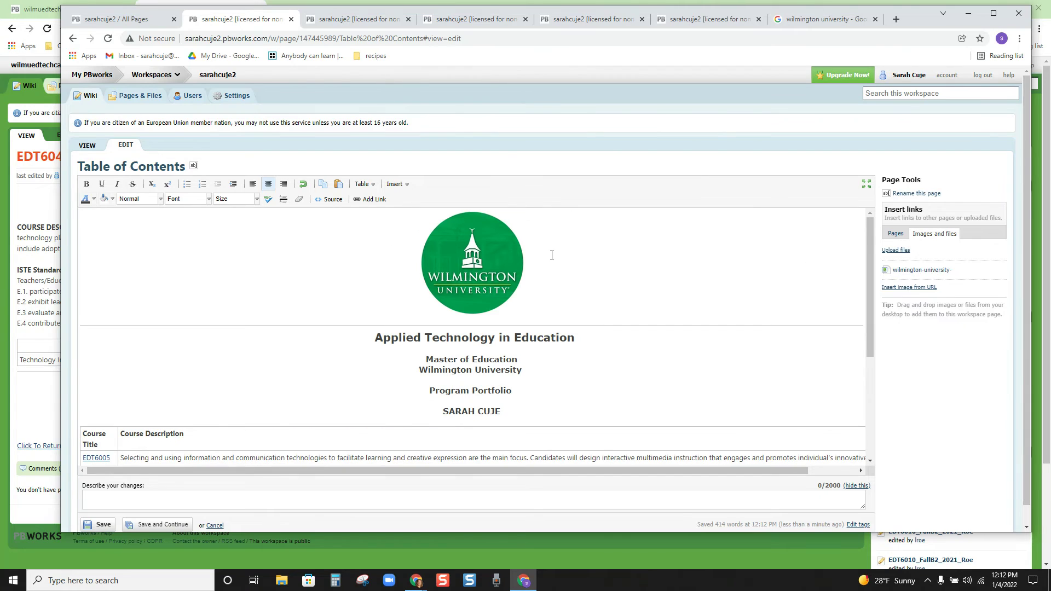
drag(586, 253, 423, 263)
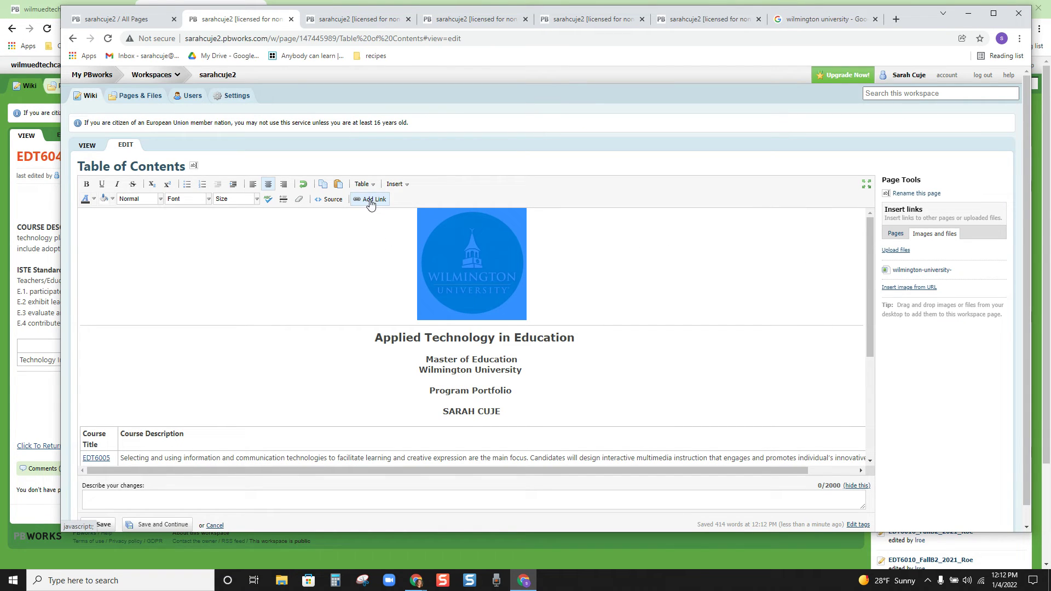
click(319, 267)
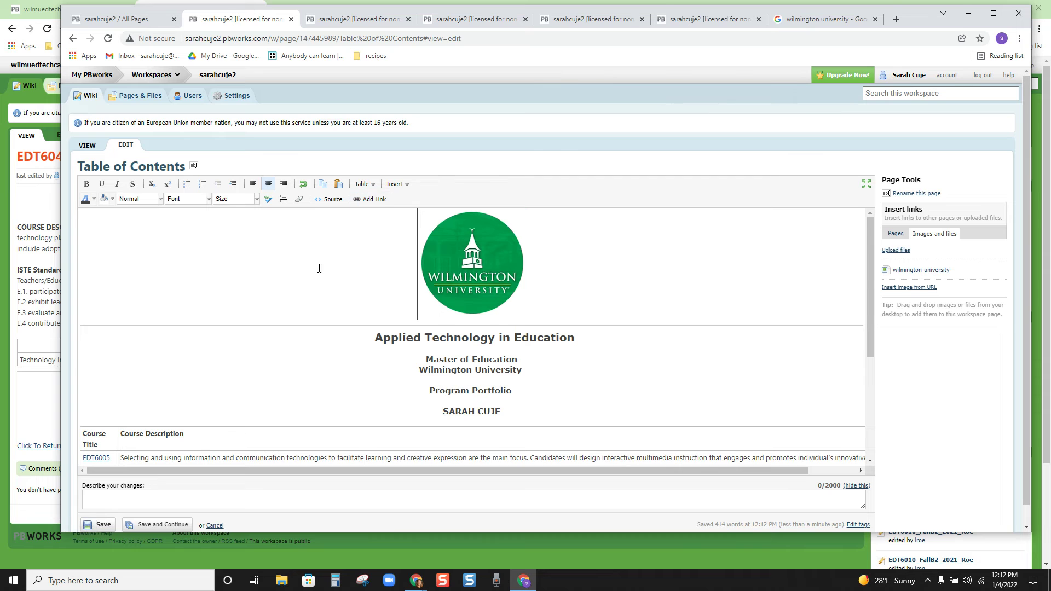
click(89, 525)
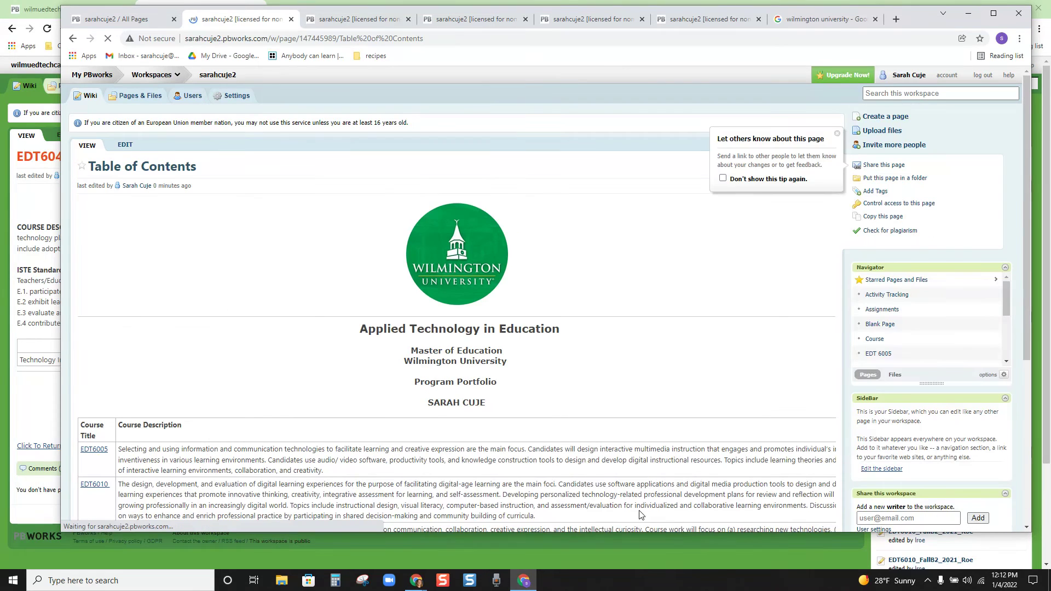
Step: Open the EDT6005 course page from the course table on the saved Table of Contents
scroll(623, 301, down, 3)
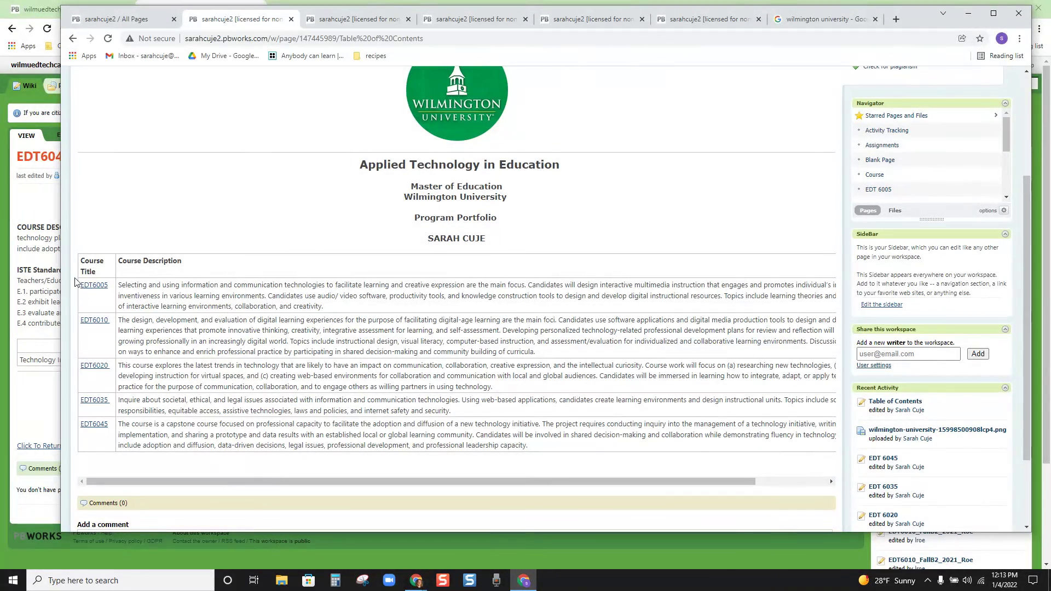
click(94, 286)
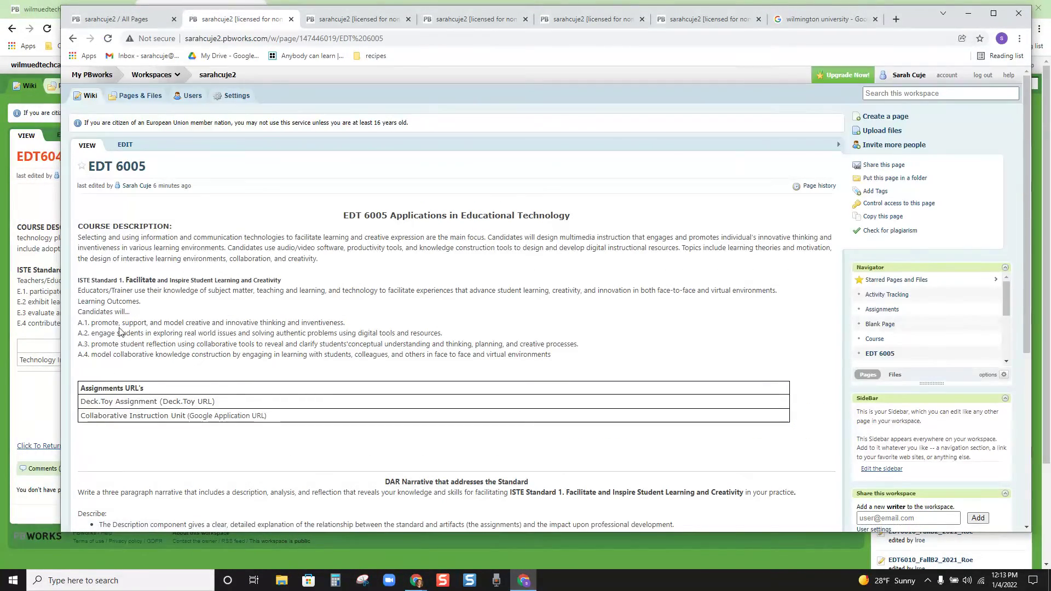
scroll(100, 367, down, 1)
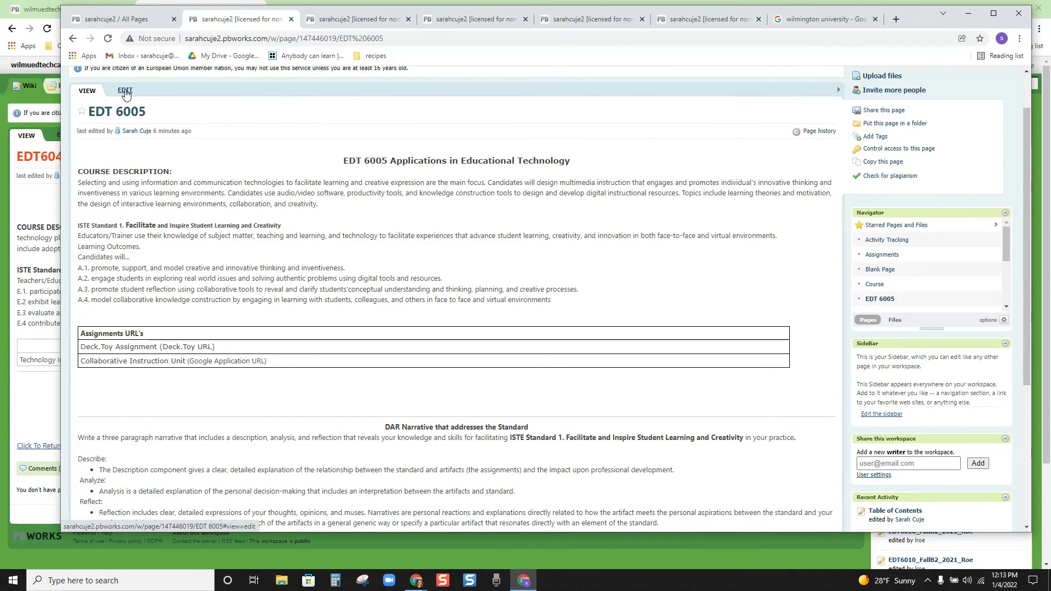
click(126, 92)
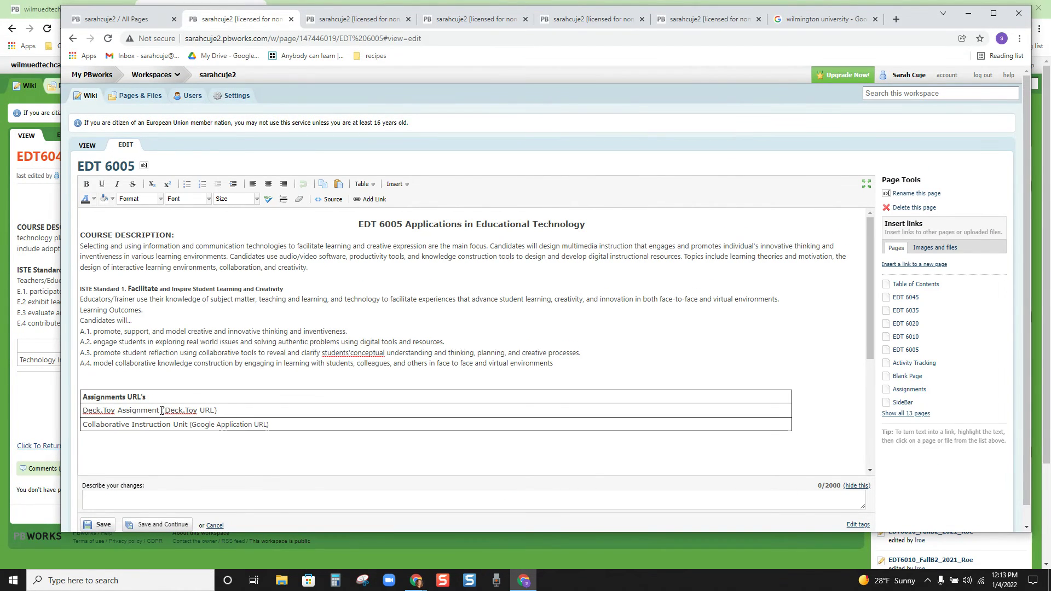
drag(161, 410, 82, 410)
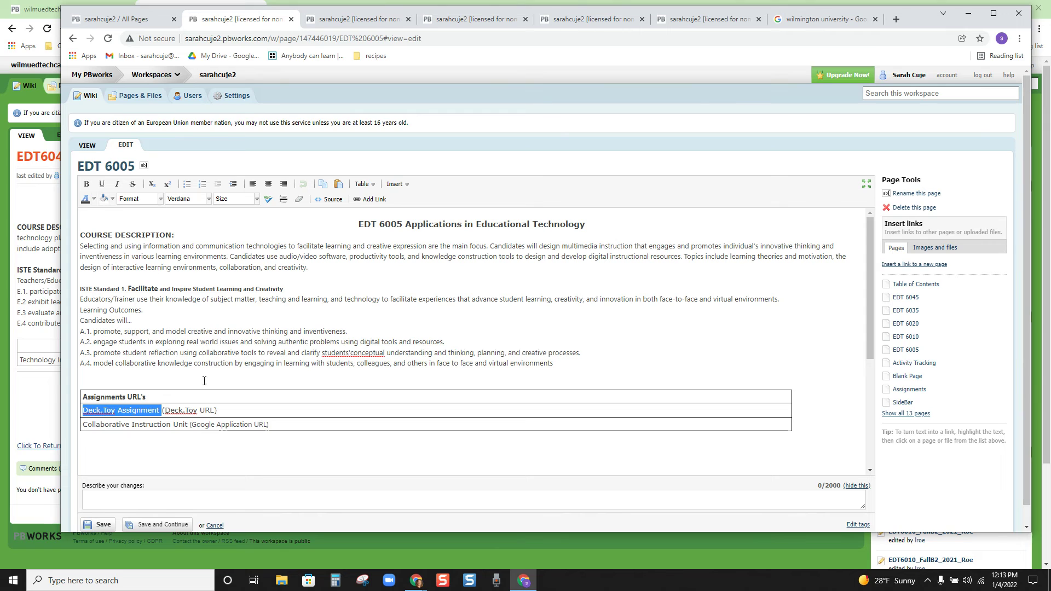
click(363, 199)
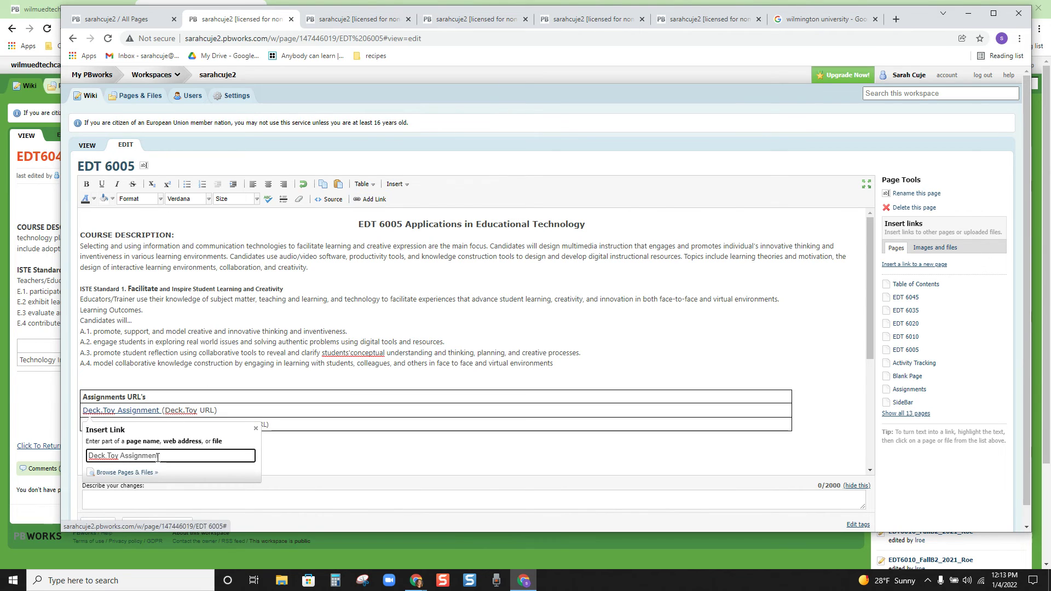
drag(158, 458, 87, 456)
key(Escape)
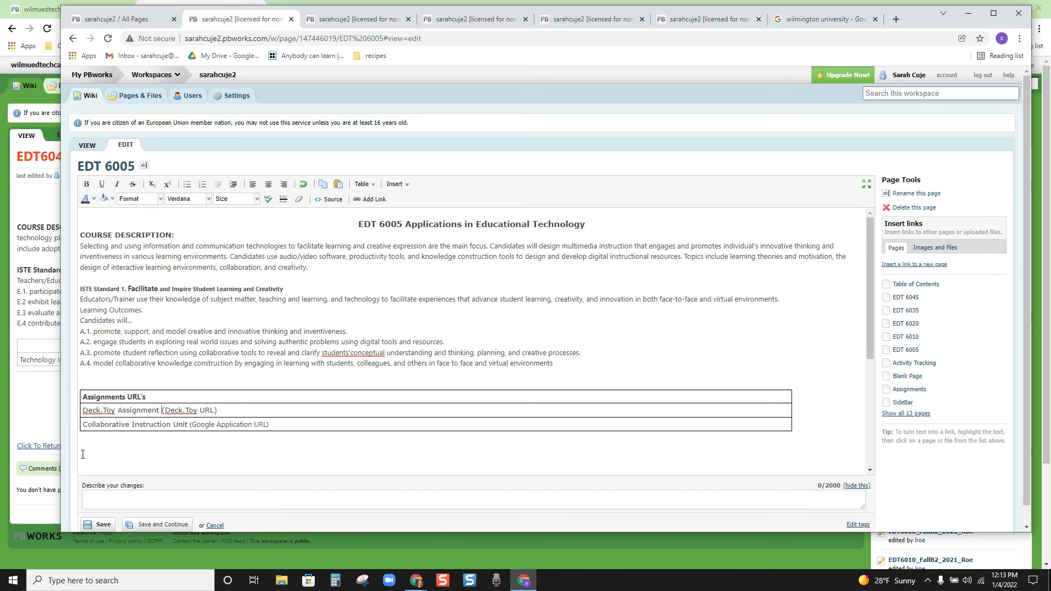
drag(161, 411, 83, 411)
click(379, 199)
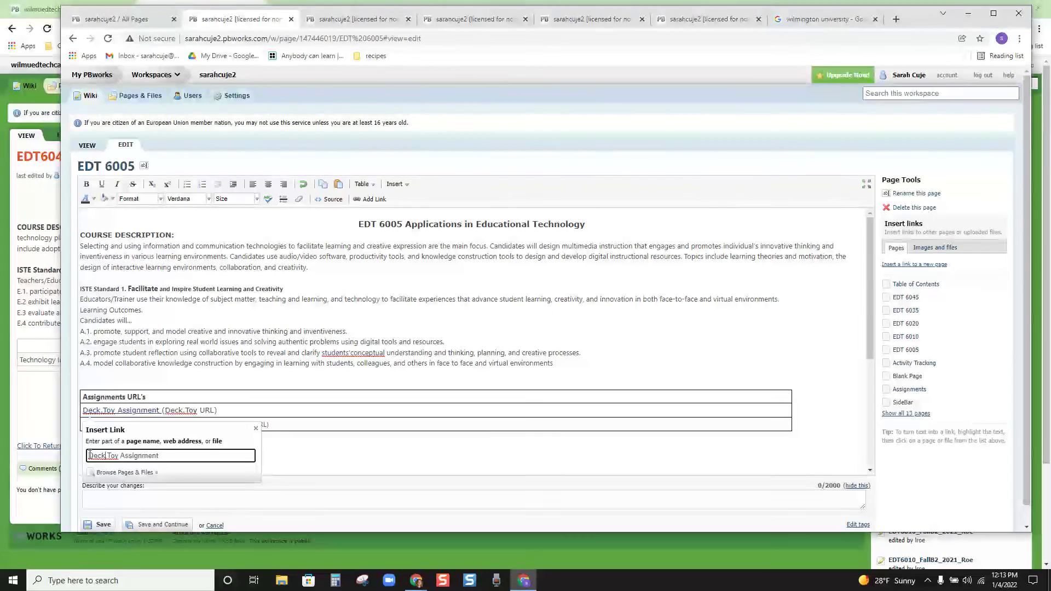
drag(89, 455, 184, 454)
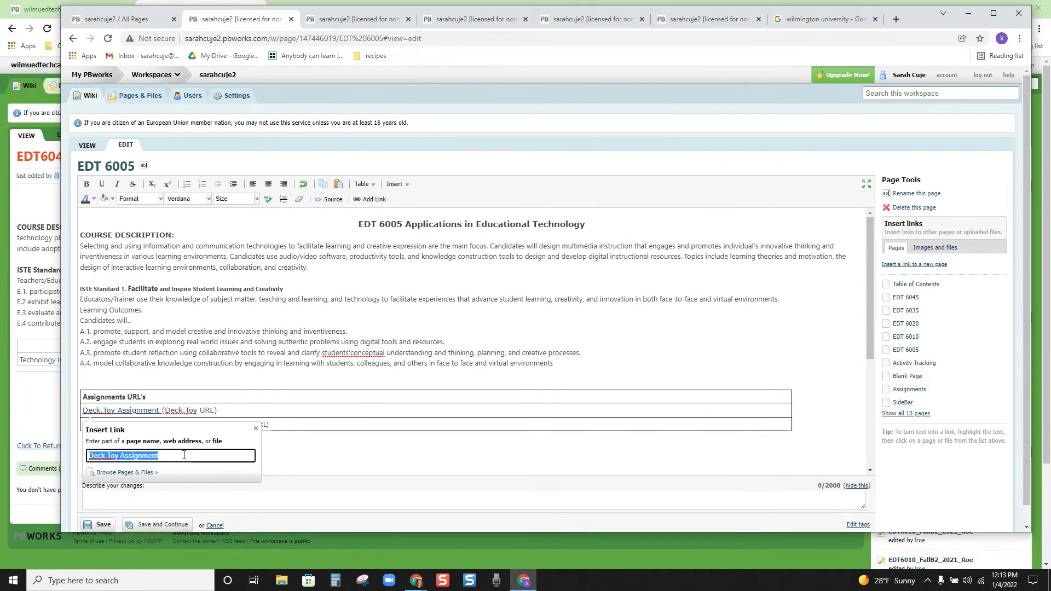
text(www.)
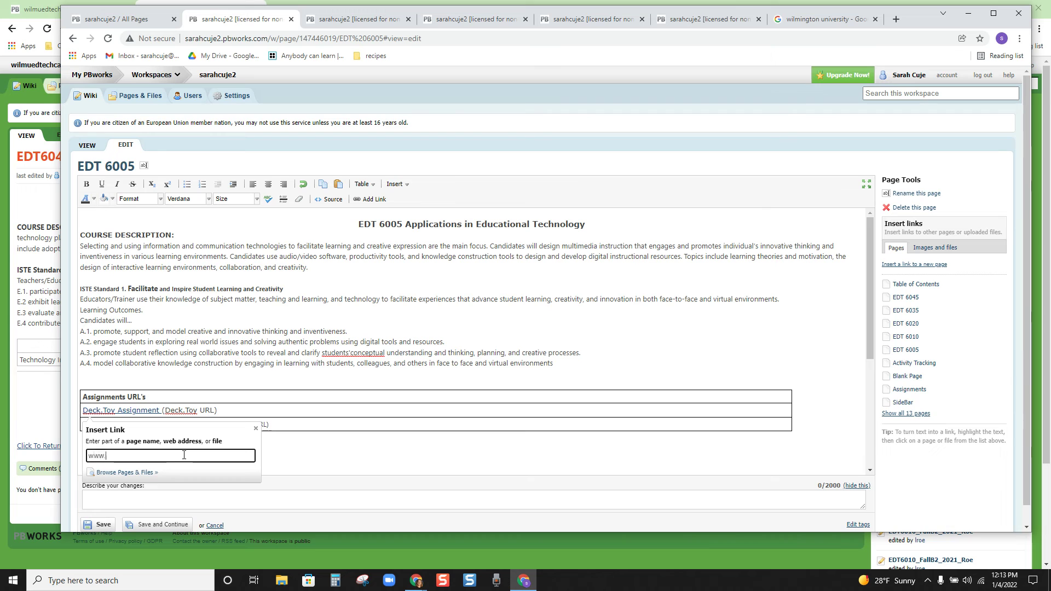
click(256, 428)
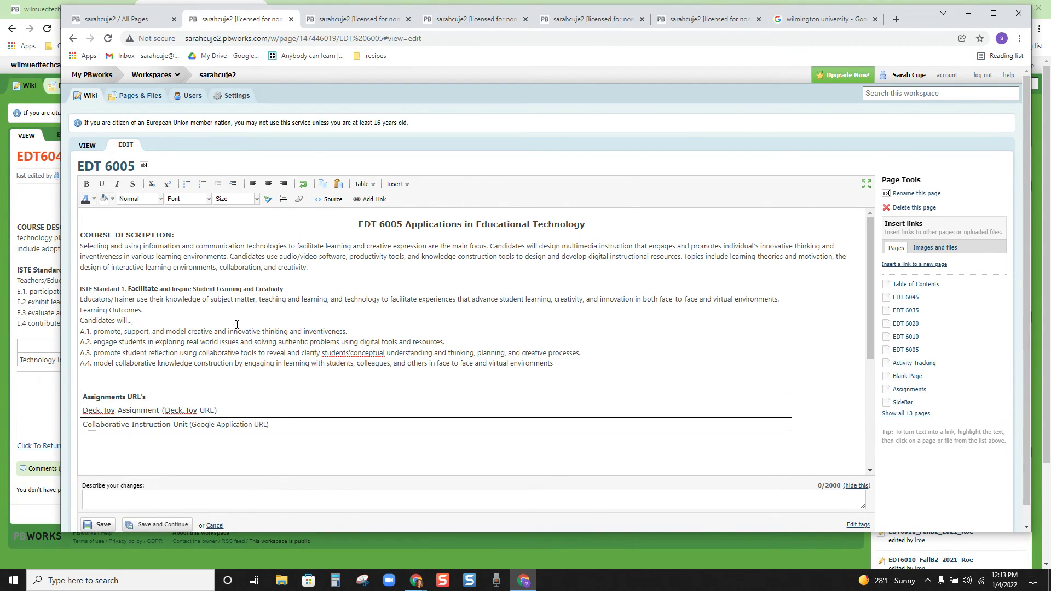
click(237, 325)
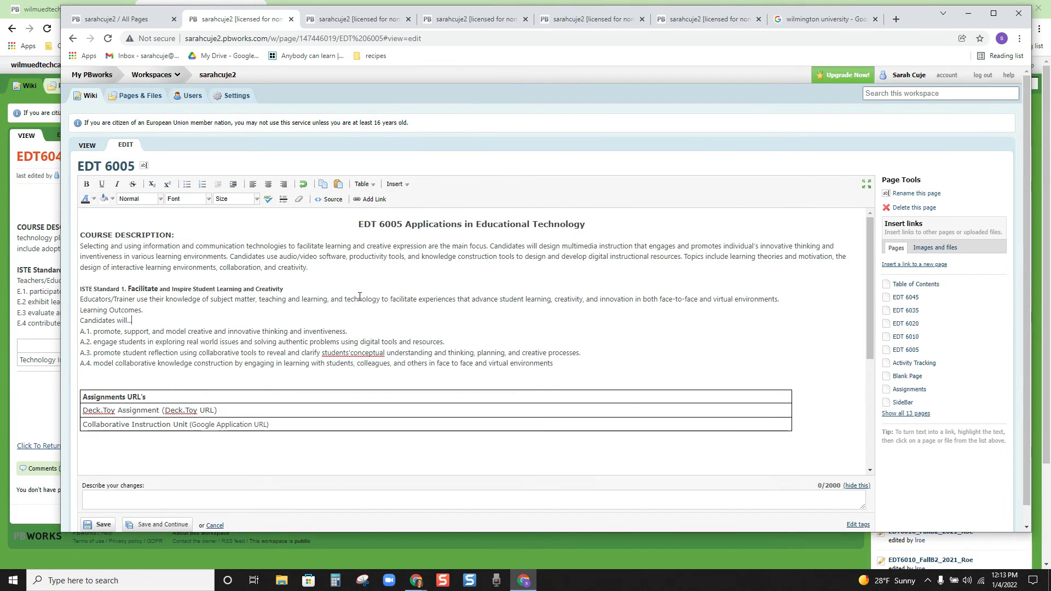
click(113, 523)
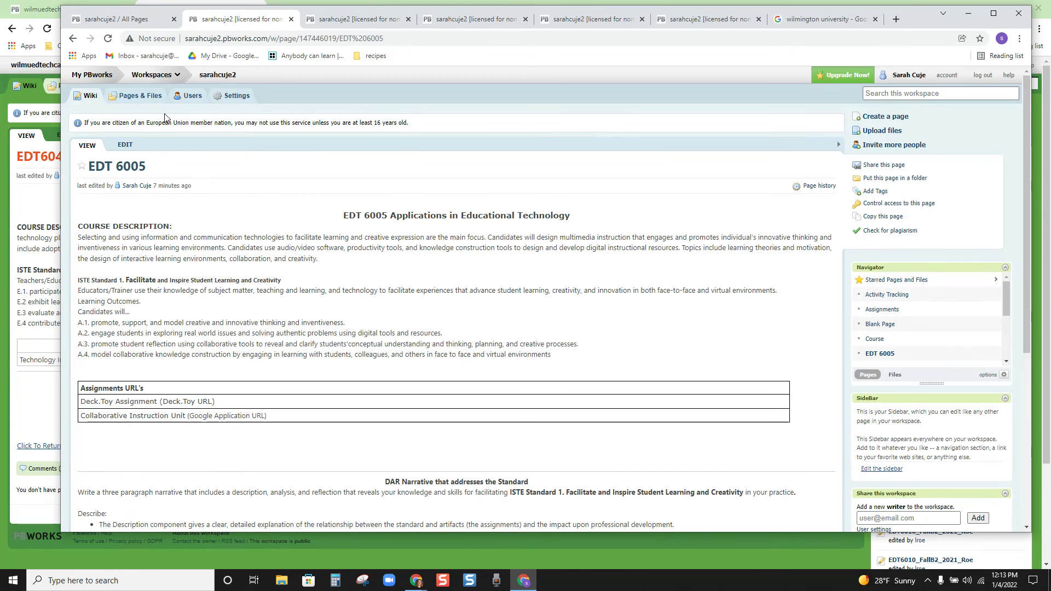
Step: Return to the Table of Contents via its link and select the page-name part of its web address
scroll(235, 408, down, 5)
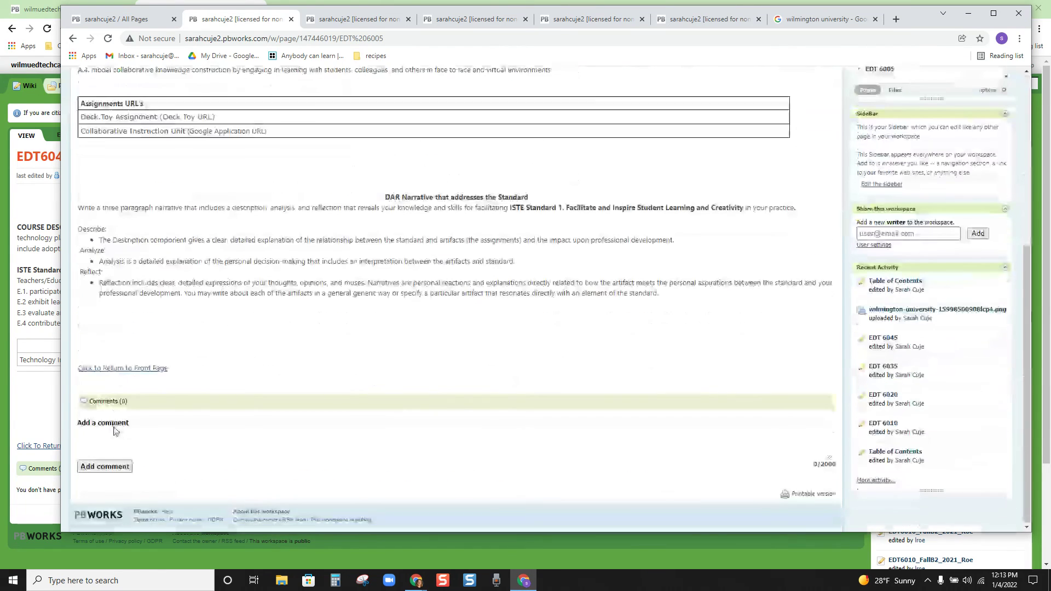
click(125, 368)
click(191, 44)
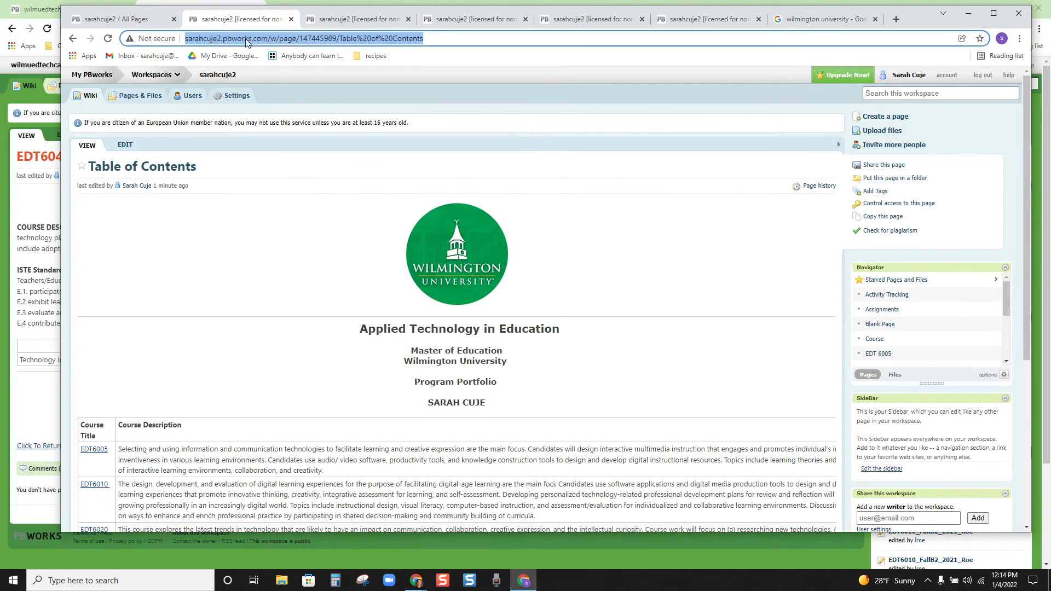
click(289, 39)
drag(440, 37, 185, 39)
Step: Compare against the example EDT6045 wiki window, then bring the Table of Contents window back
click(39, 402)
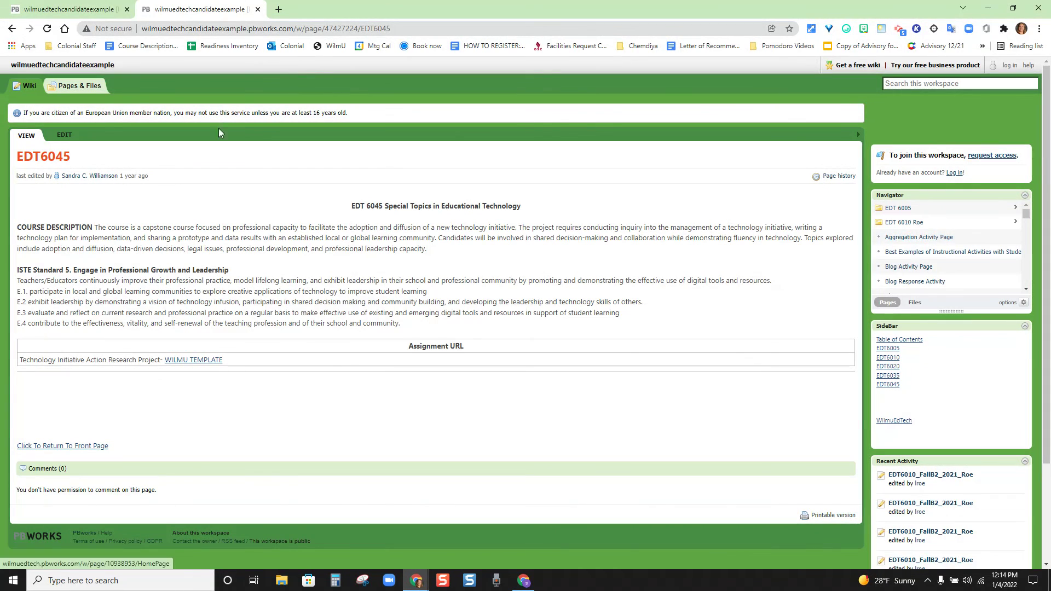
click(417, 576)
click(488, 550)
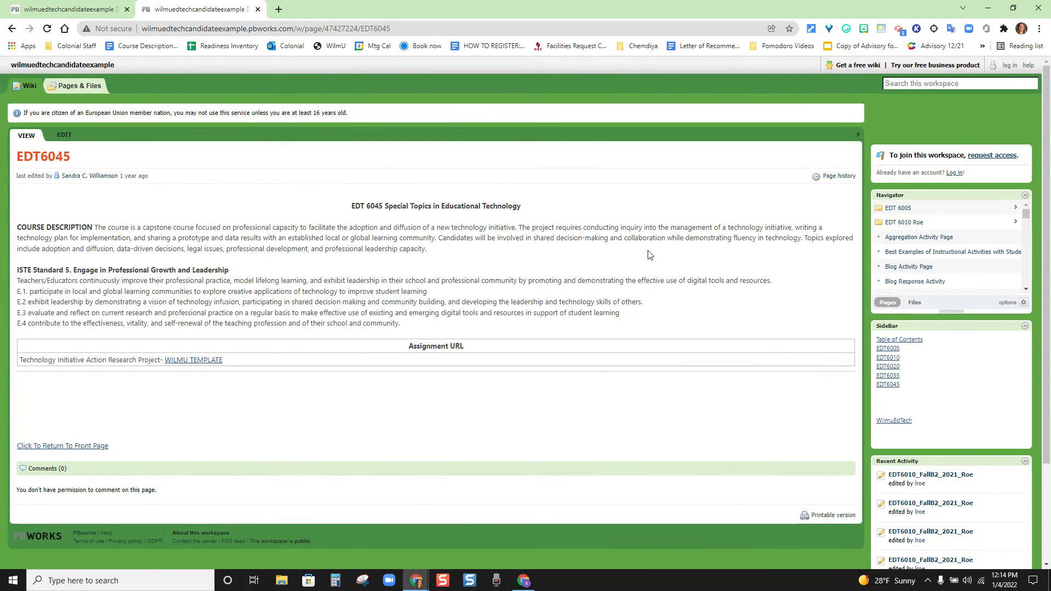
click(524, 580)
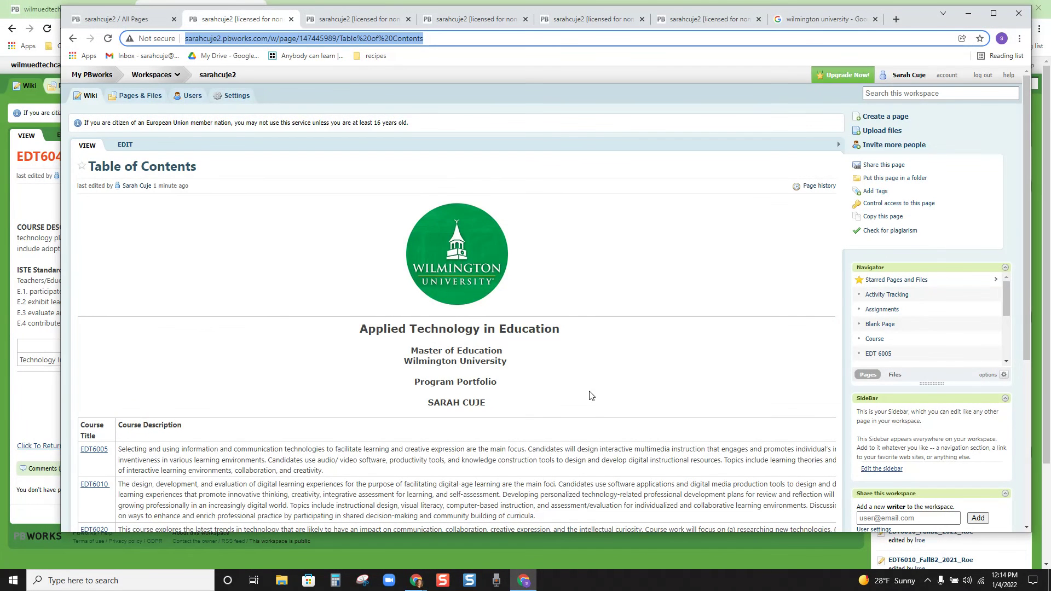